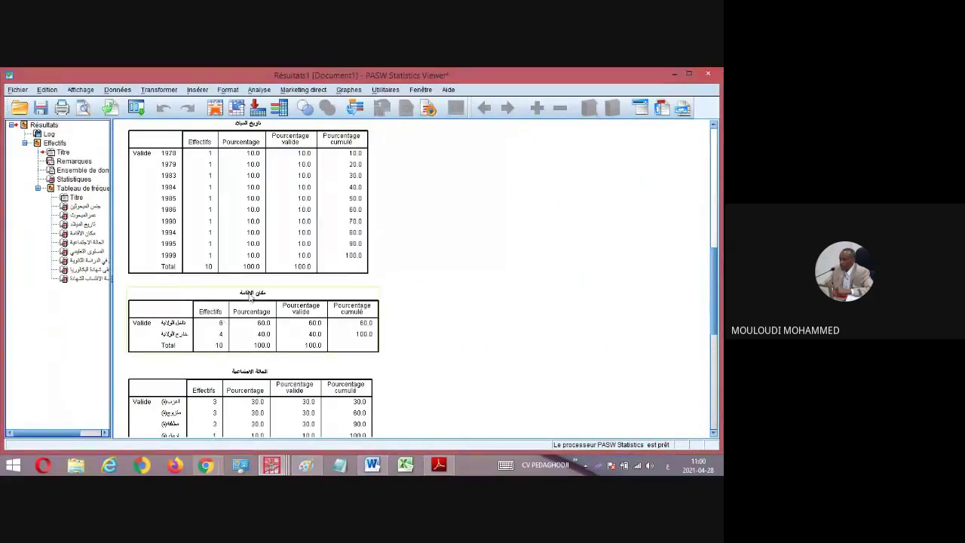
Look through the frequency tables in the results output, from place of residence to the institution of certificate enrolment and back to gender.
scroll(269, 385, down, 3)
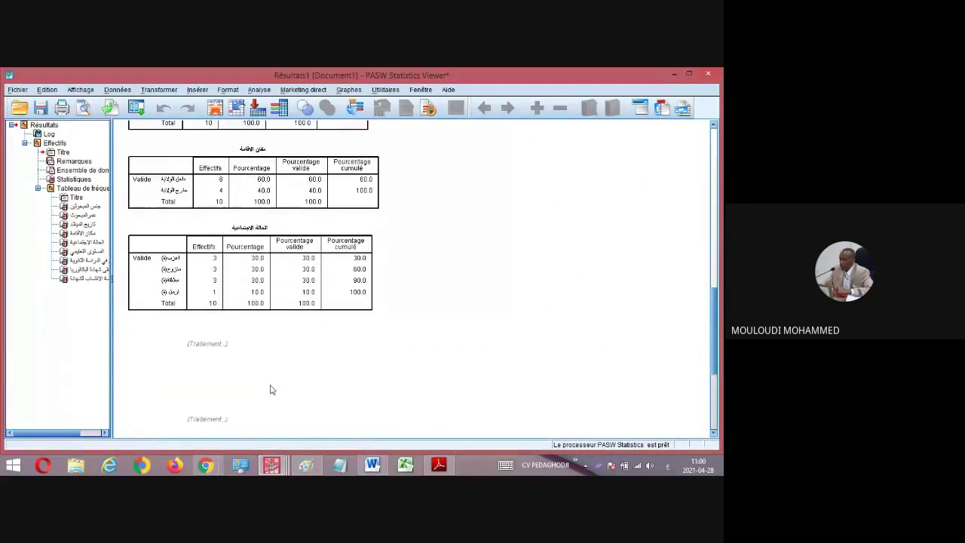
click(249, 285)
scroll(249, 285, down, 2)
click(249, 286)
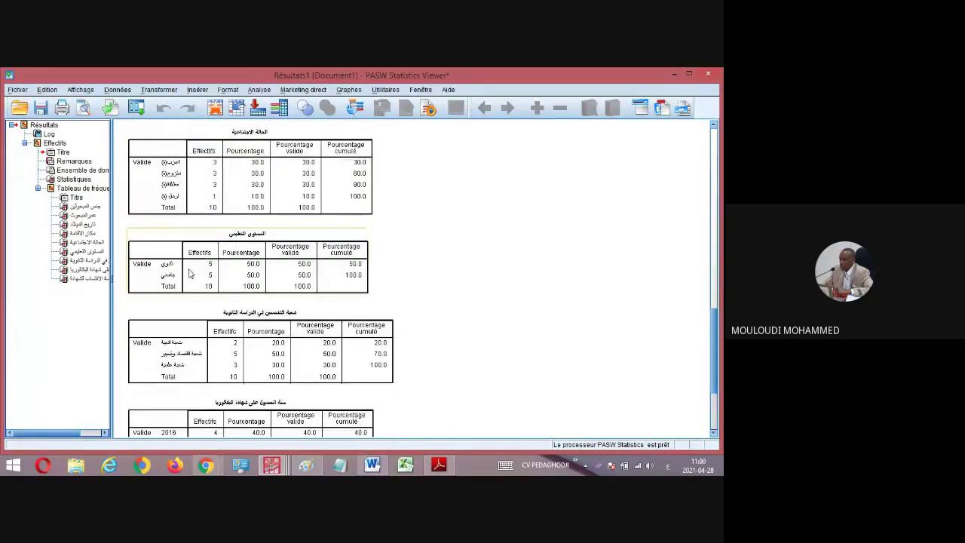
click(255, 332)
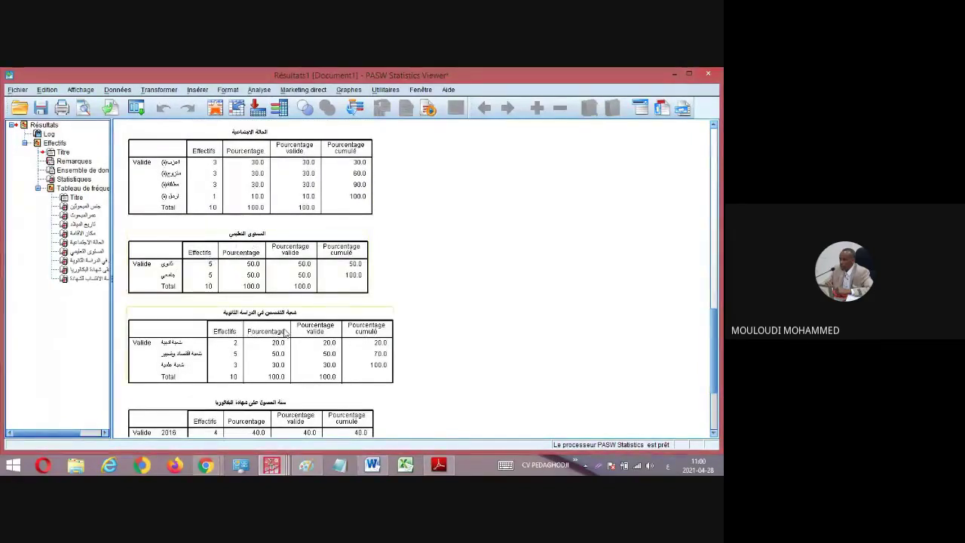
scroll(224, 346, down, 2)
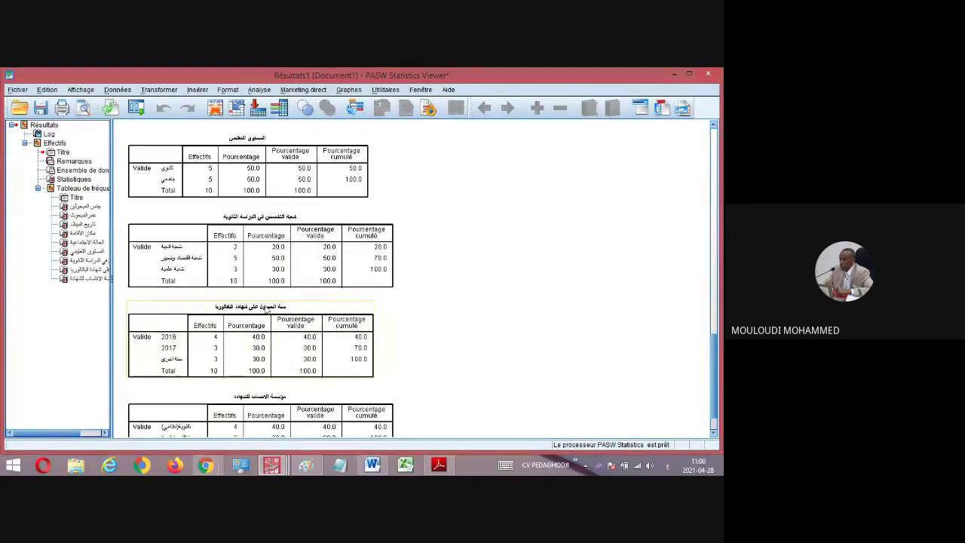
click(226, 324)
scroll(252, 353, down, 1)
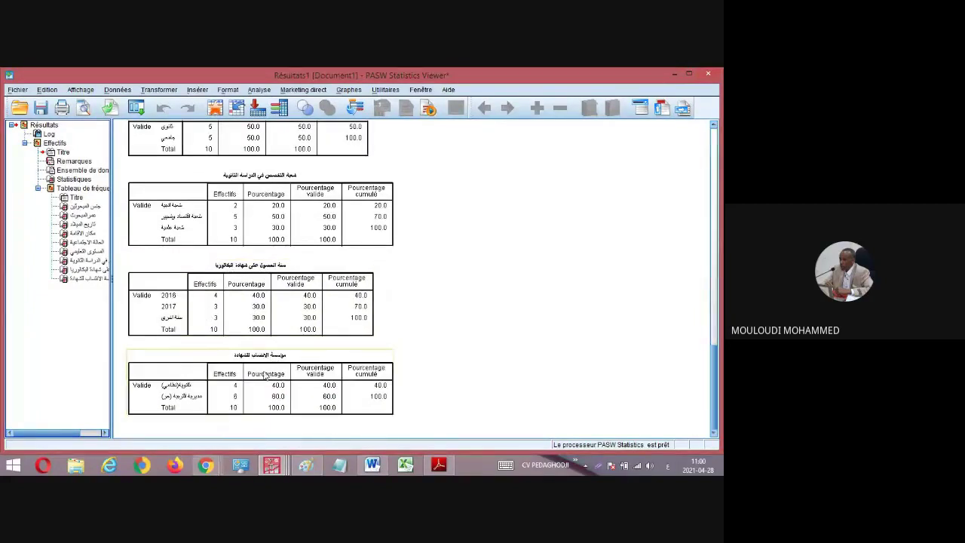
click(187, 396)
scroll(234, 402, up, 10)
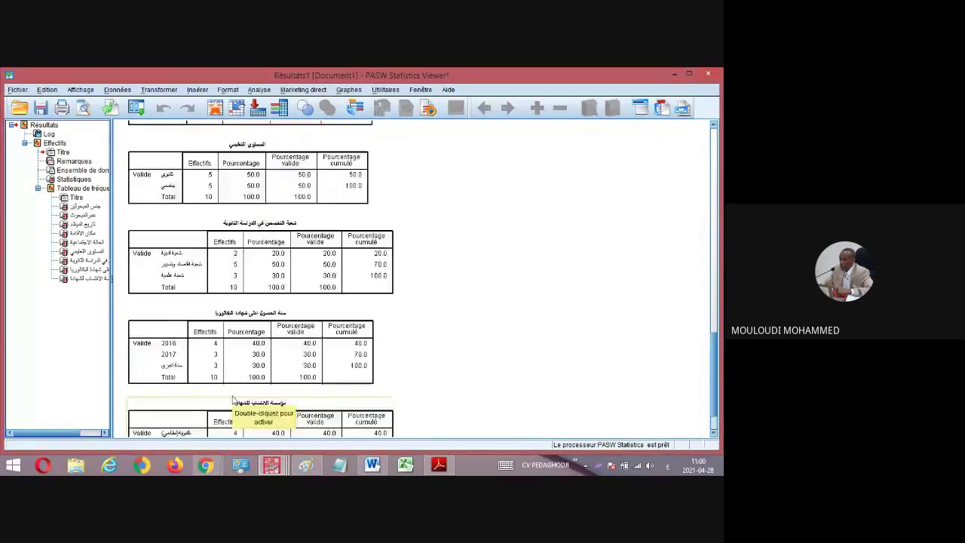
scroll(235, 402, up, 10)
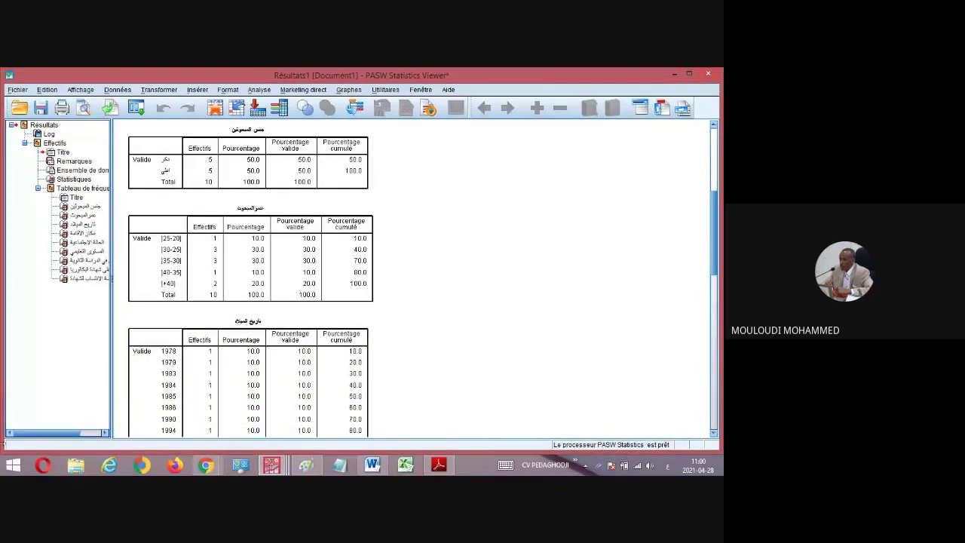
Capture the File commands with Exporter highlighted, switch to Paint and undo the earlier pasted screenshot.
click(18, 90)
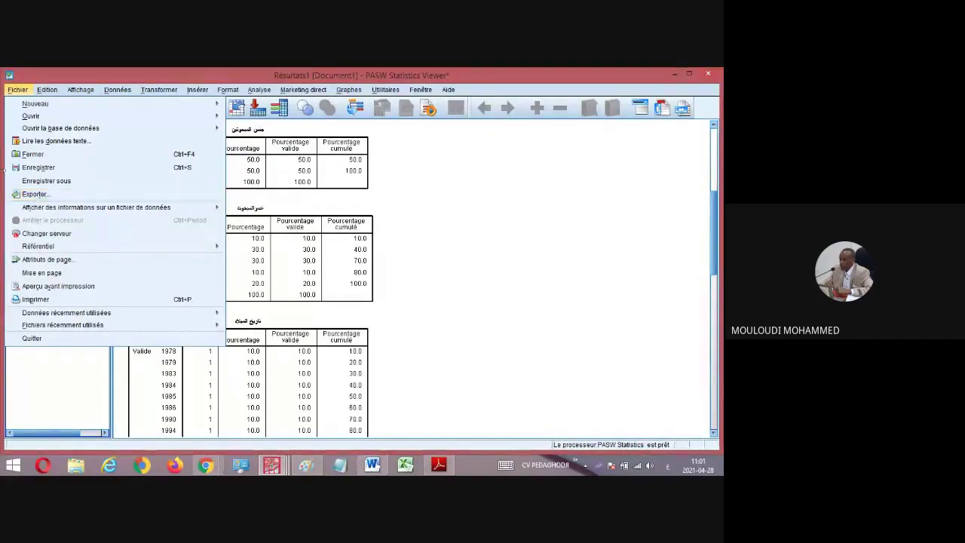
click(308, 465)
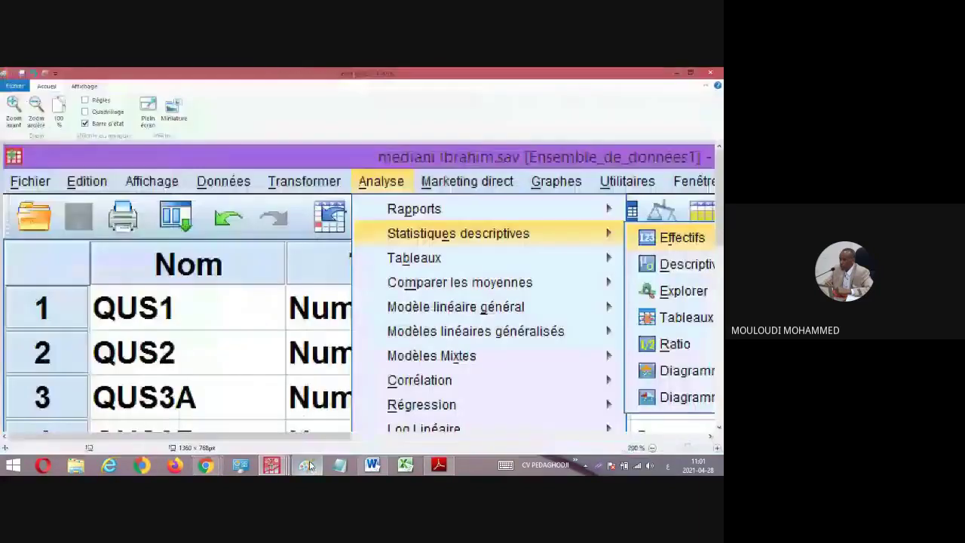
click(38, 73)
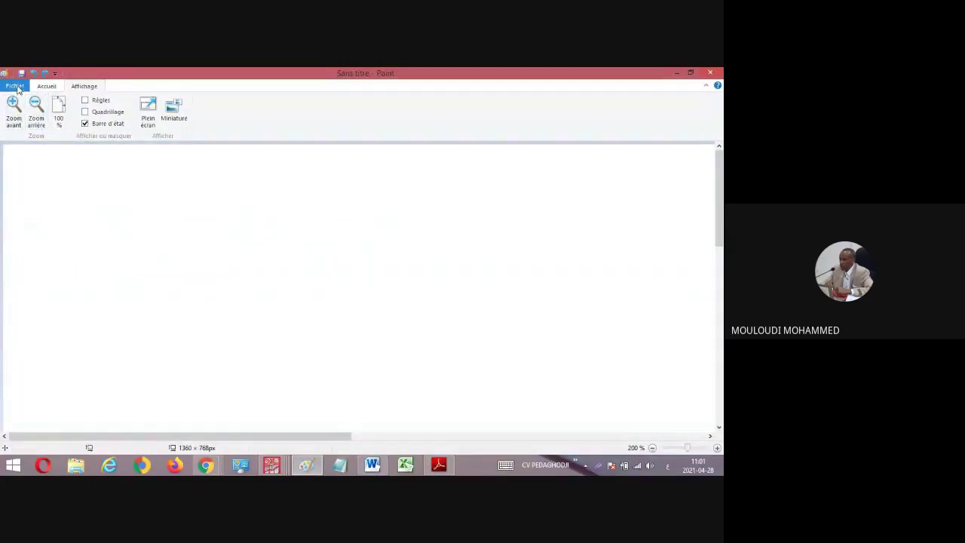
click(17, 86)
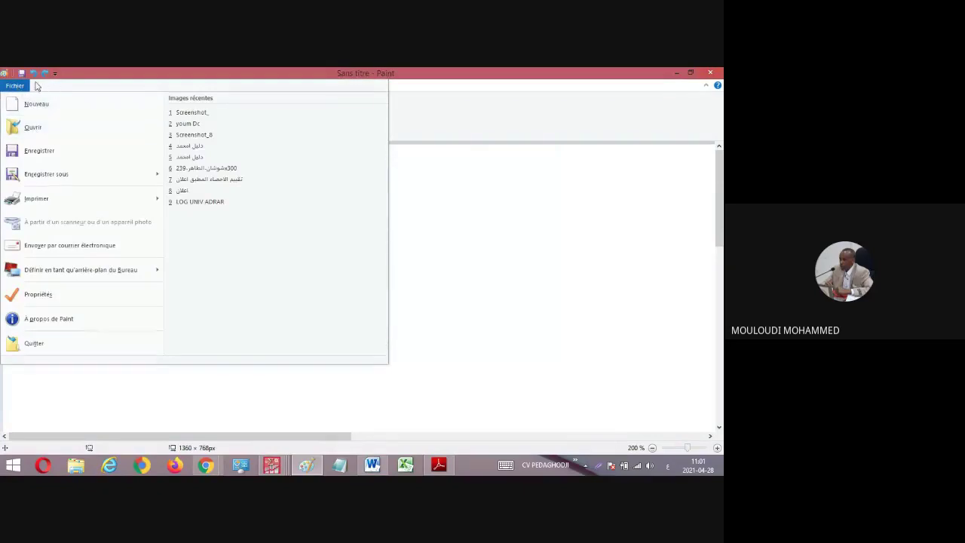
click(37, 74)
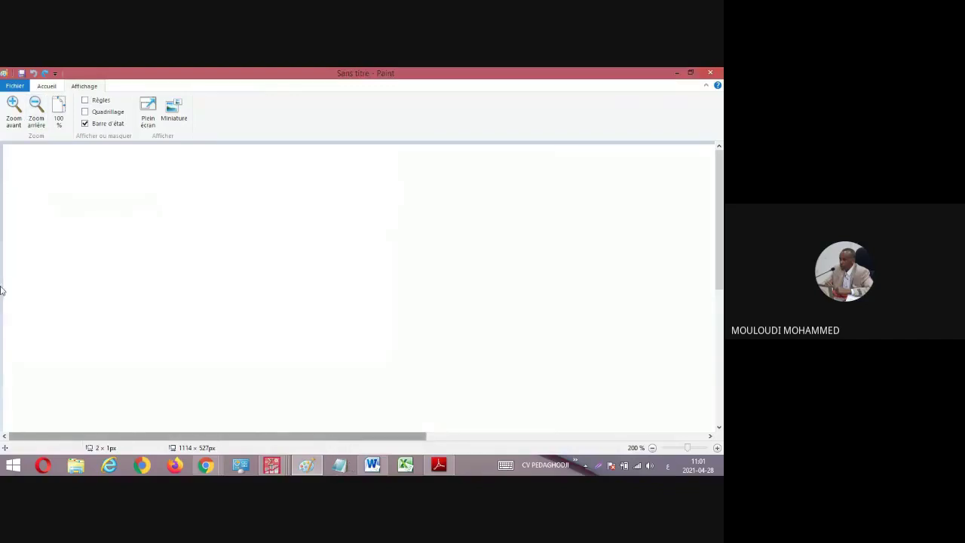
Paste the captured screenshot of the results viewer's Exporter command onto the blank Paint canvas.
click(48, 88)
click(84, 86)
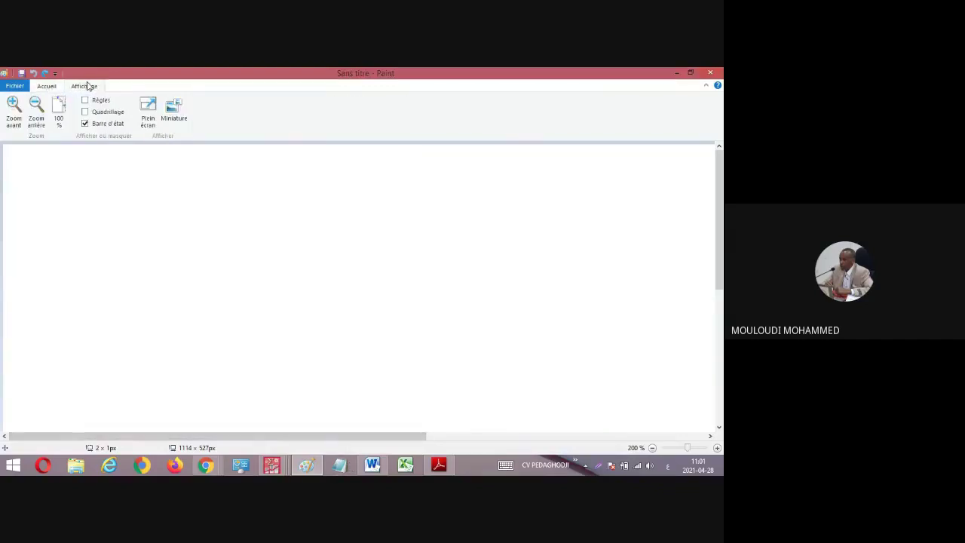
click(27, 87)
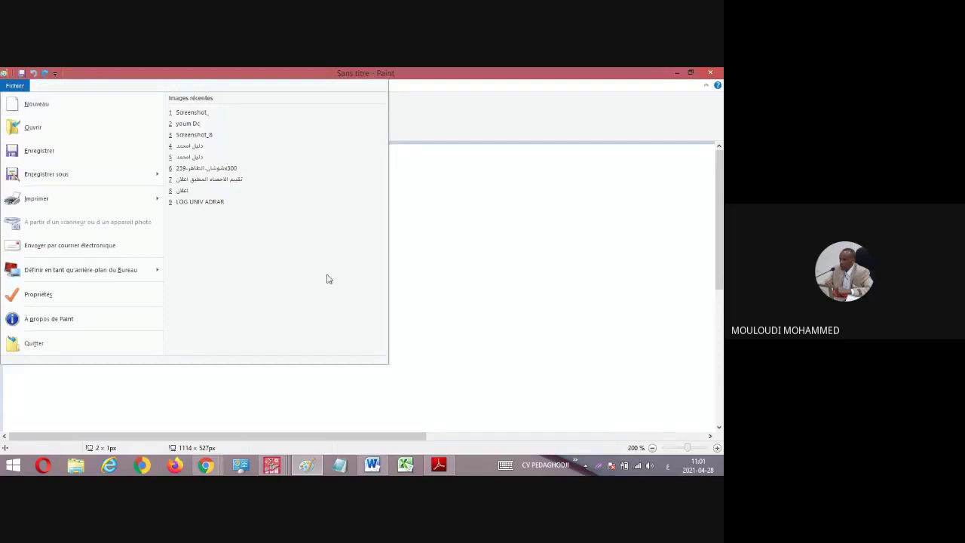
click(497, 245)
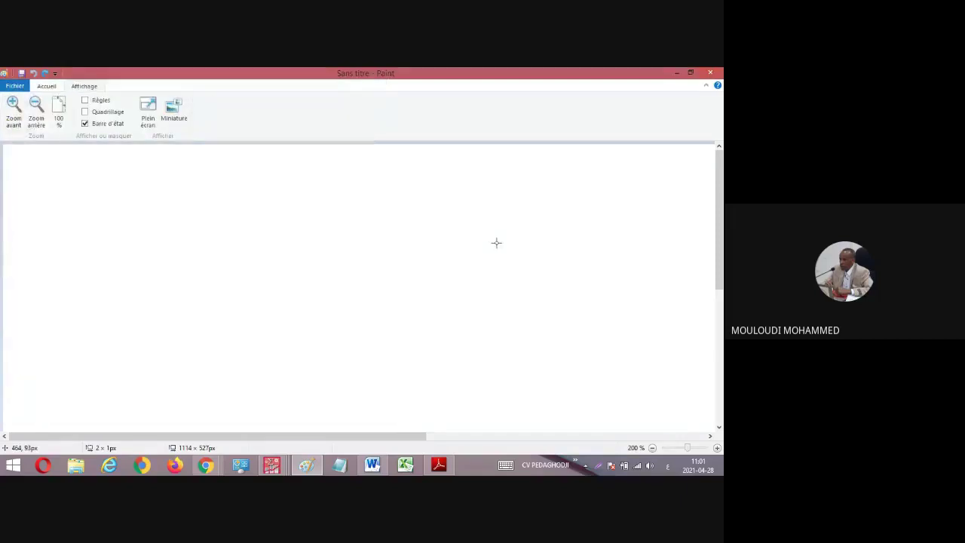
key(ctrl+v)
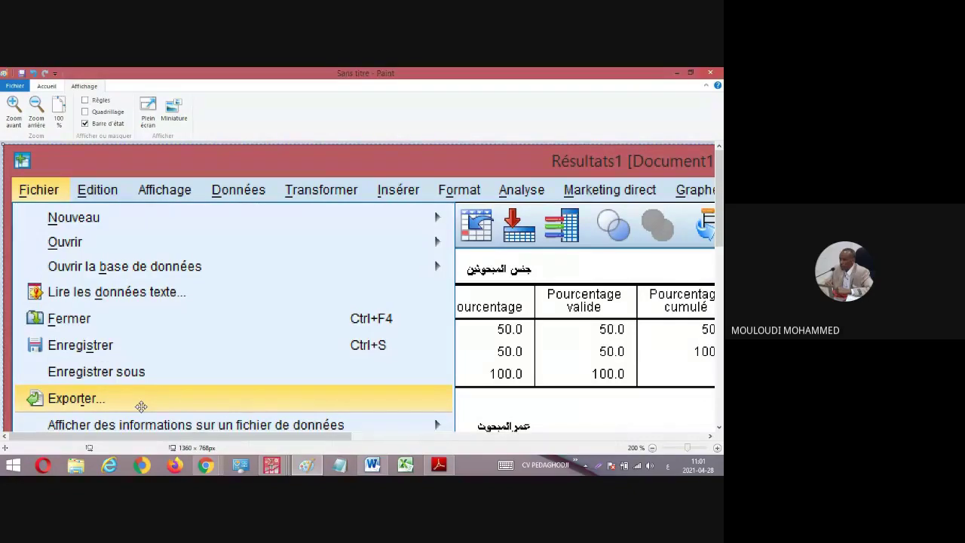
Switch back to the PASW Statistics output document Résultats1 with the frequency tables.
click(205, 467)
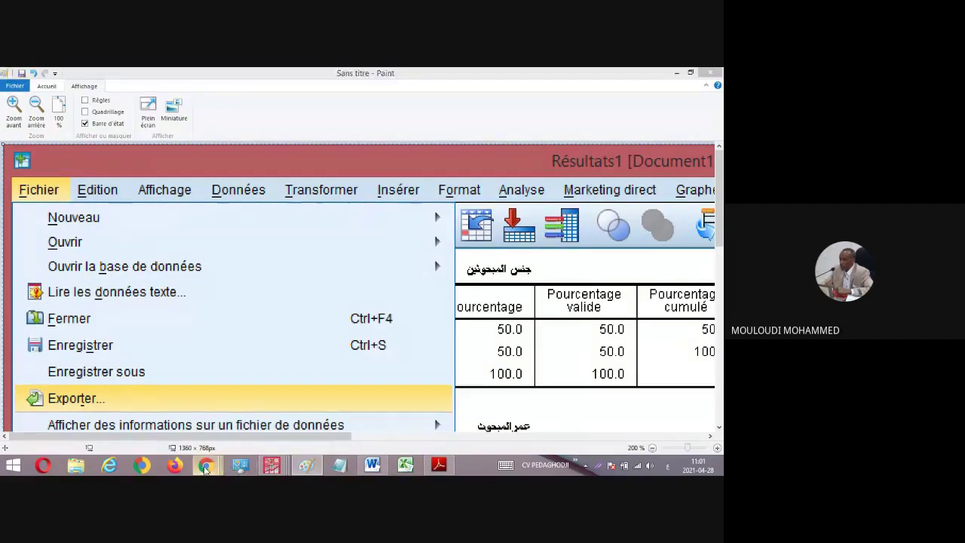
mouse_move(202, 442)
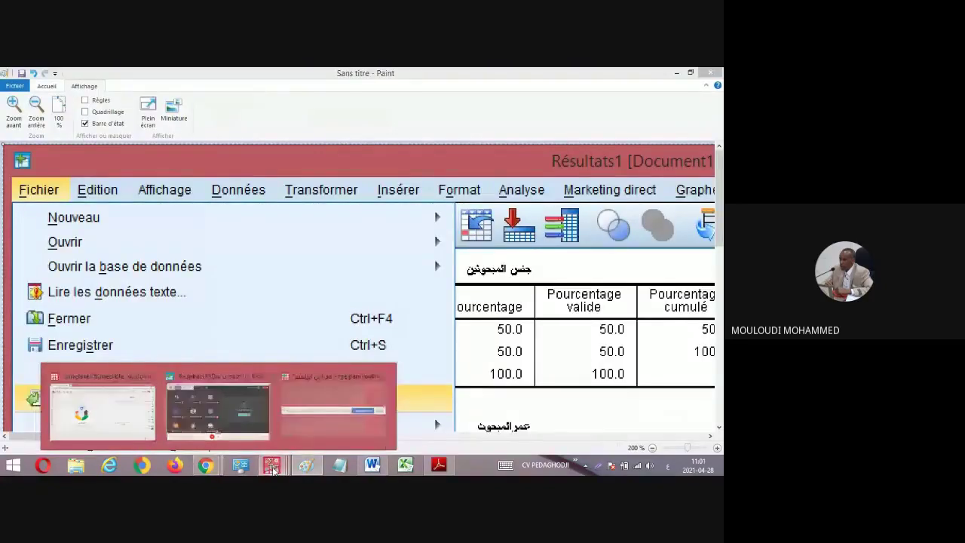
mouse_move(277, 469)
click(388, 411)
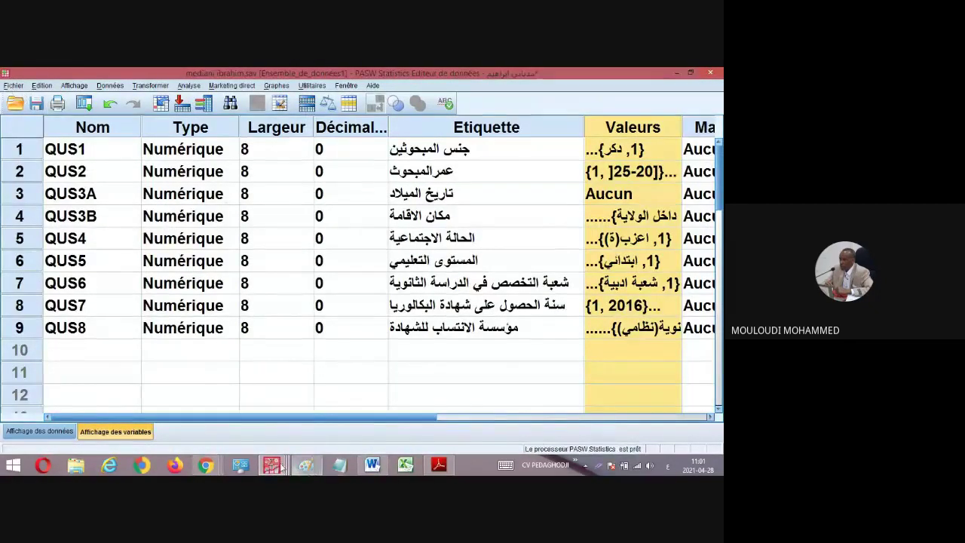
mouse_move(277, 468)
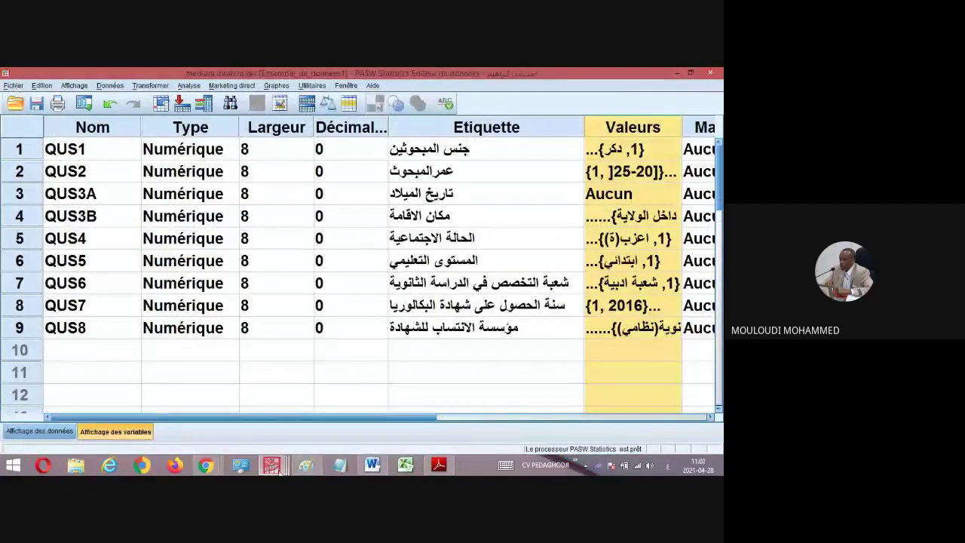
click(156, 403)
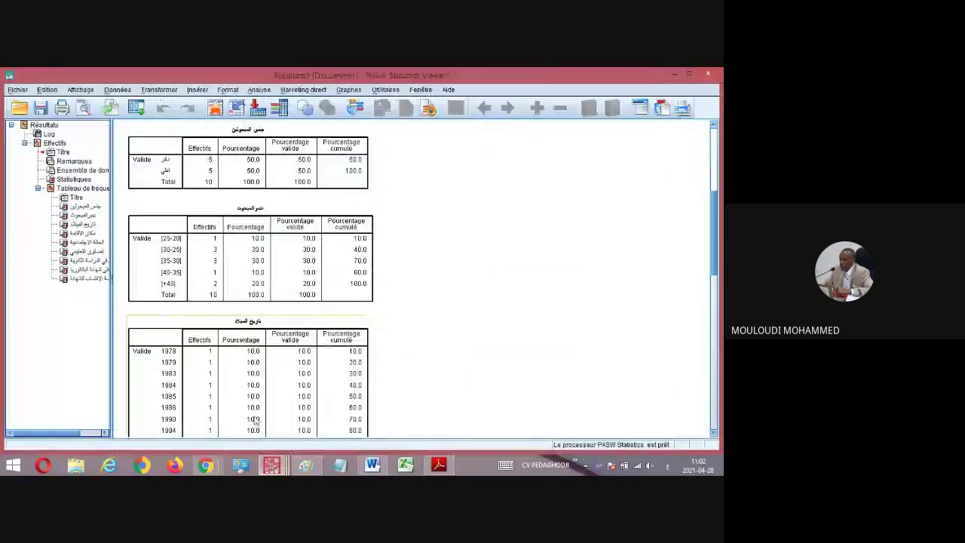
Open the export settings for the Résultats1 output document.
key(alt+f)
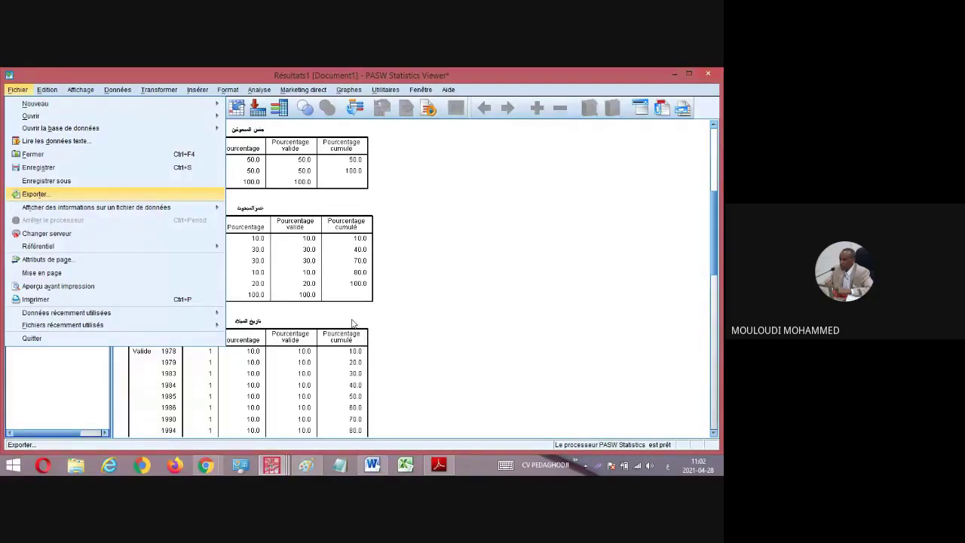
mouse_move(272, 466)
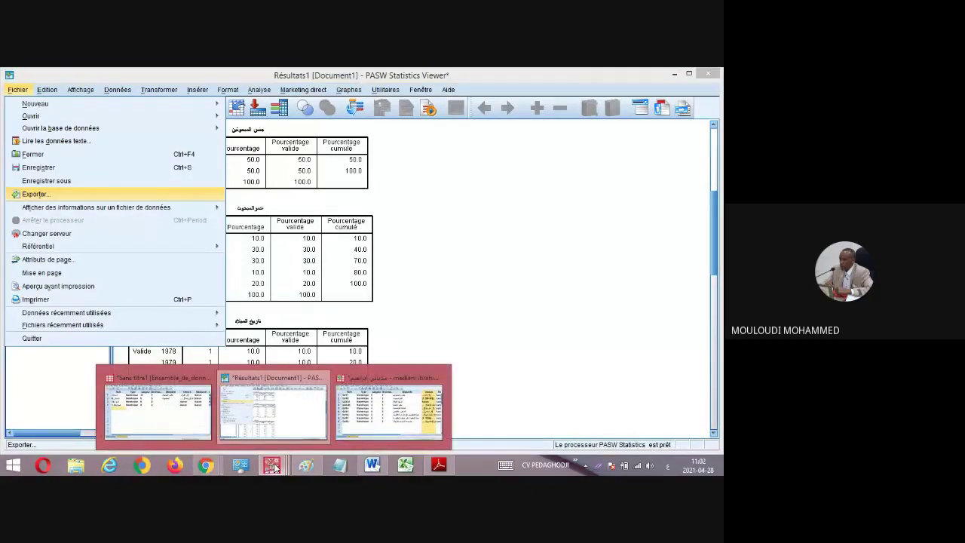
mouse_move(208, 379)
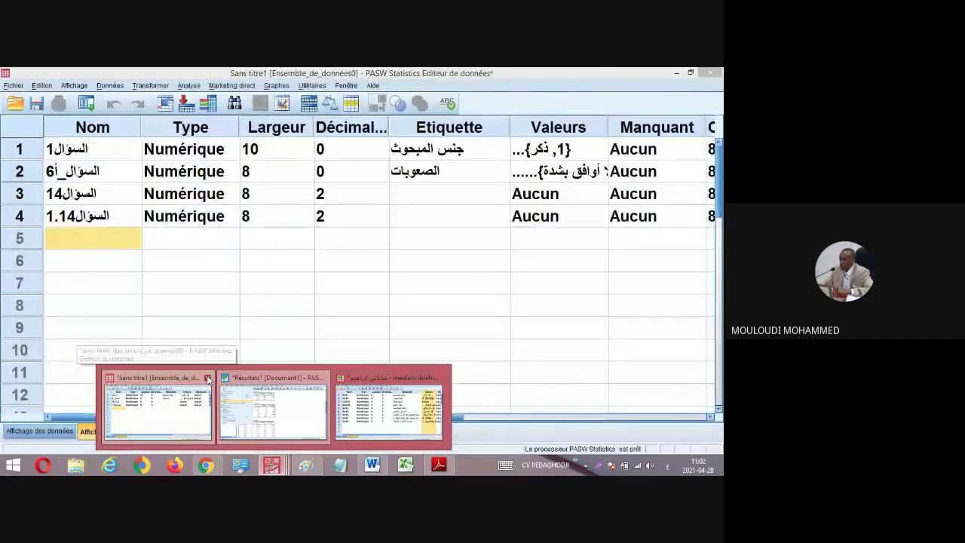
click(389, 417)
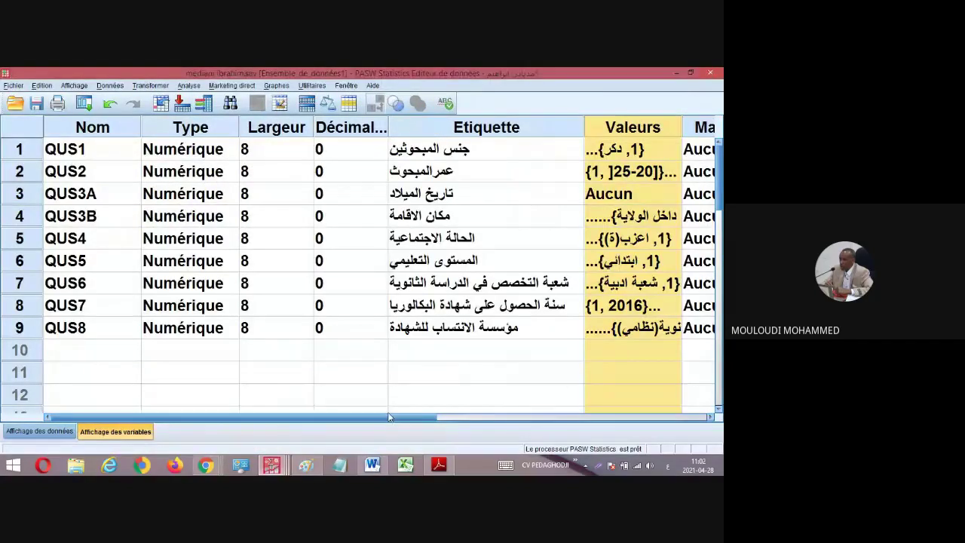
mouse_move(272, 465)
click(284, 422)
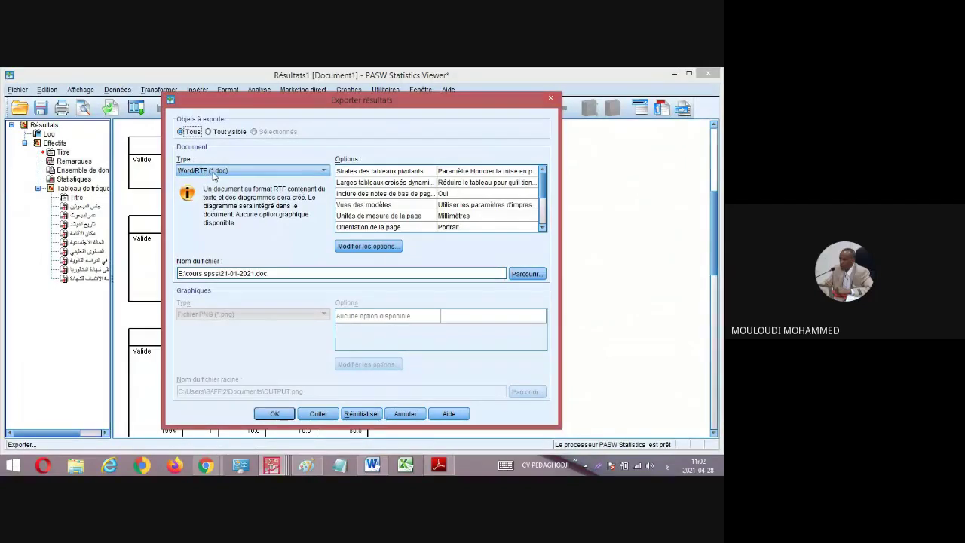
Review the available export formats and choose Word/RTF (*.doc) as the document type.
click(323, 173)
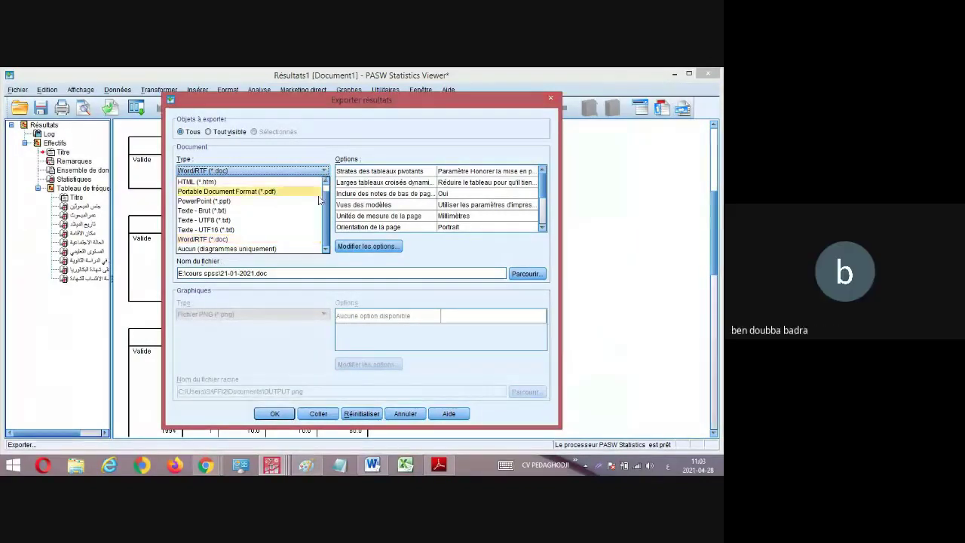
scroll(324, 198, up, 1)
scroll(324, 197, down, 1)
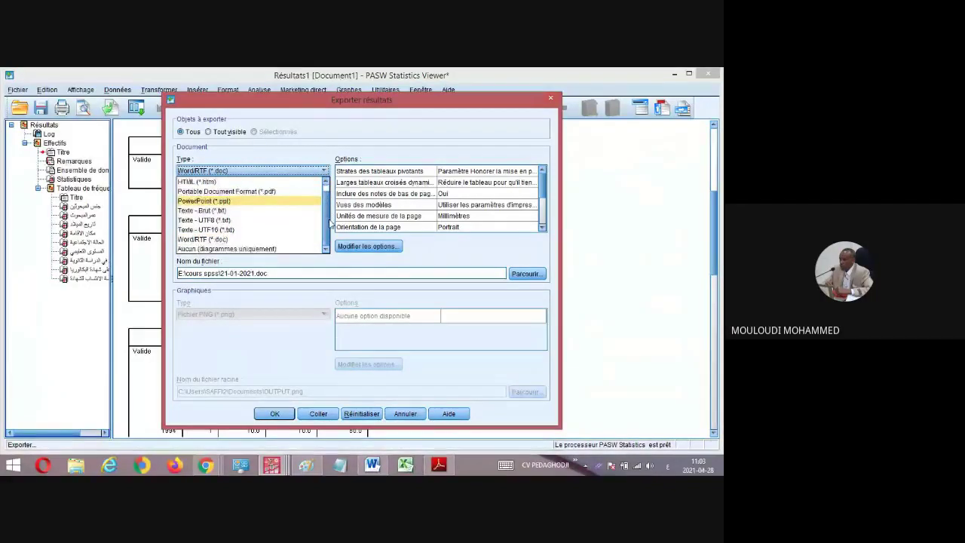
scroll(326, 219, up, 1)
scroll(326, 220, down, 1)
scroll(326, 219, up, 1)
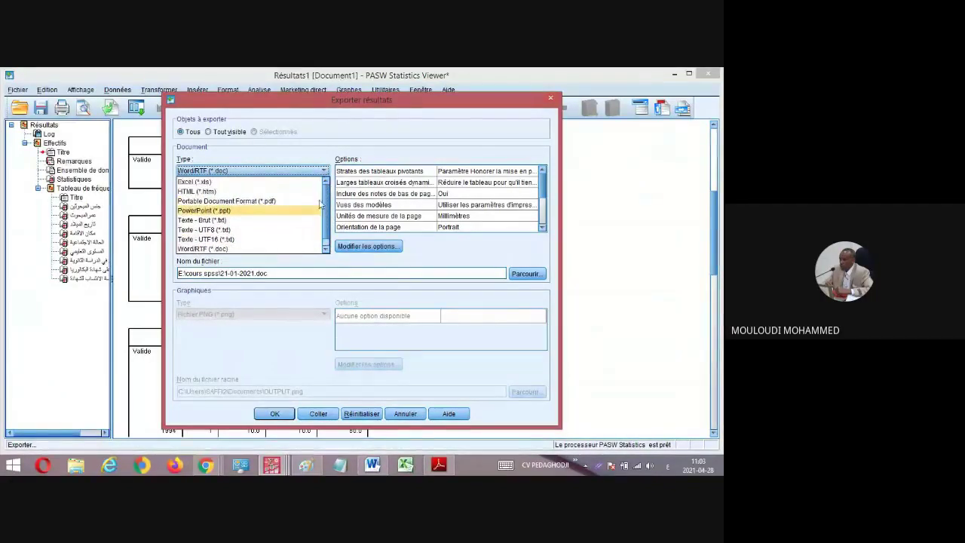
scroll(326, 223, down, 1)
scroll(326, 225, up, 1)
scroll(326, 222, down, 1)
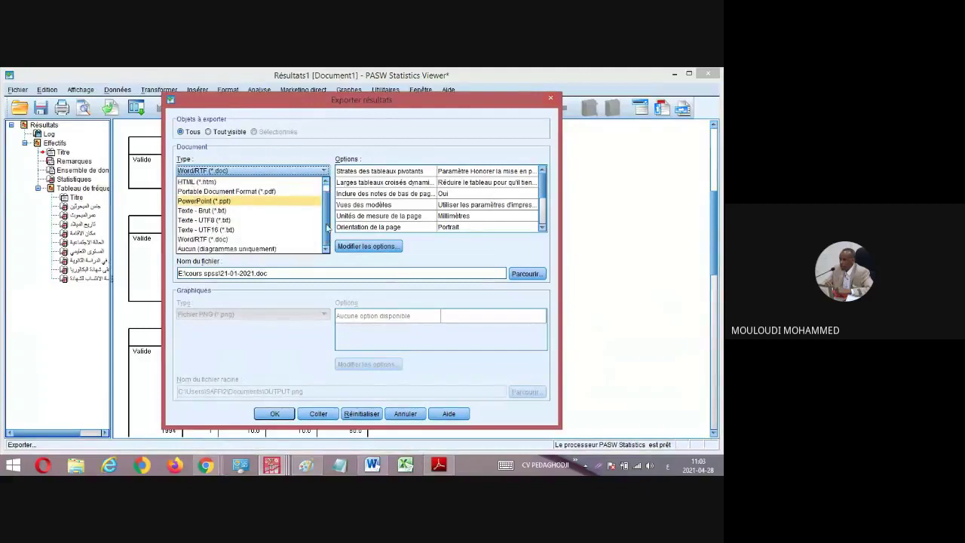
scroll(328, 220, up, 1)
scroll(327, 219, down, 1)
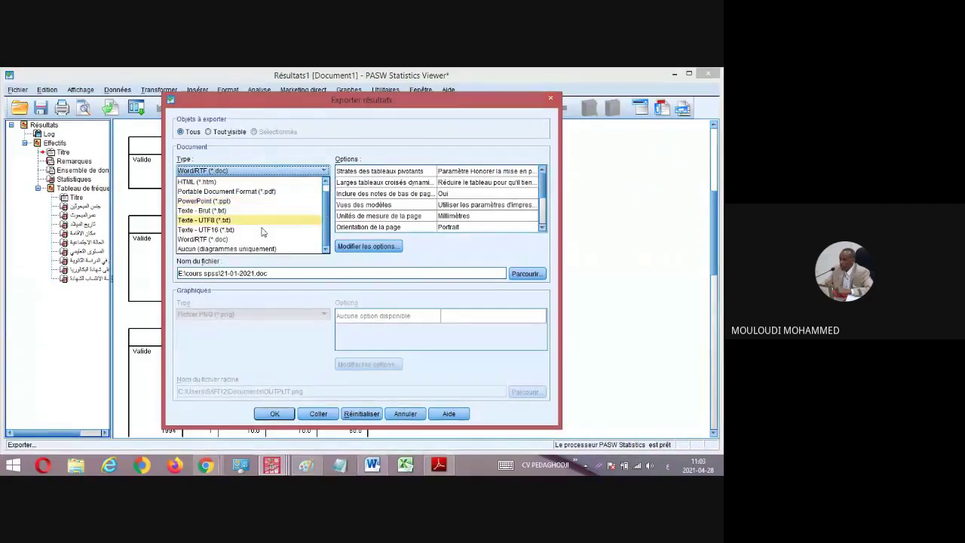
click(229, 240)
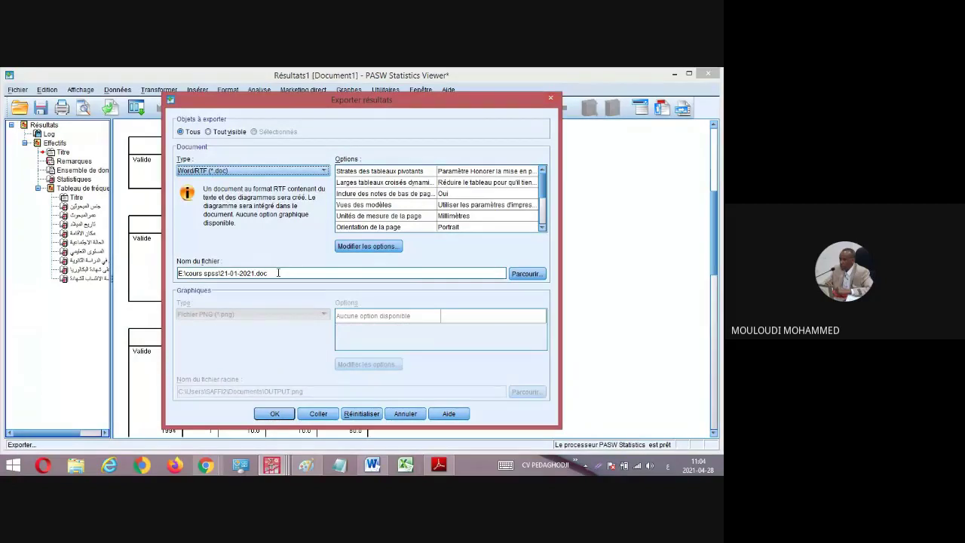
Change the date in the export file path to read E:\cours spss\28-04-2021.
click(278, 273)
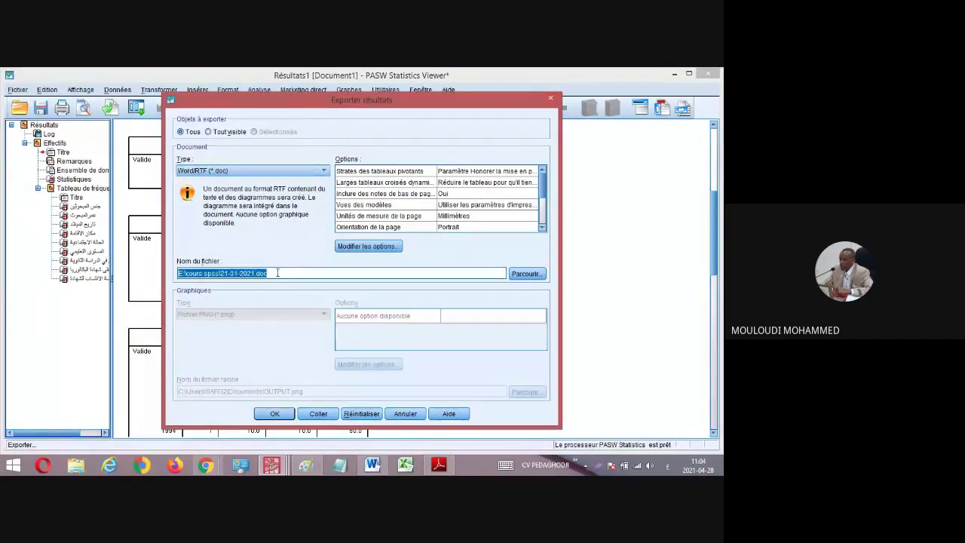
click(278, 273)
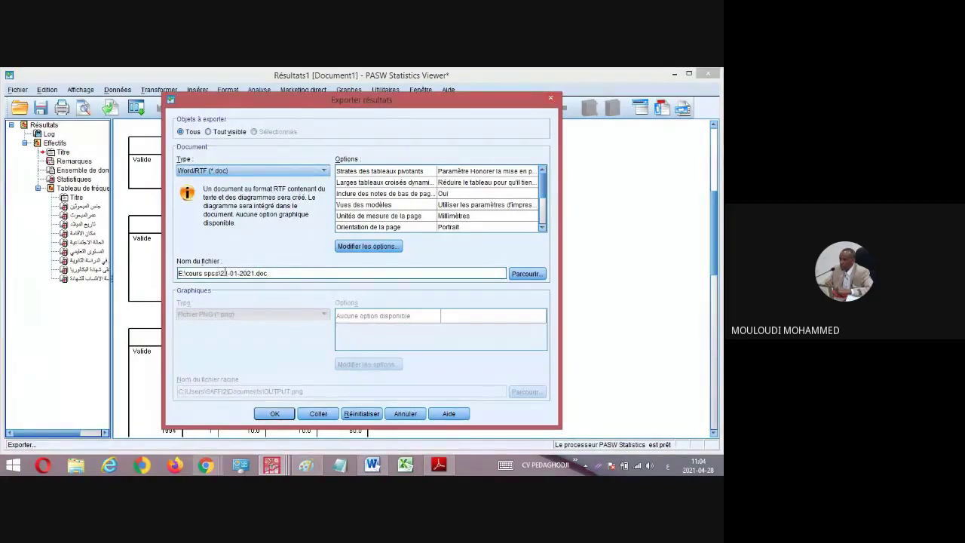
drag(224, 272, 284, 272)
text(8-04)
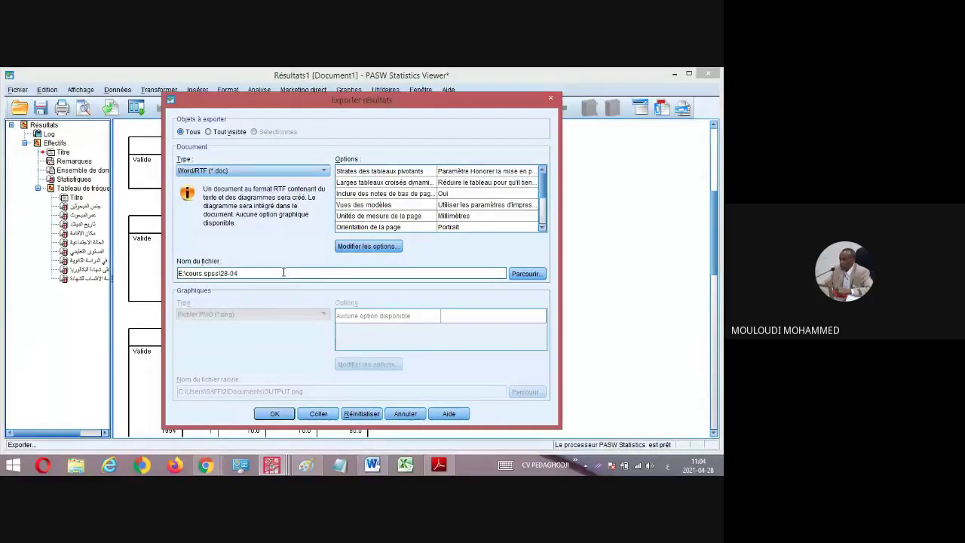
text(-2021)
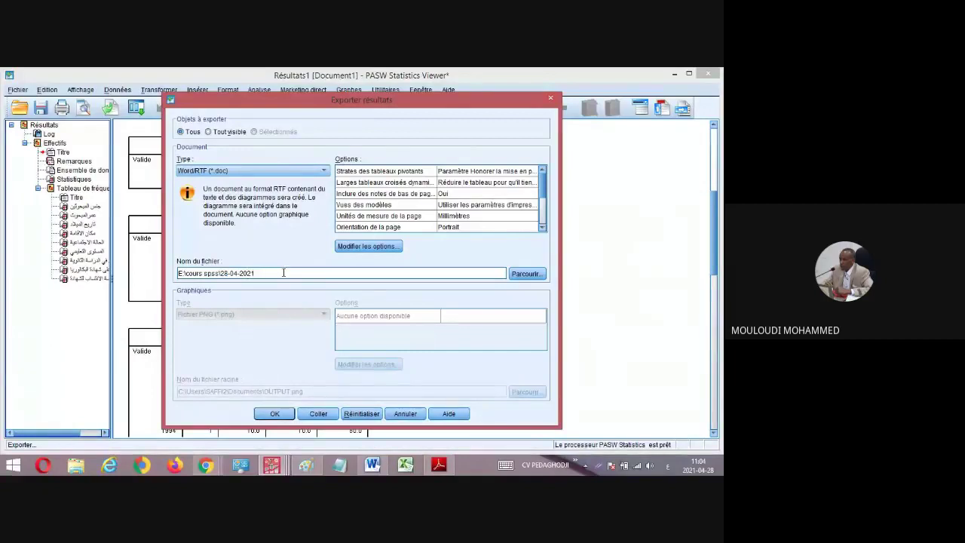
click(220, 273)
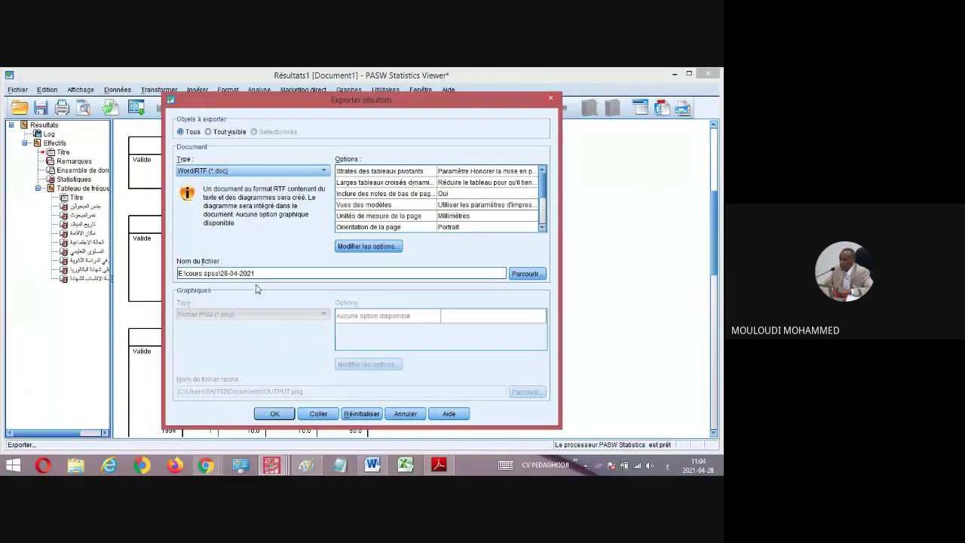
Browse for the export file's save location on local disk E: and select the cours spss folder.
click(530, 276)
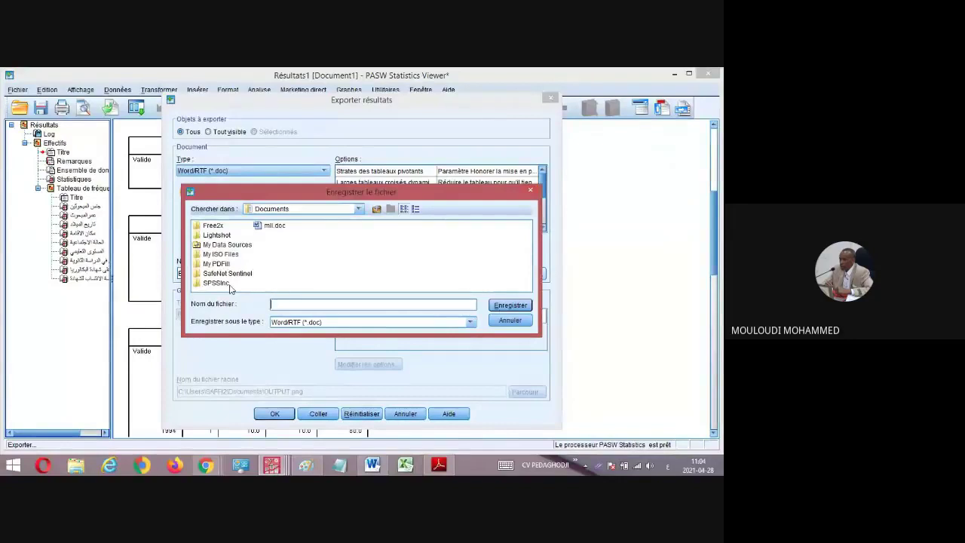
click(358, 209)
scroll(349, 257, down, 2)
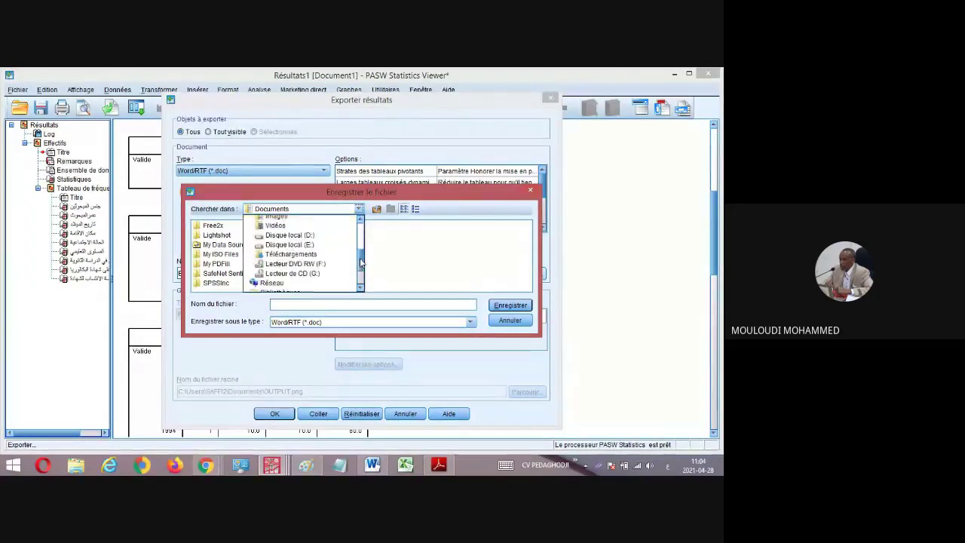
click(293, 244)
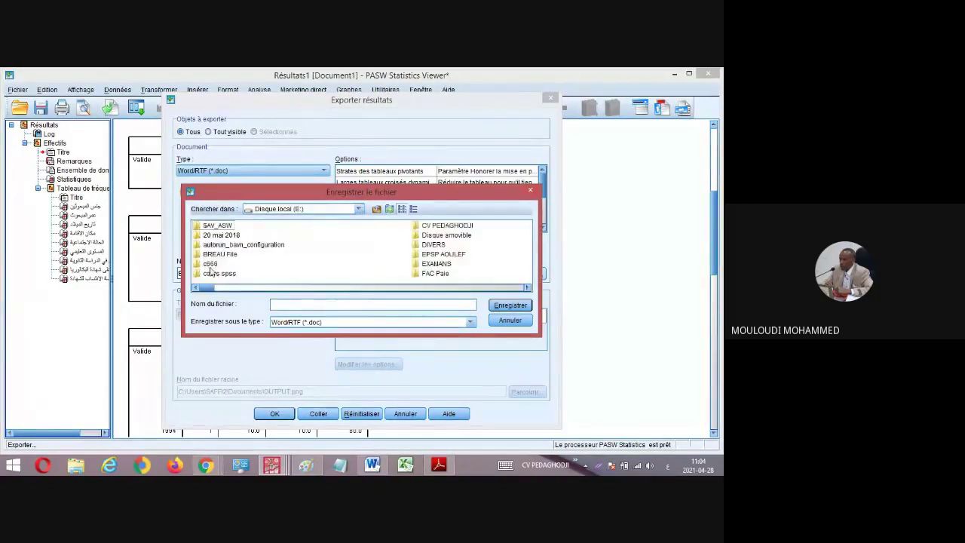
click(220, 274)
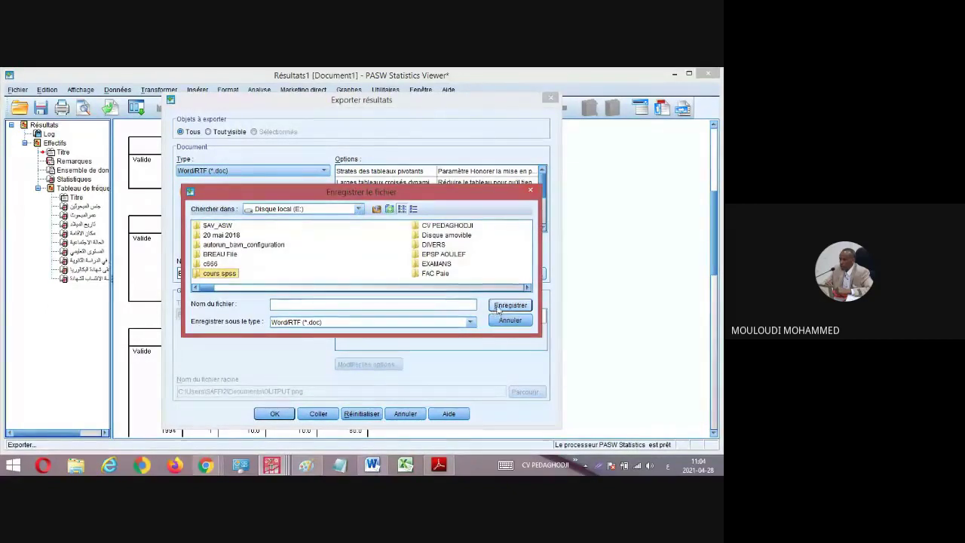
Name the Word/RTF export file 28-04-2021.
click(313, 305)
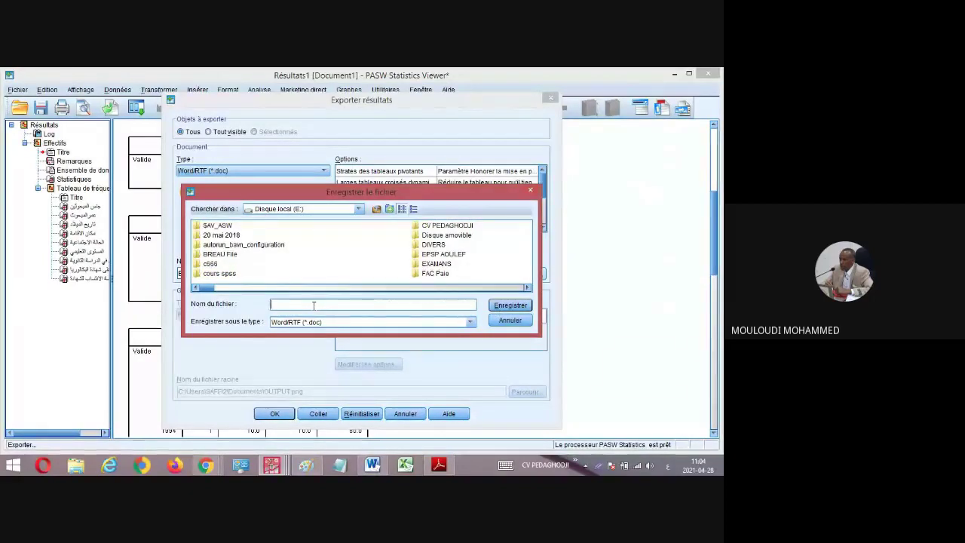
text(2)
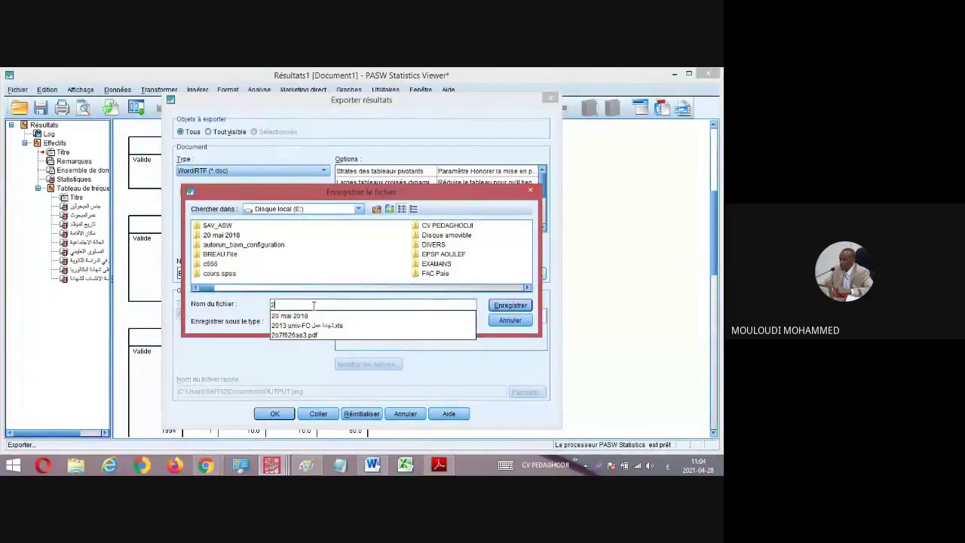
text(8-04)
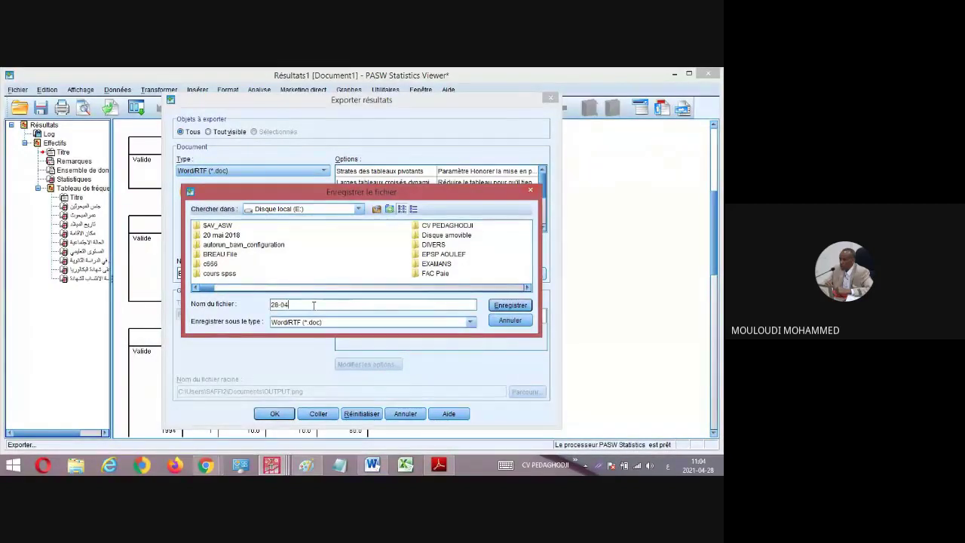
text(-)
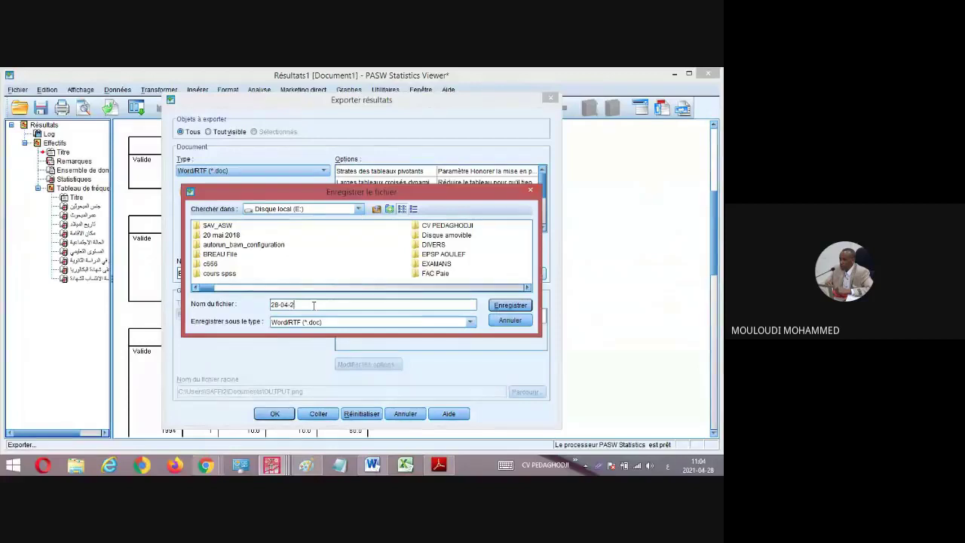
text(2021)
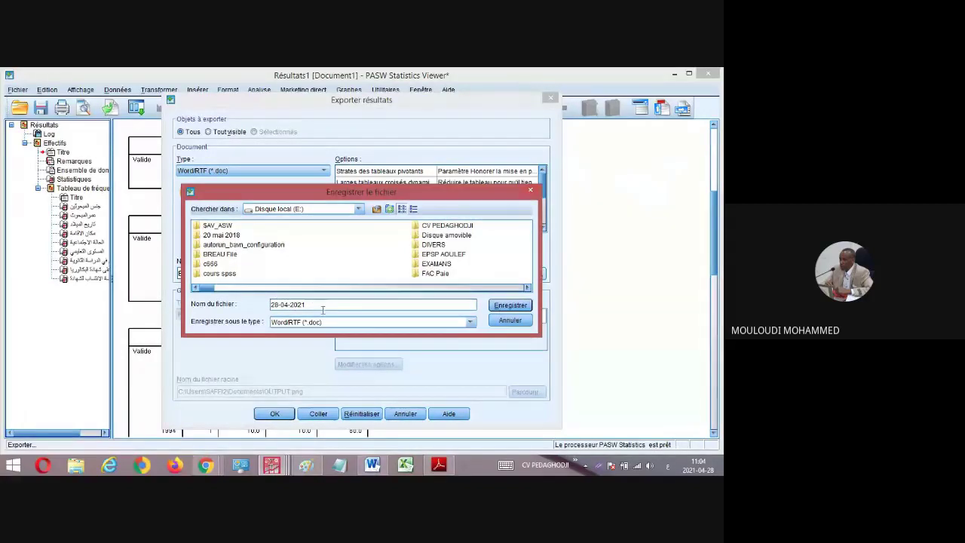
click(511, 307)
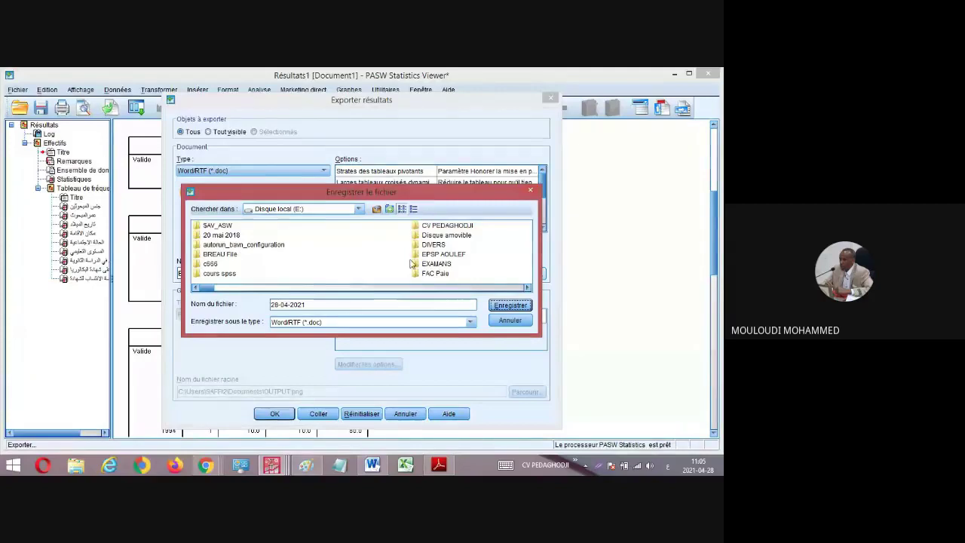
Save the export file in the CV PEDAGHODJI folder and run the export.
click(455, 226)
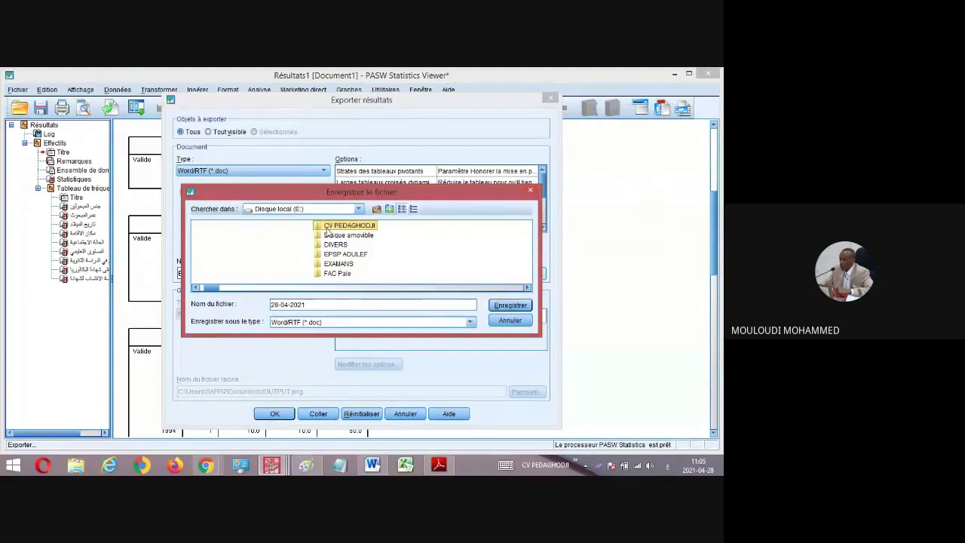
double_click(327, 229)
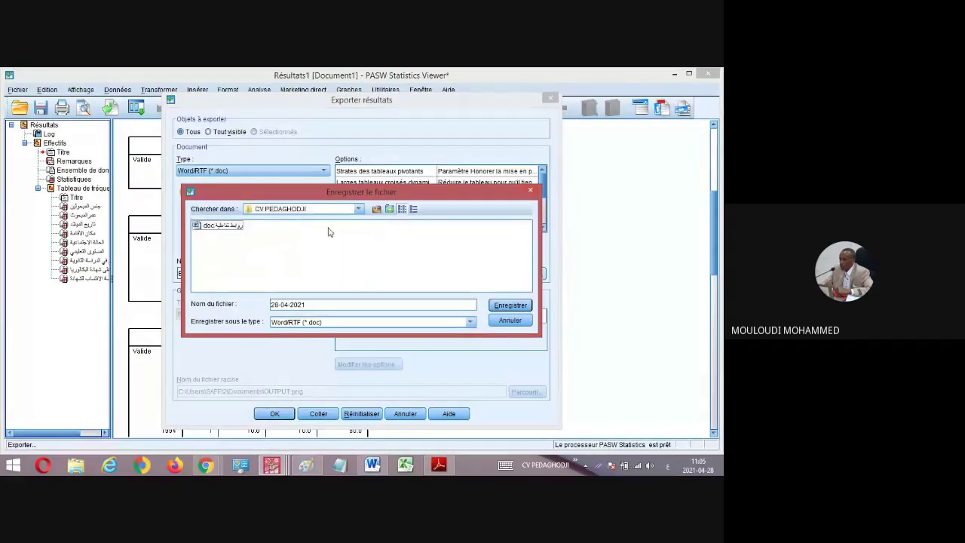
click(497, 308)
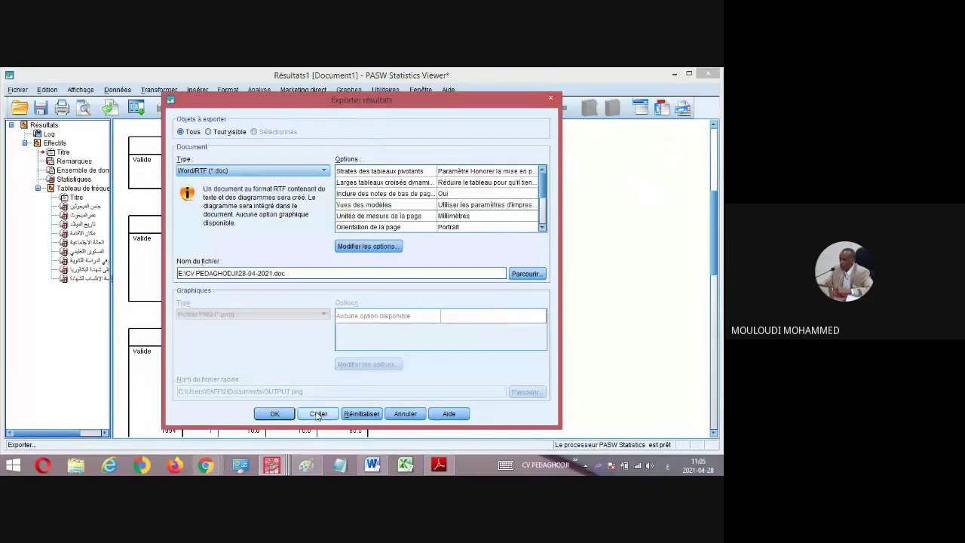
click(273, 414)
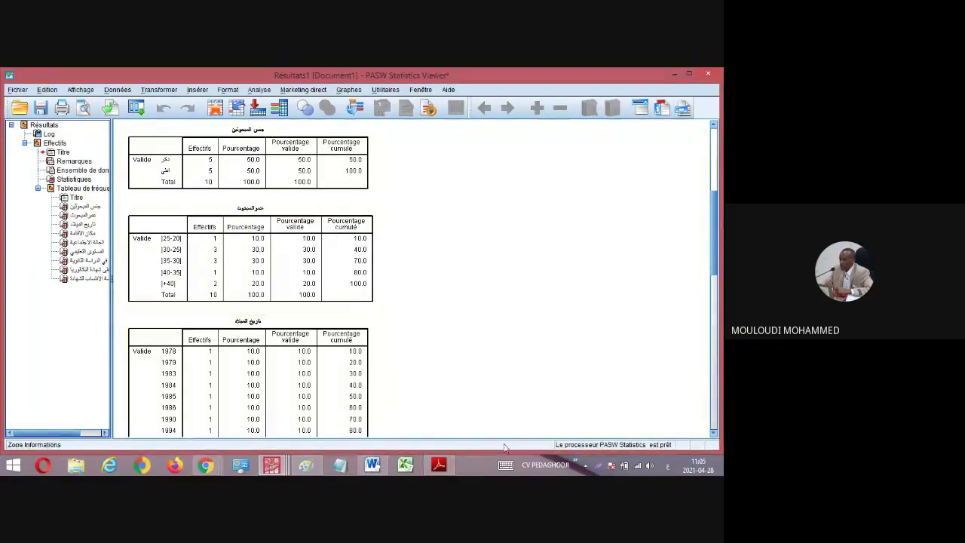
Open the exported document 28-04-2021 from the CV PEDAGHODJI folder.
click(572, 462)
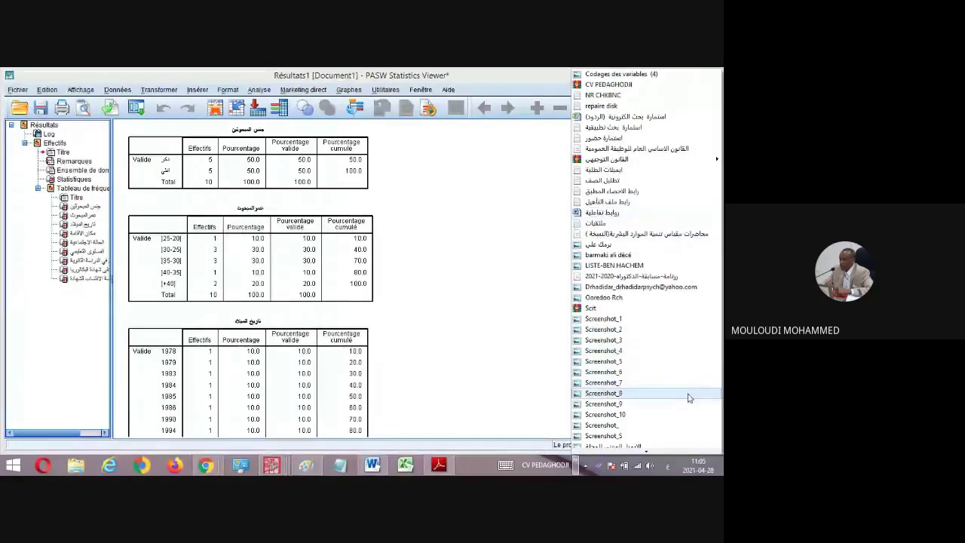
scroll(615, 450, down, 2)
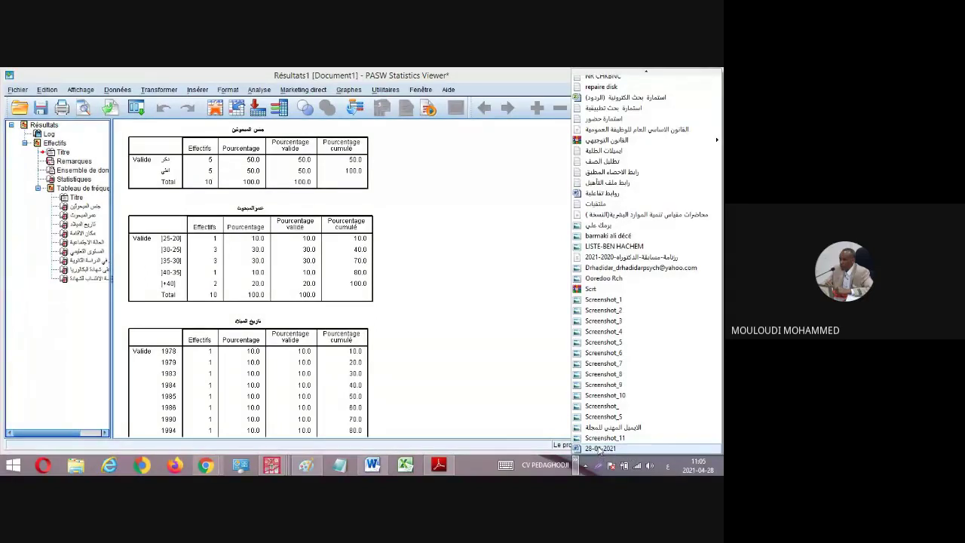
click(326, 280)
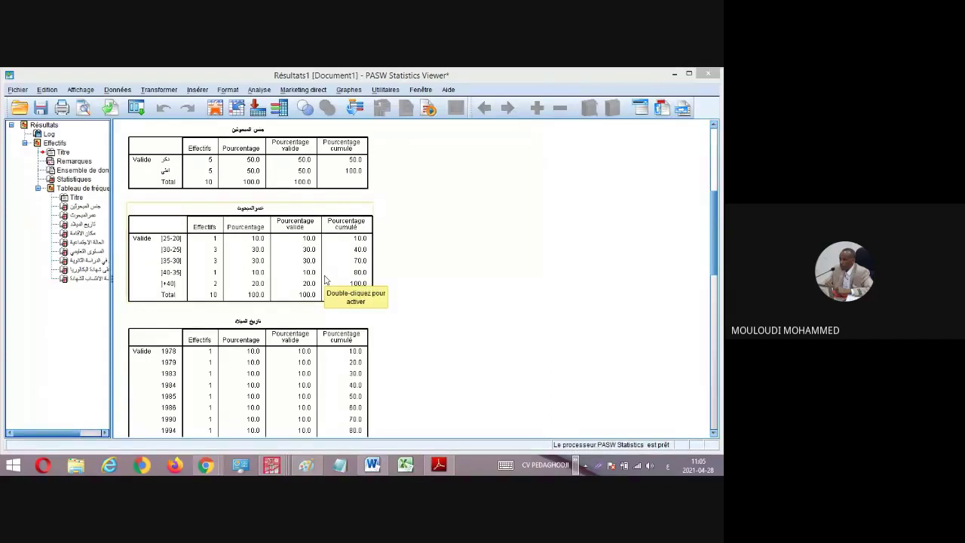
double_click(326, 279)
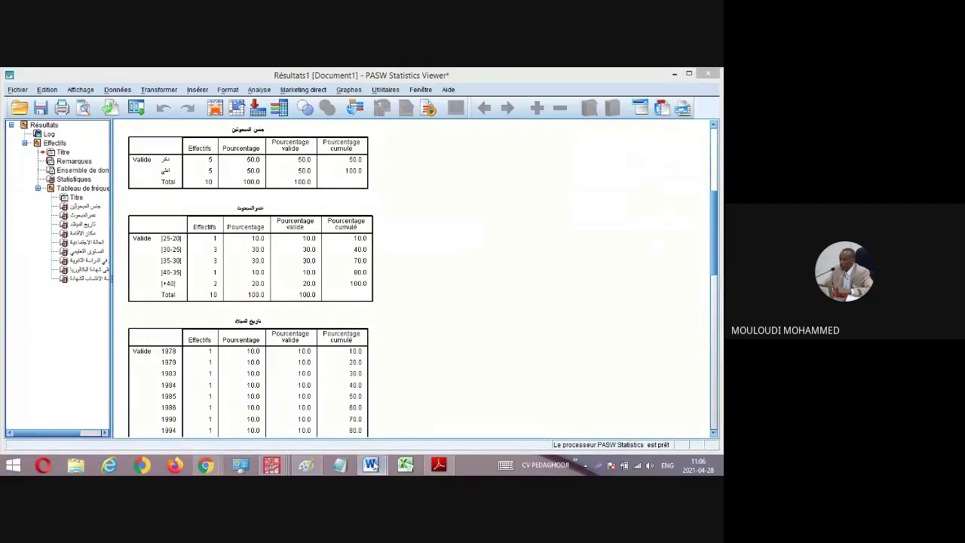
Switch to the Microsoft Word window of 28-04-2021 and maximize it.
mouse_move(373, 466)
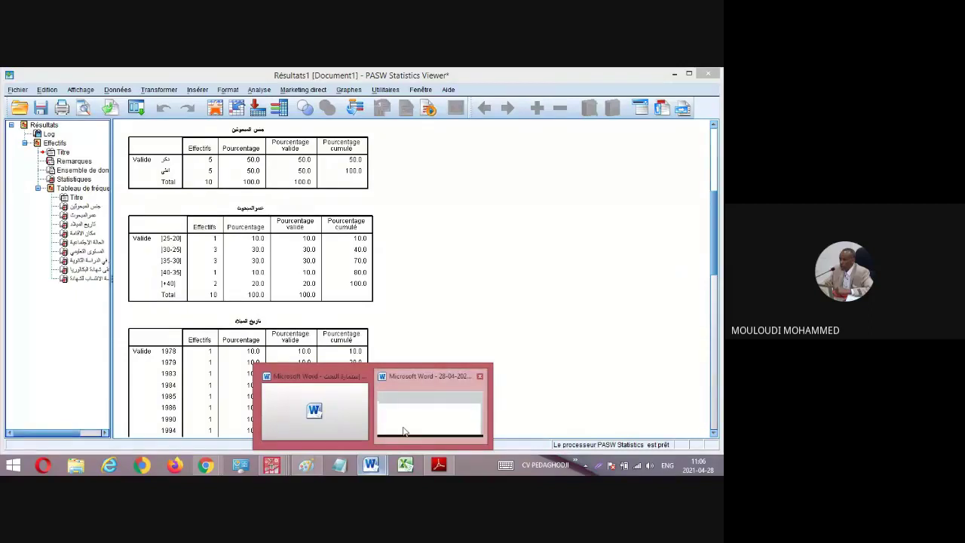
mouse_move(404, 431)
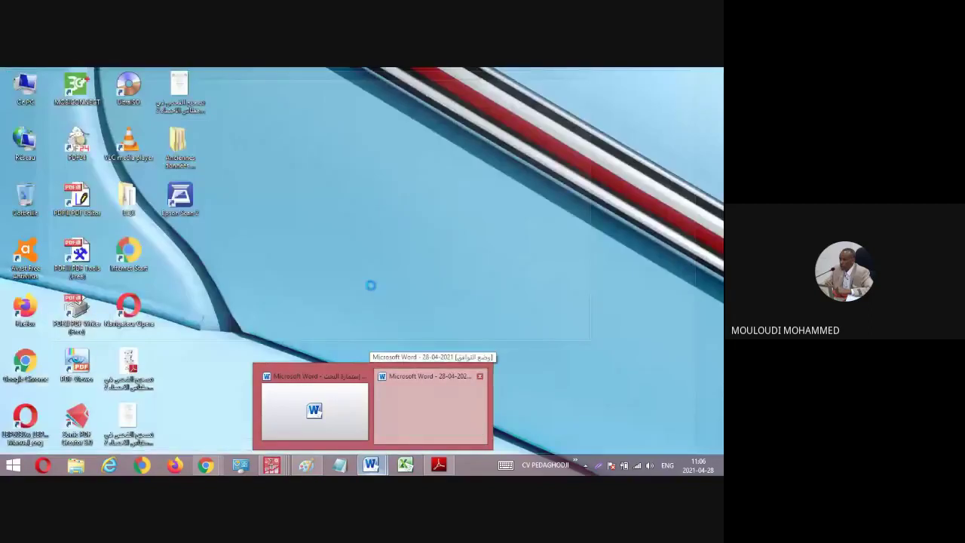
click(412, 374)
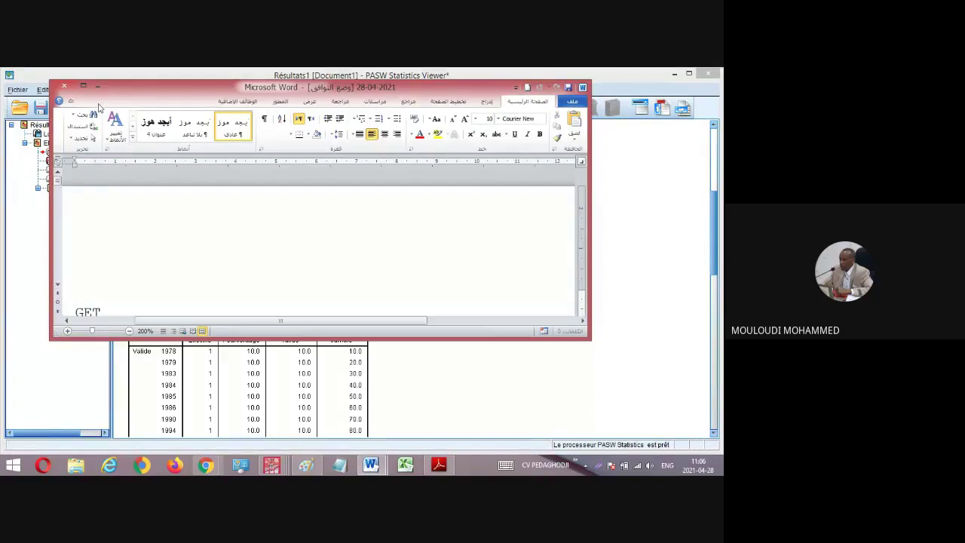
double_click(83, 86)
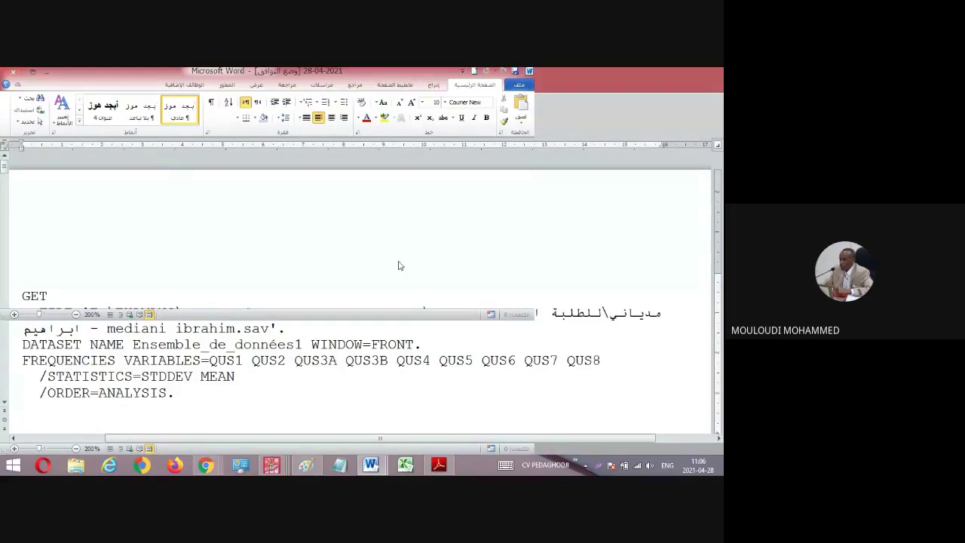
Review the syntax log and the Remarques table at the start of the exported document.
scroll(430, 329, down, 4)
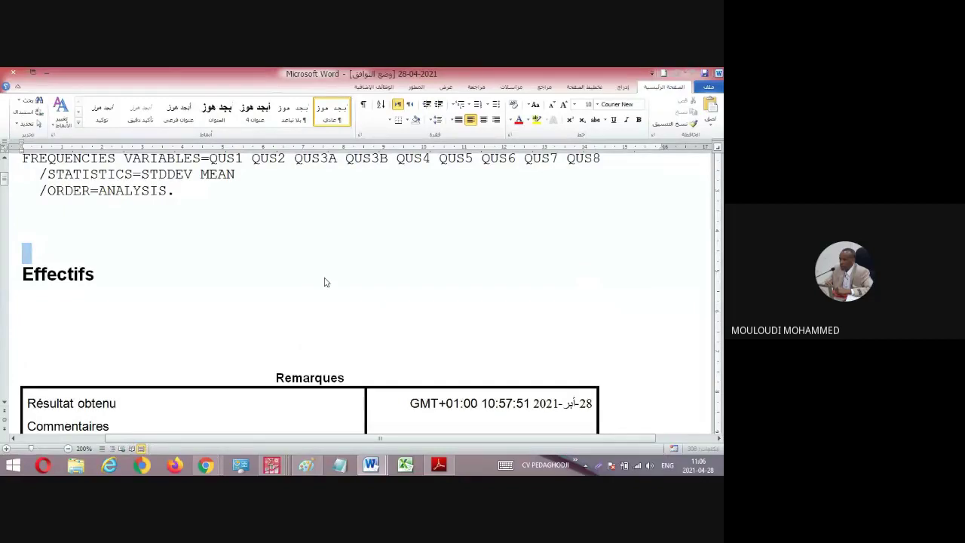
scroll(347, 230, down, 3)
click(348, 230)
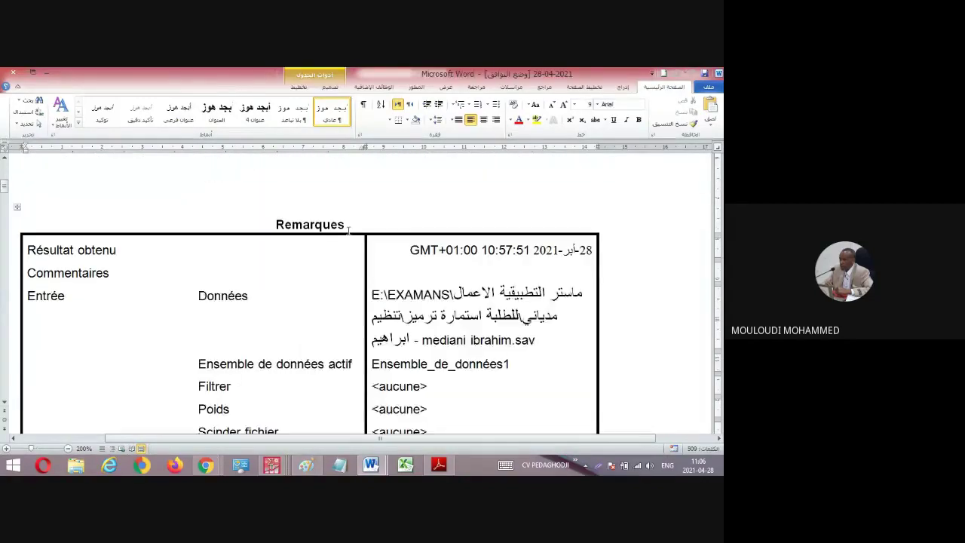
scroll(354, 256, down, 8)
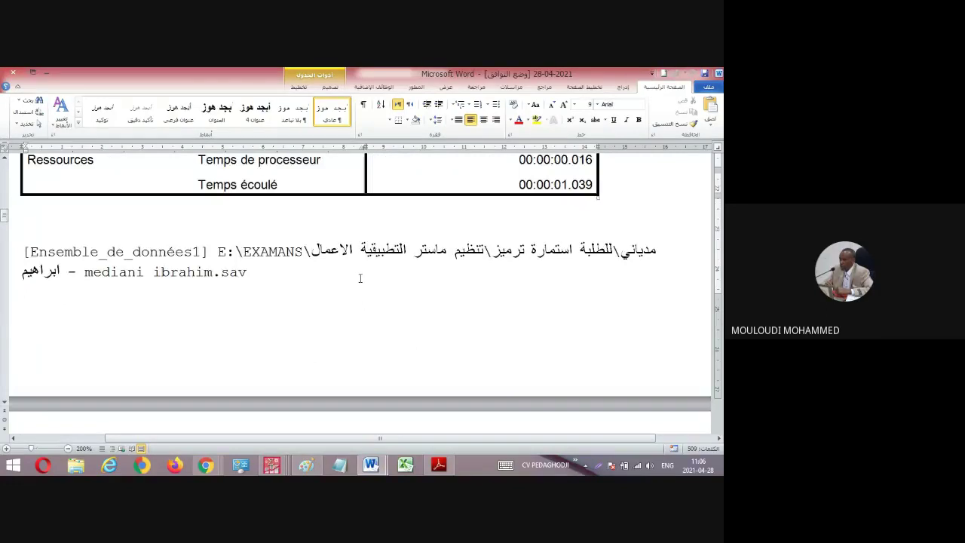
scroll(360, 278, down, 1)
scroll(361, 280, up, 2)
Examine the Statistiques tables with means and standard deviations, and the first frequency table (جنس المبحوثين) with its row labels.
scroll(362, 286, down, 5)
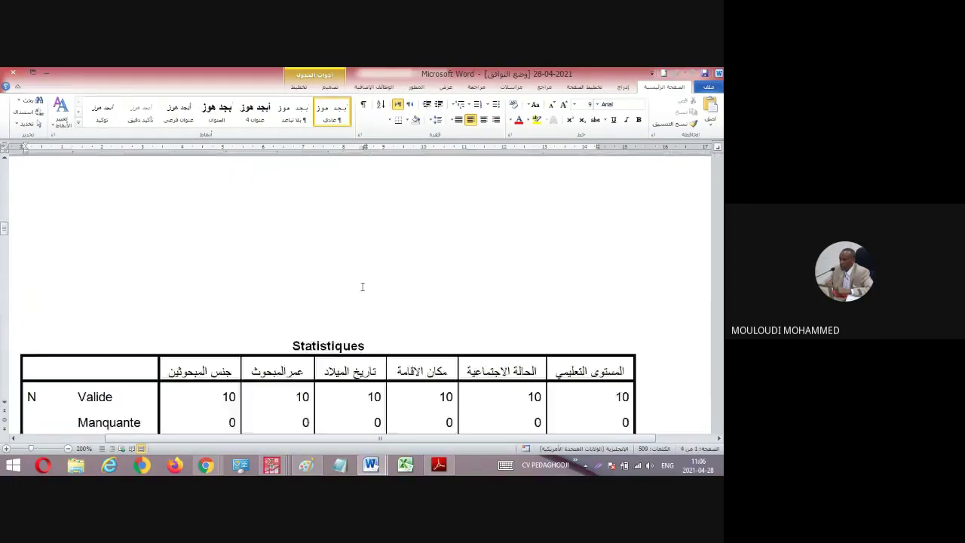
scroll(362, 286, down, 5)
scroll(366, 288, up, 4)
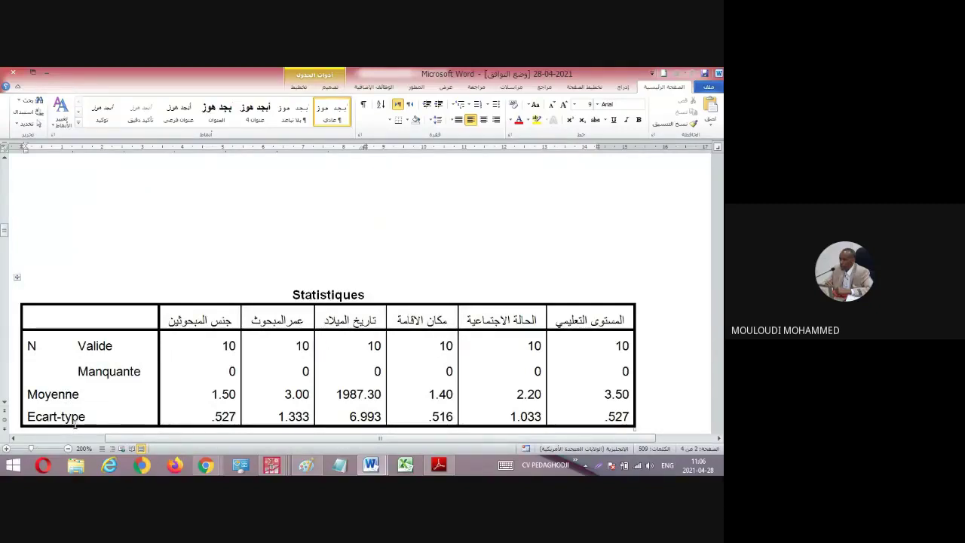
scroll(141, 398, down, 5)
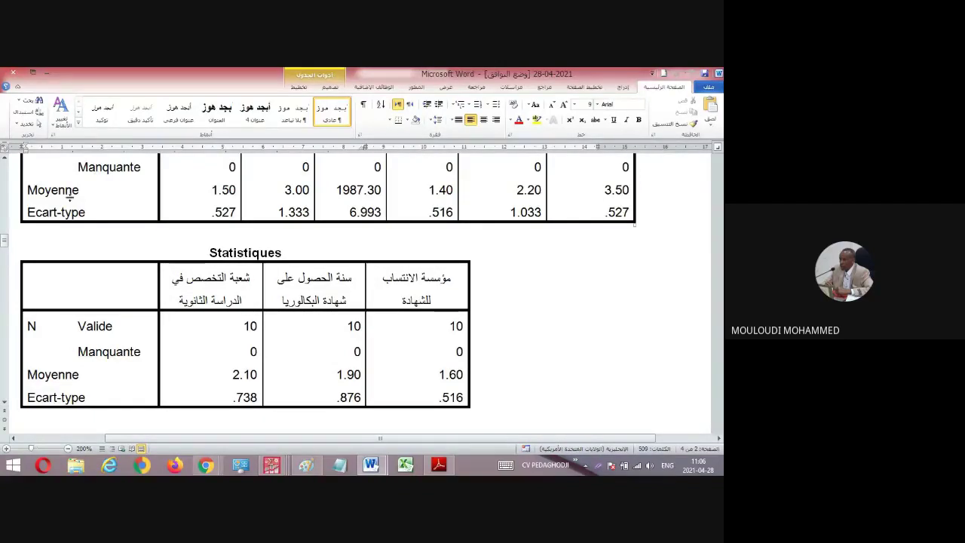
scroll(65, 372, down, 1)
scroll(65, 371, down, 5)
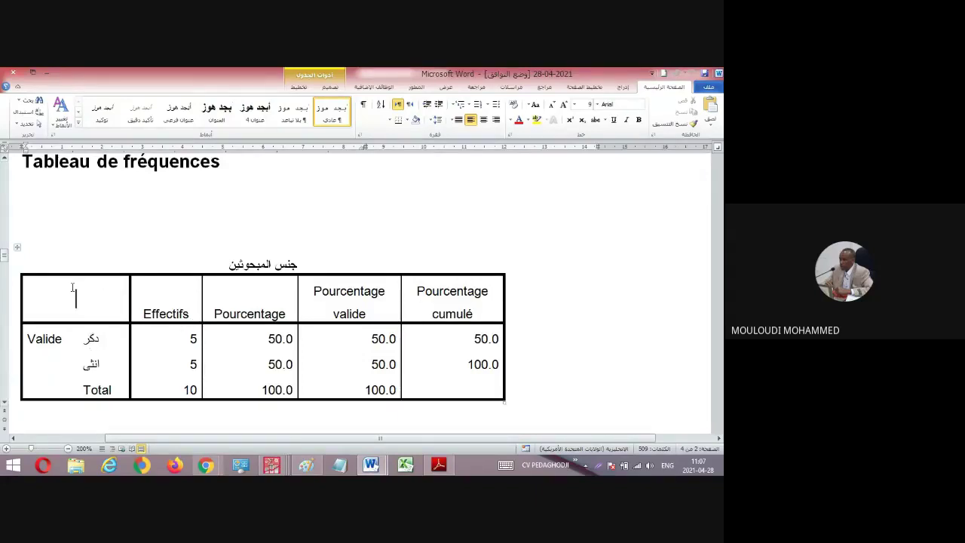
drag(73, 288, 75, 340)
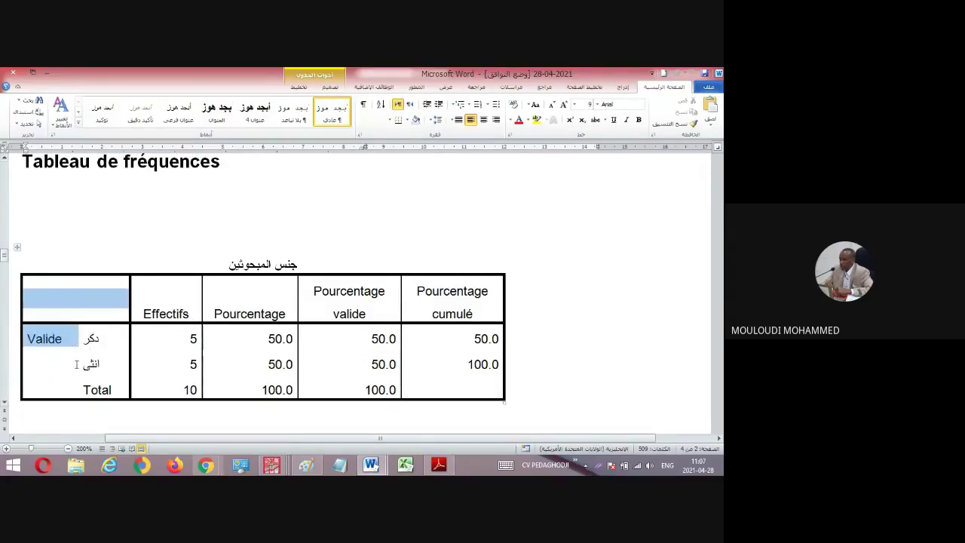
Apply all borders to the whole جنس المبحوثين frequency table.
click(18, 249)
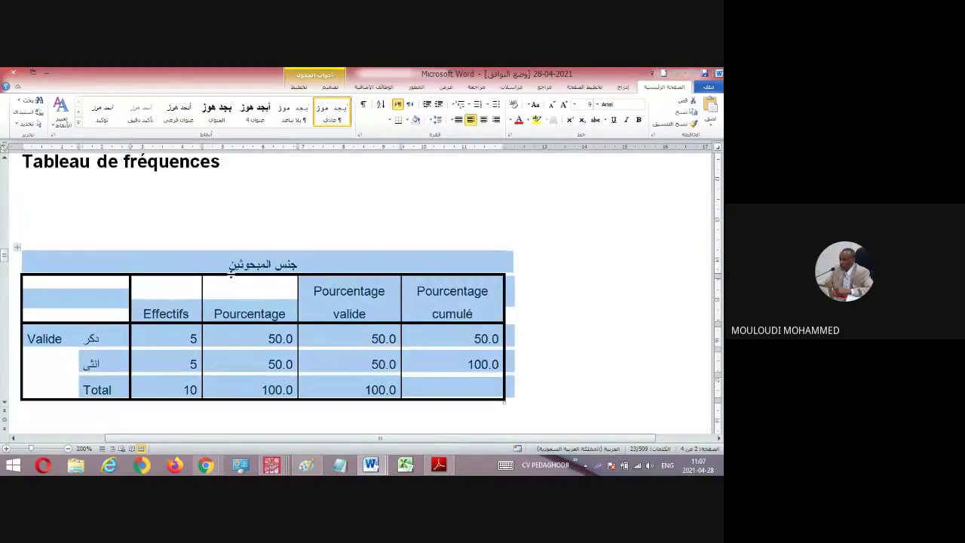
click(391, 120)
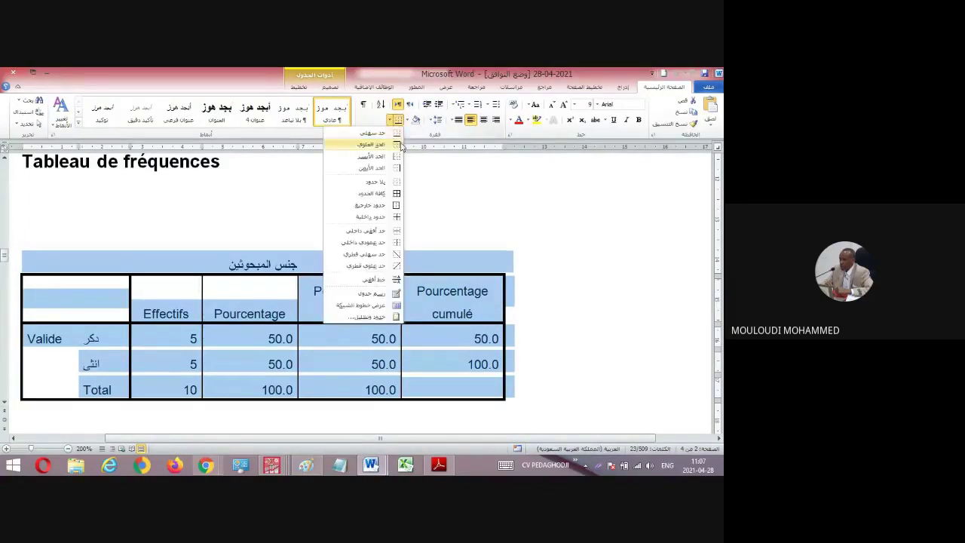
click(396, 194)
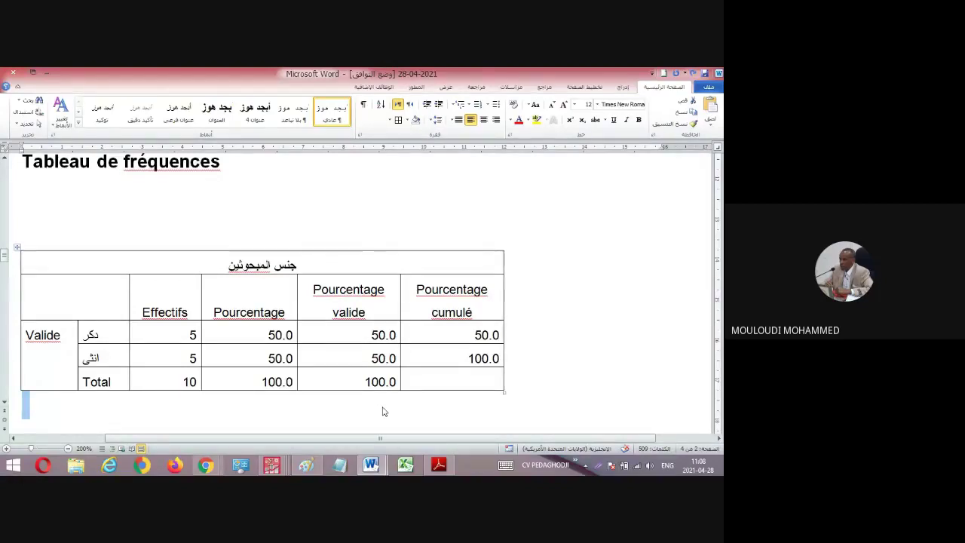
Copy the column heading Pourcentage cumulé from the جنس المبحوثين table and paste it as the search text for a find-and-replace.
click(213, 312)
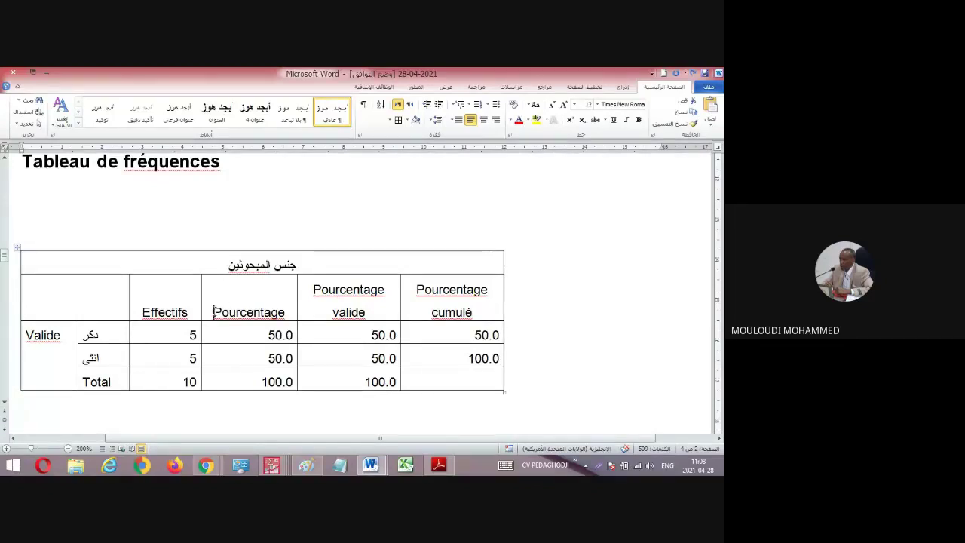
drag(214, 313, 444, 294)
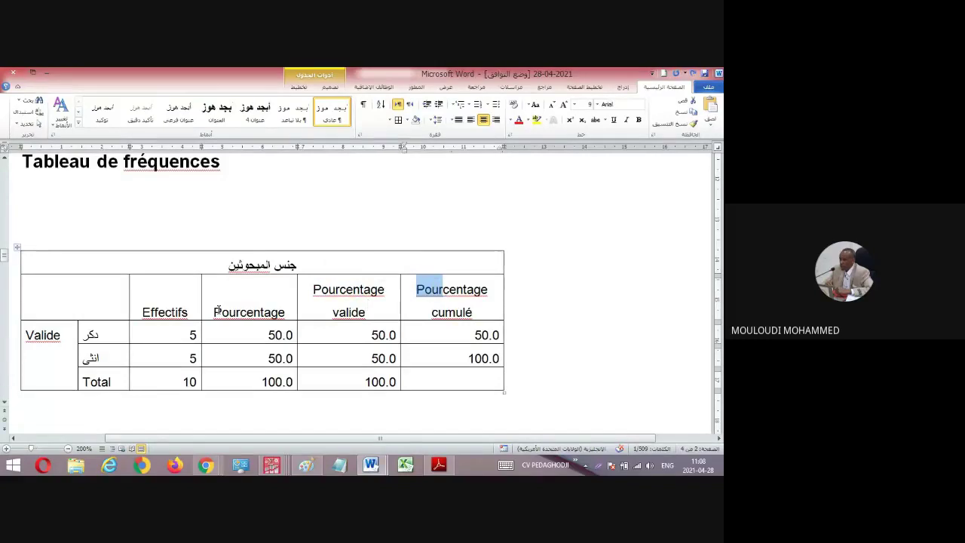
drag(213, 312, 290, 315)
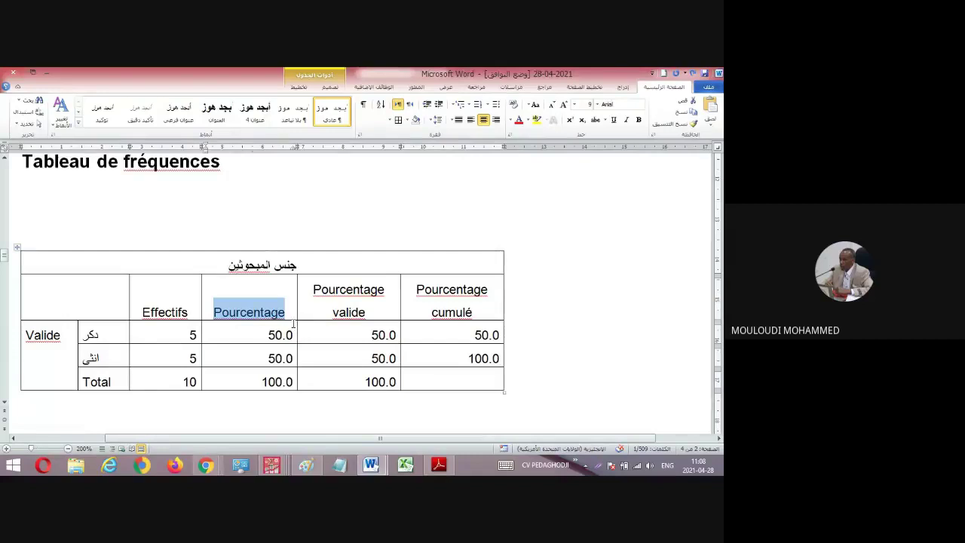
double_click(420, 287)
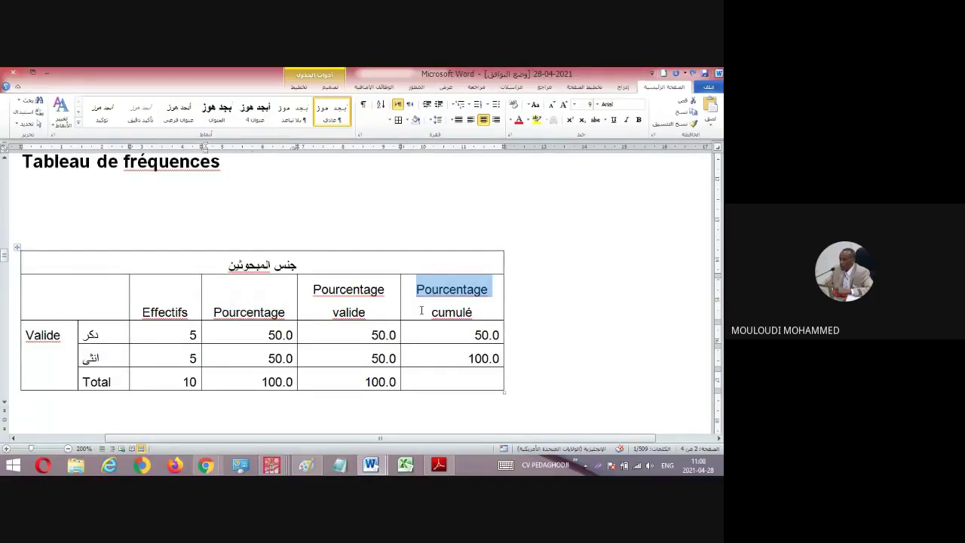
shift+click(458, 312)
key(ctrl+c)
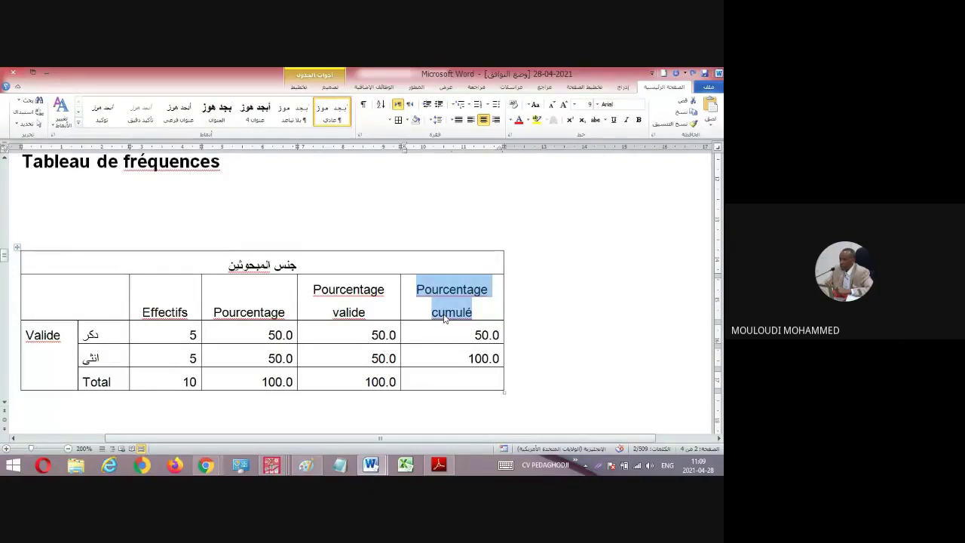
key(ctrl+h)
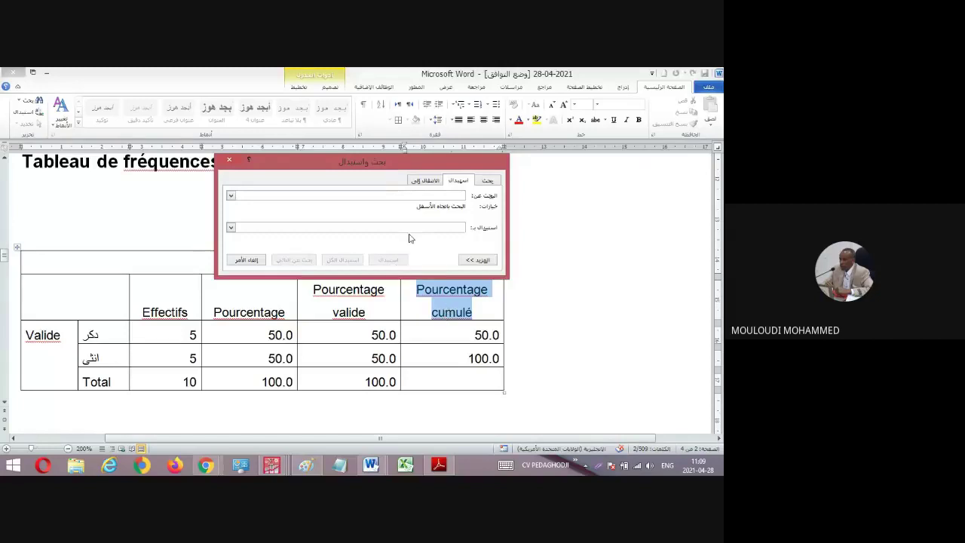
right_click(448, 194)
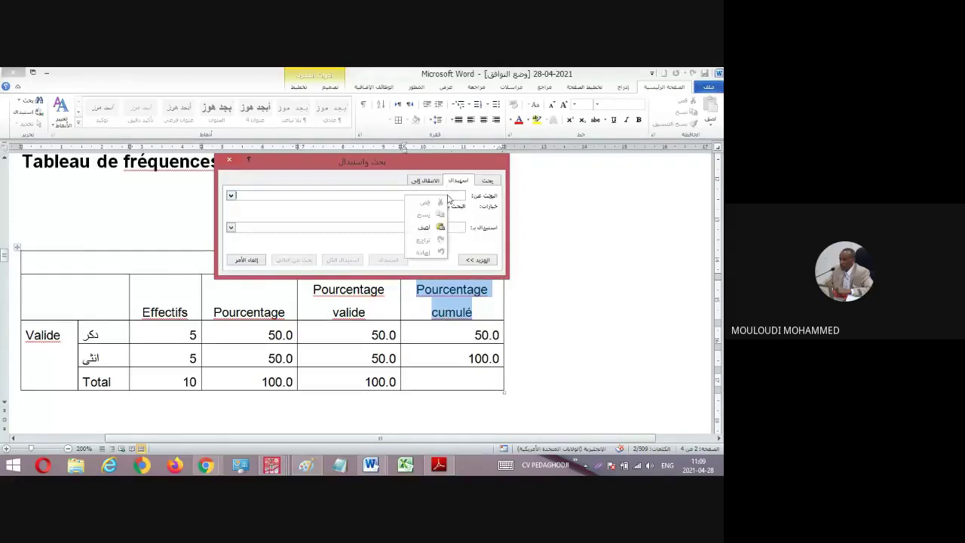
click(429, 226)
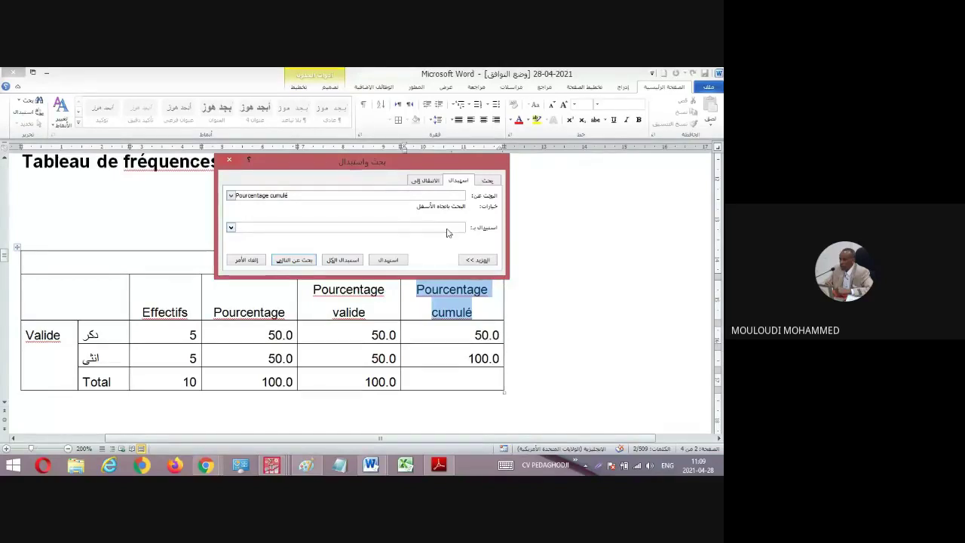
Replace every occurrence of Pourcentage cumulé in the document with النسبة المئوية التراكمية.
text(hg)
key(BackSpace)
key(BackSpace)
key(alt+shift)
text(النسبة المئوية ال)
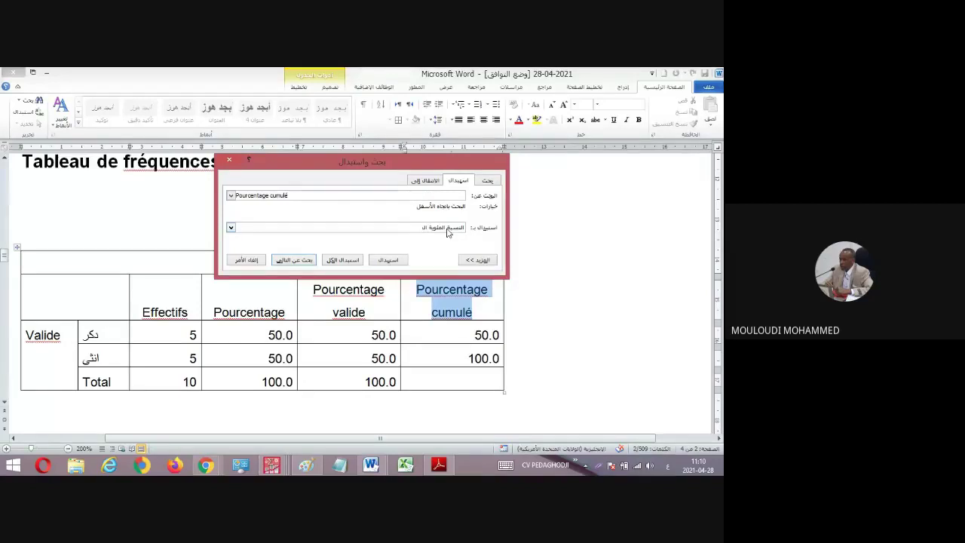
text(تراكمية)
click(349, 260)
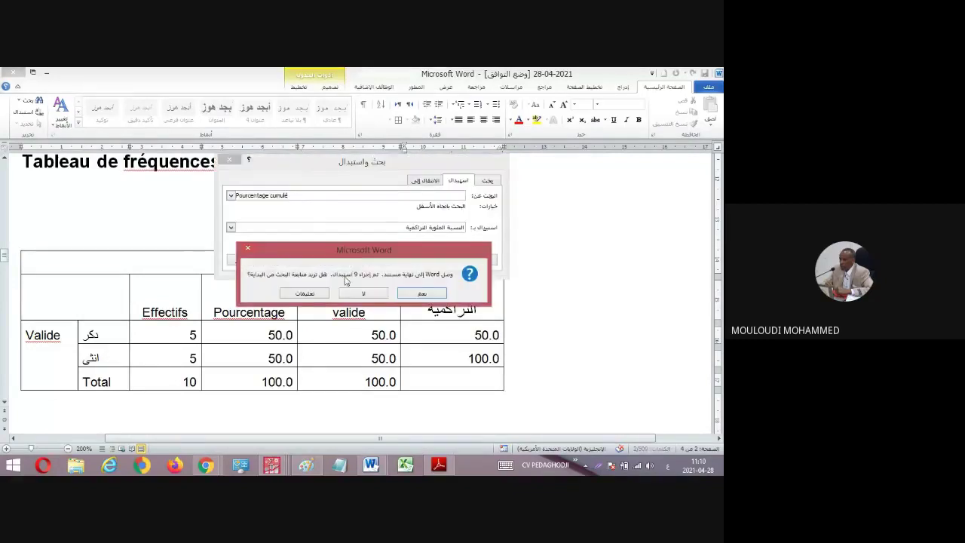
click(422, 294)
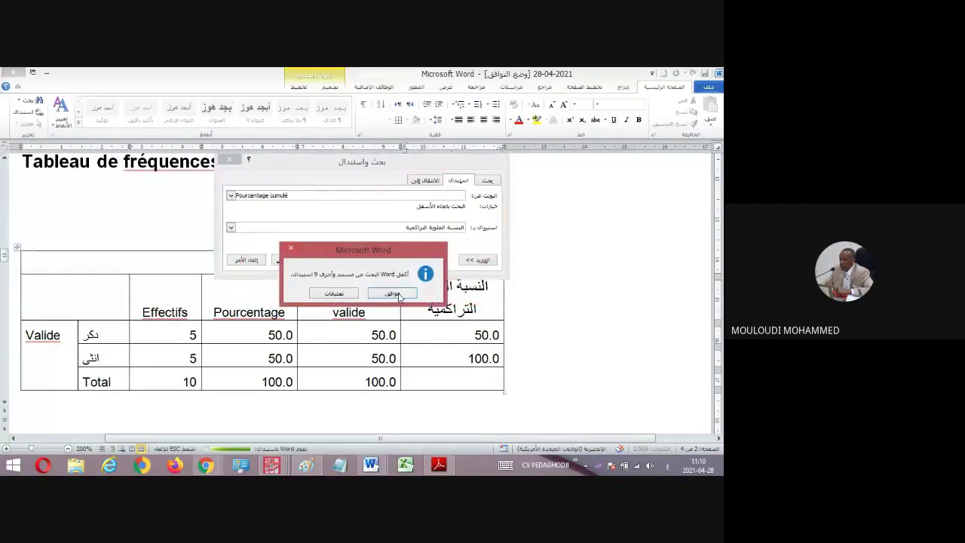
click(393, 293)
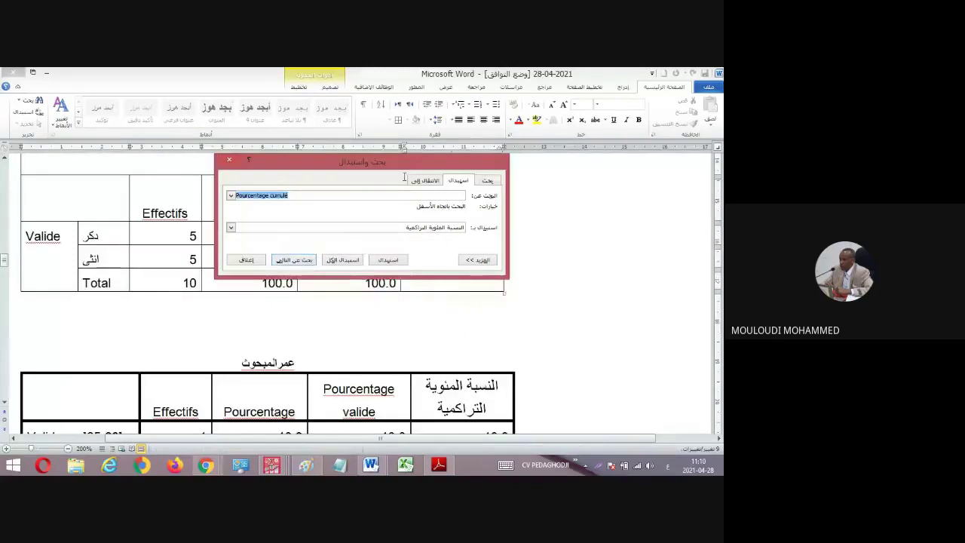
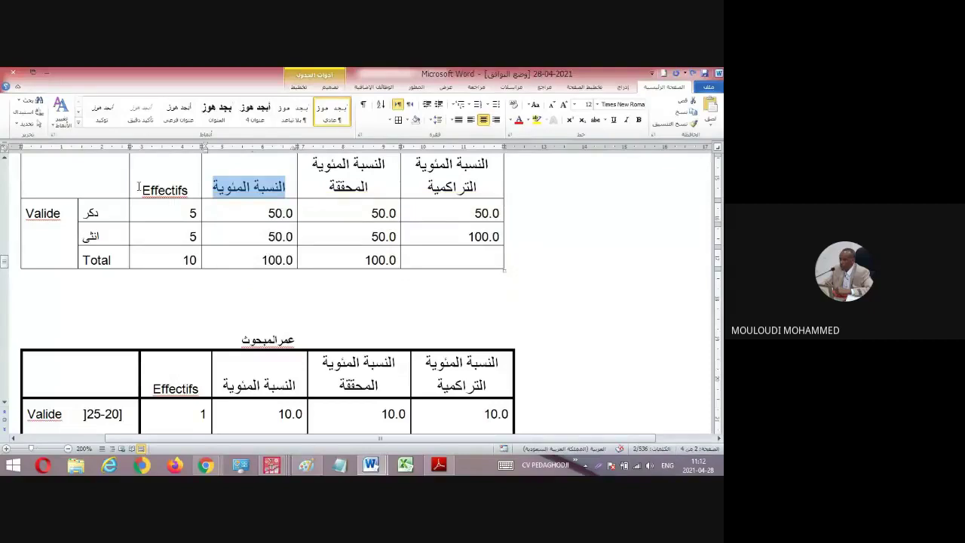
Replace every occurrence of the heading Effectifs in the document with التكرار and close the replace dialog.
drag(141, 188, 190, 188)
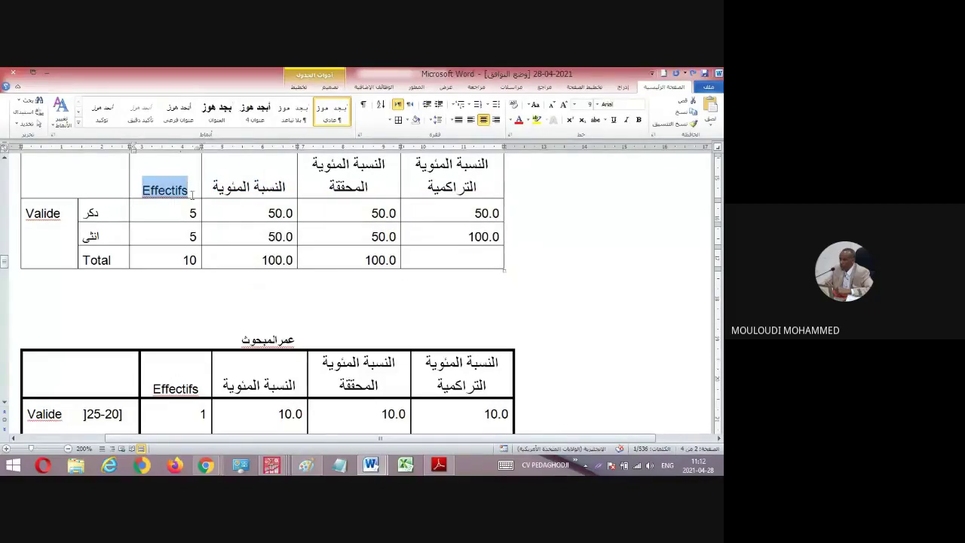
key(ctrl+h)
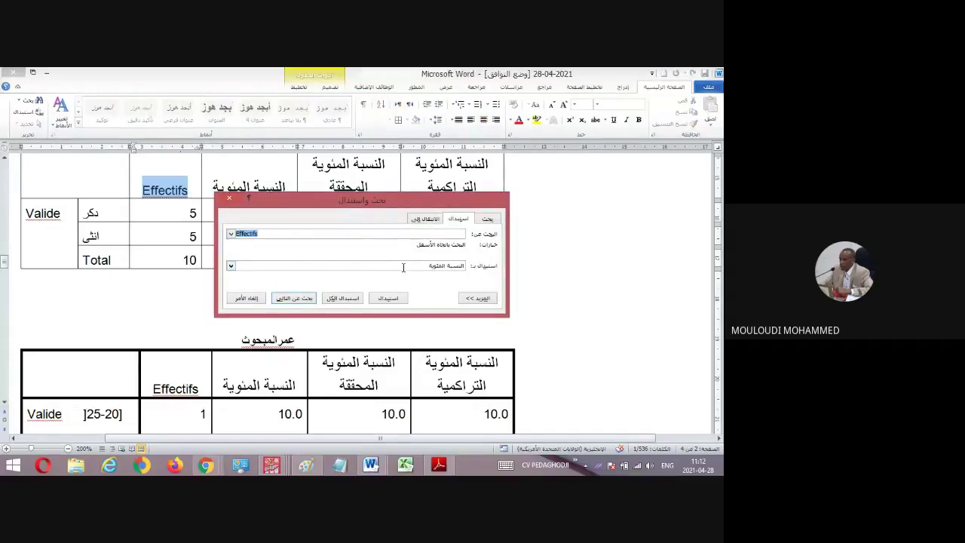
click(413, 269)
drag(428, 268, 466, 267)
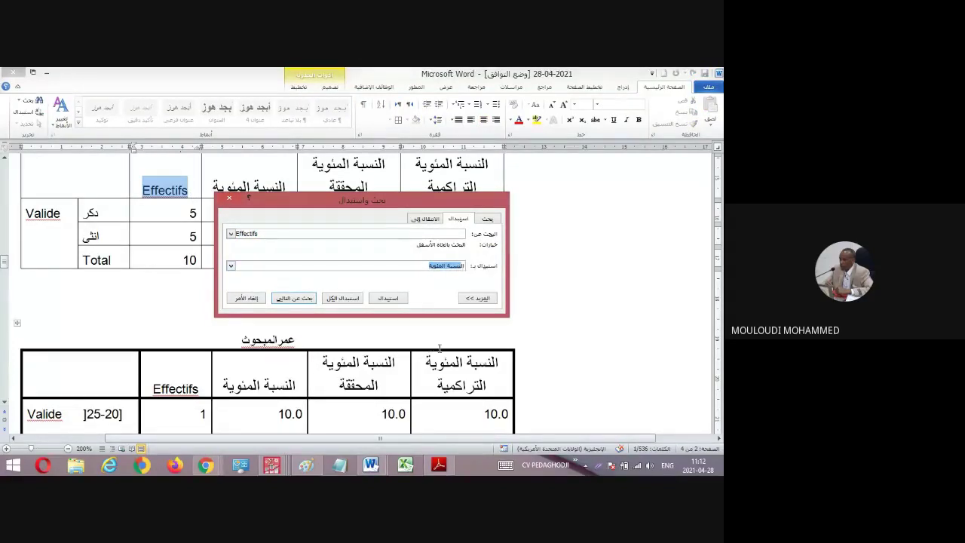
text(ال)
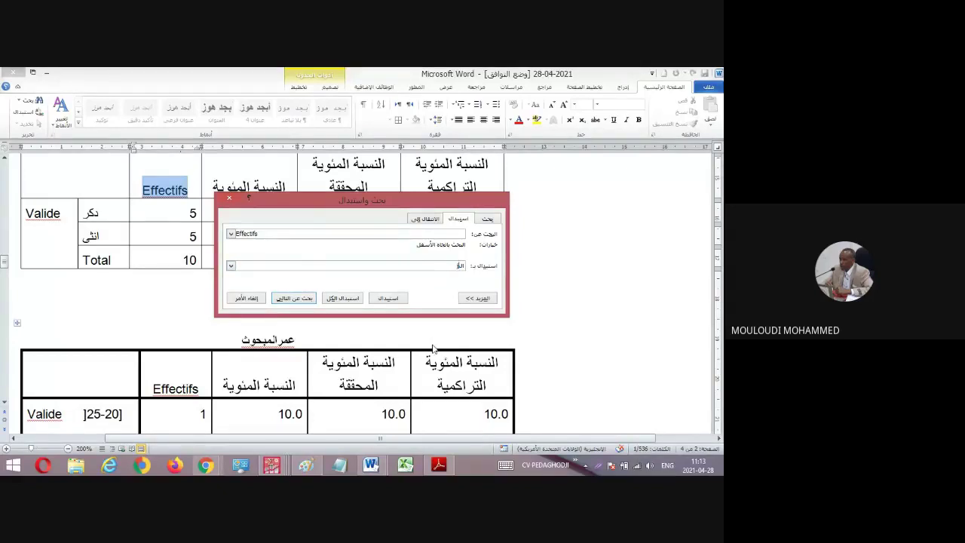
key(alt+shift)
text(ار)
click(350, 299)
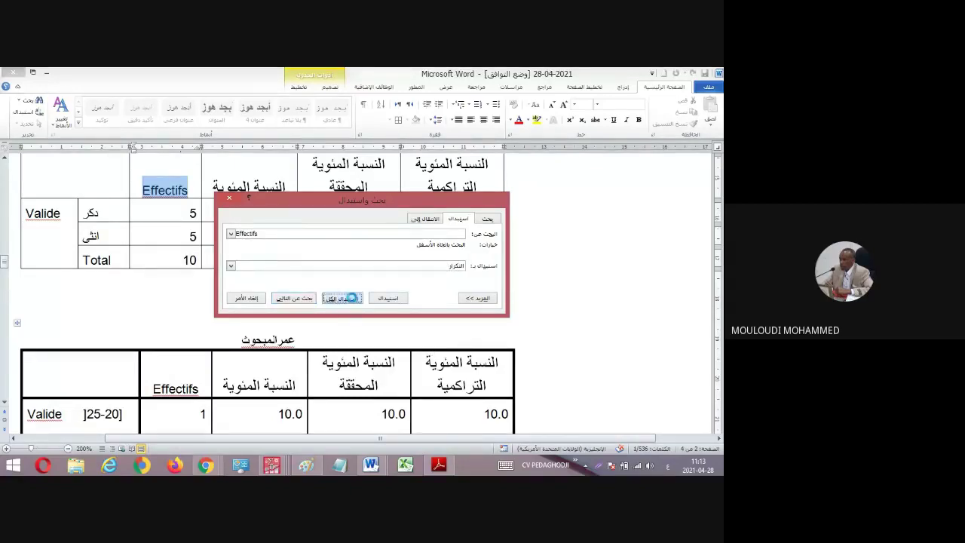
click(430, 294)
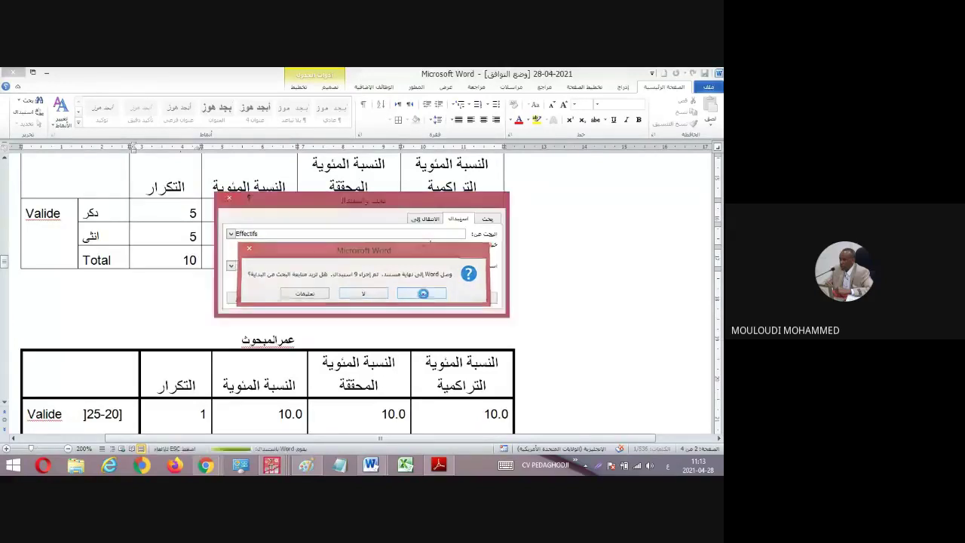
click(404, 294)
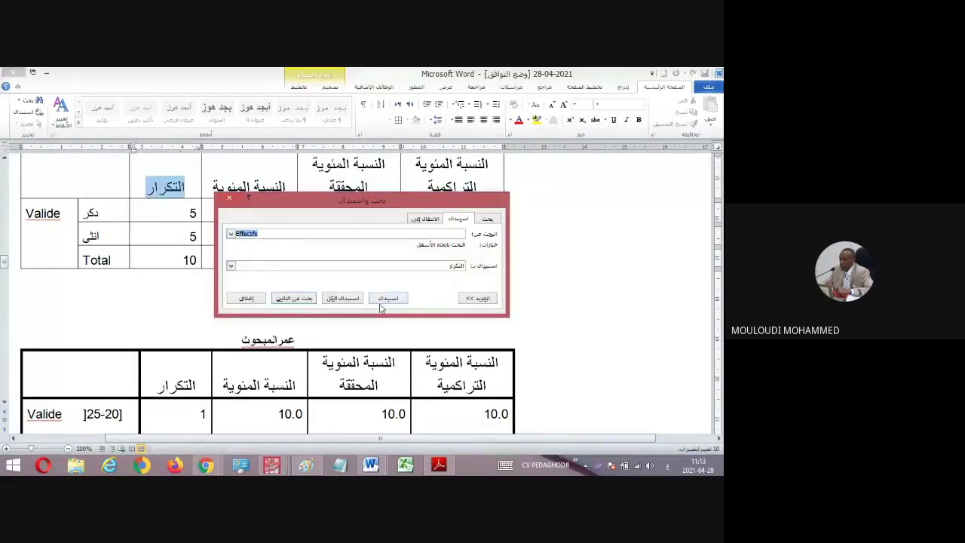
click(246, 299)
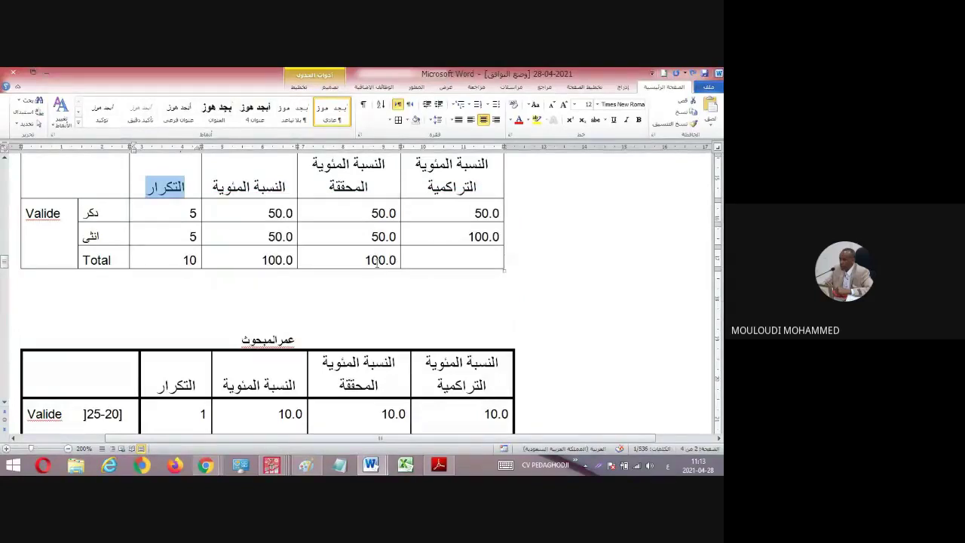
Check the Arabic column headings throughout the remaining frequency tables, including مكان الاقامة and شعبة التخصص في الدراسة الثانوية.
scroll(363, 282, down, 15)
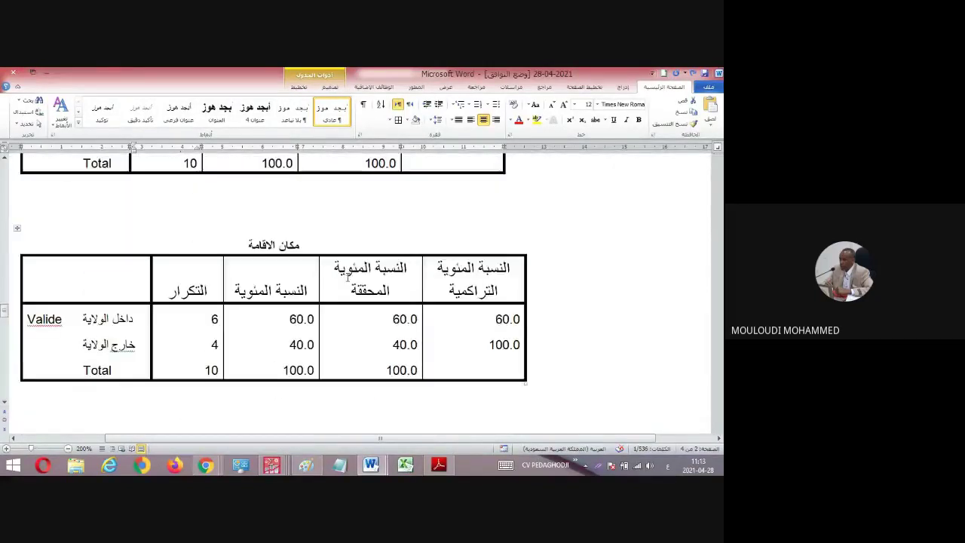
scroll(331, 343, down, 5)
scroll(325, 357, down, 4)
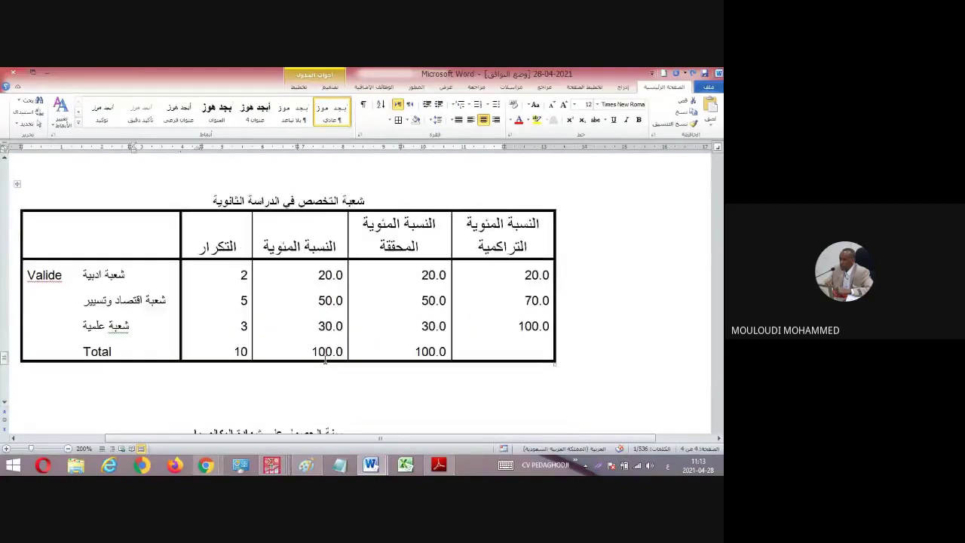
scroll(325, 358, up, 12)
scroll(325, 359, up, 10)
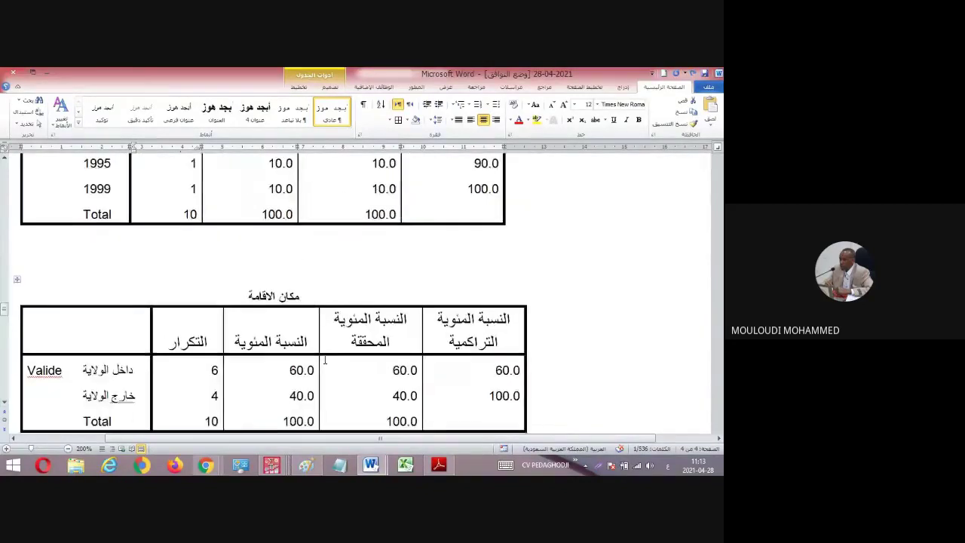
scroll(325, 360, up, 12)
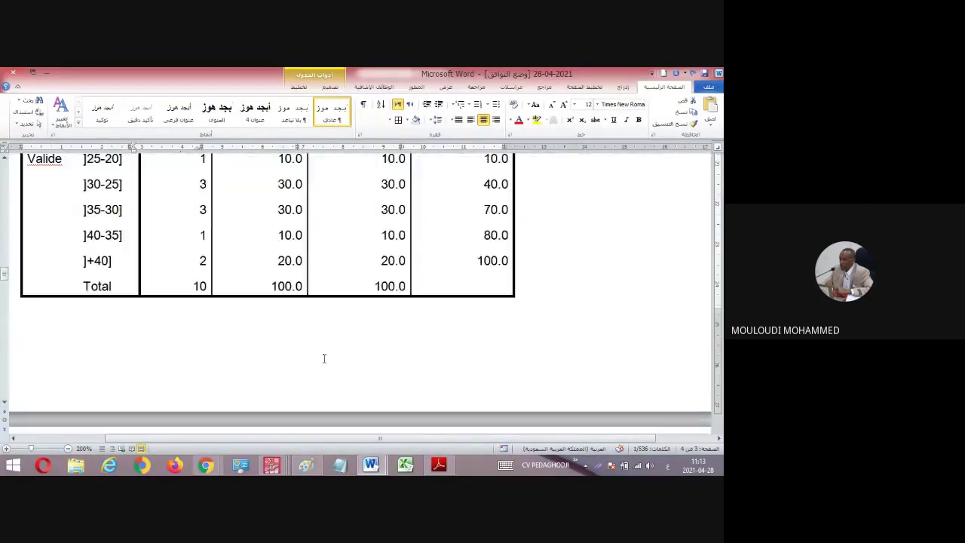
scroll(328, 355, down, 1)
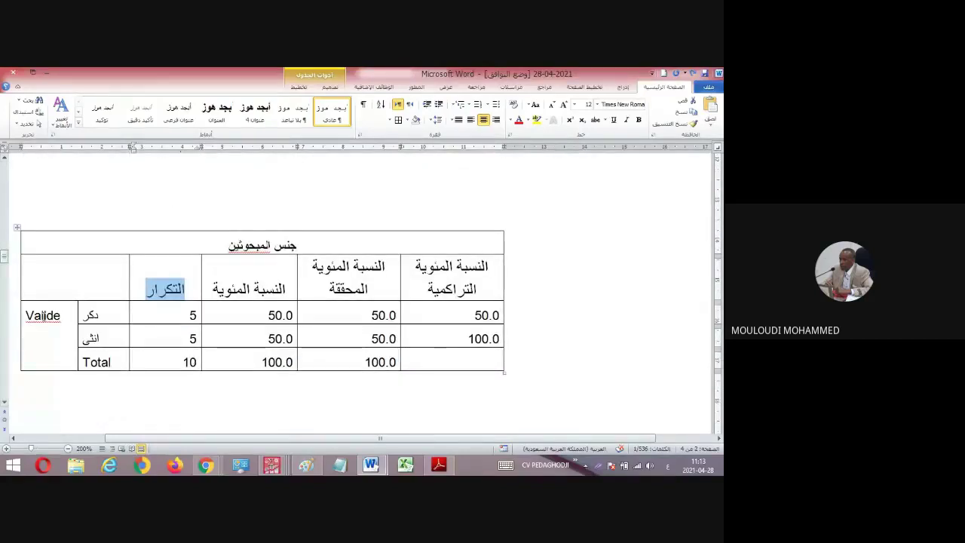
Replace every occurrence of the row label Total in the document with المجموع.
click(83, 362)
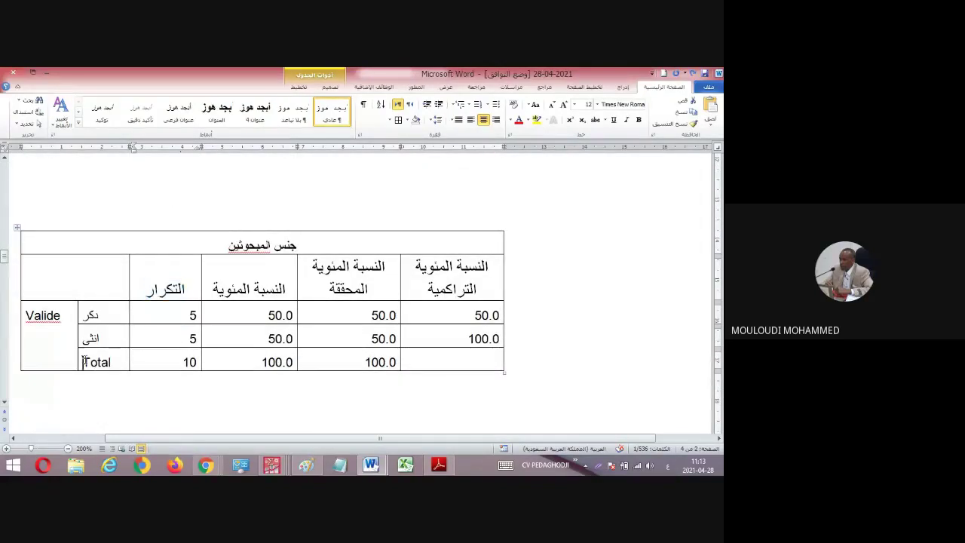
drag(84, 361, 116, 362)
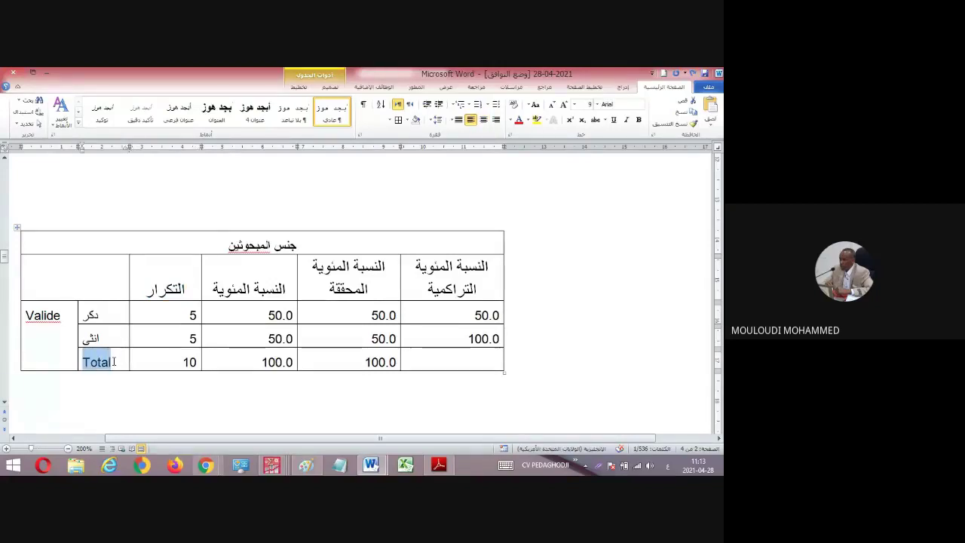
key(ctrl+h)
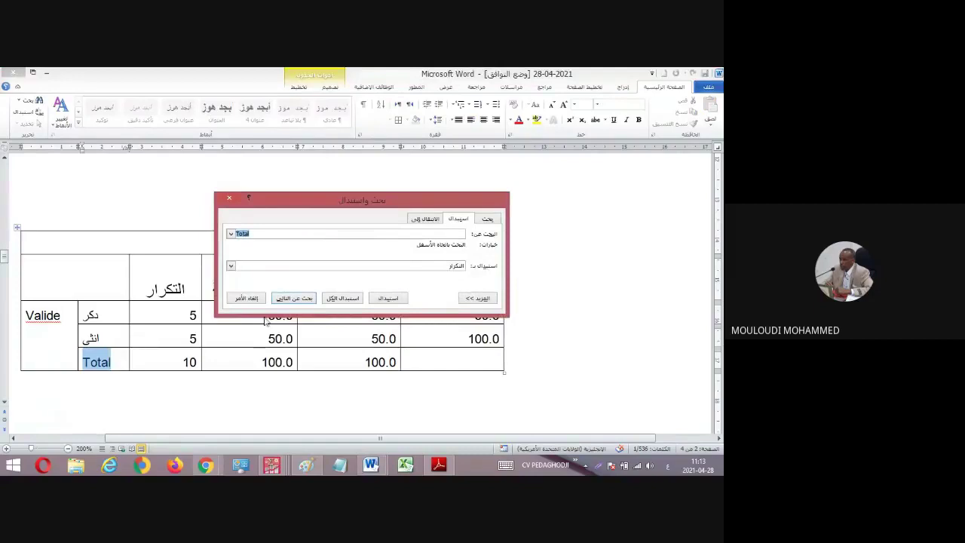
double_click(456, 266)
text(المج)
key(BackSpace)
key(BackSpace)
key(BackSpace)
text(مجموع)
click(343, 298)
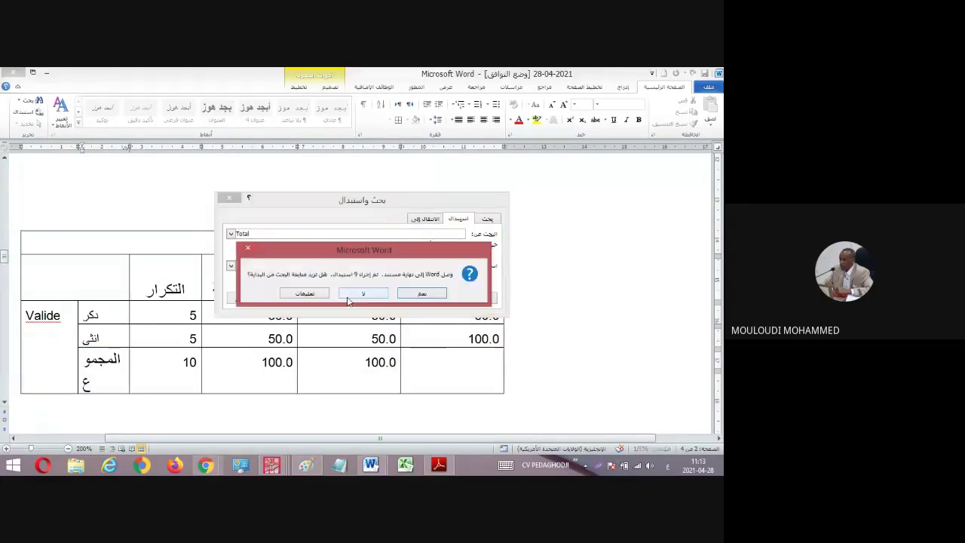
click(426, 297)
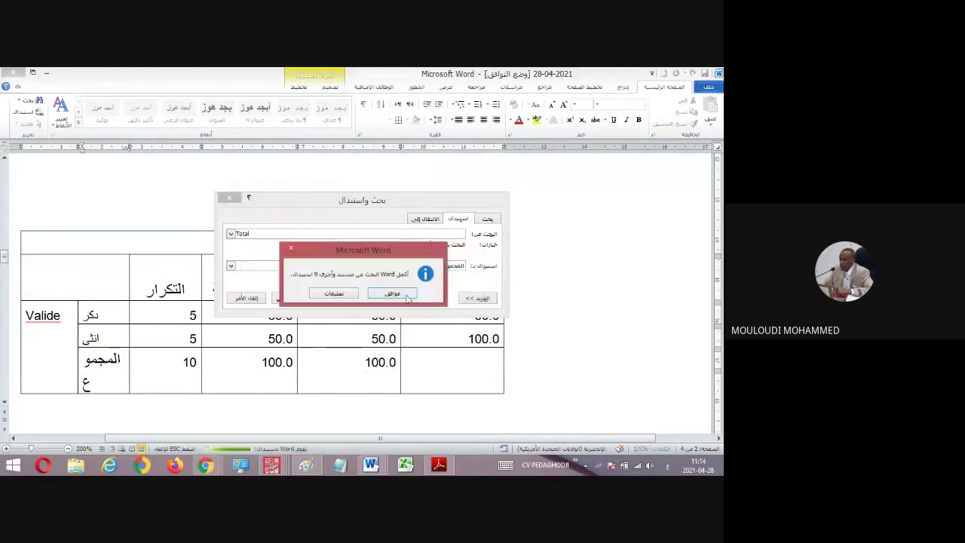
click(406, 296)
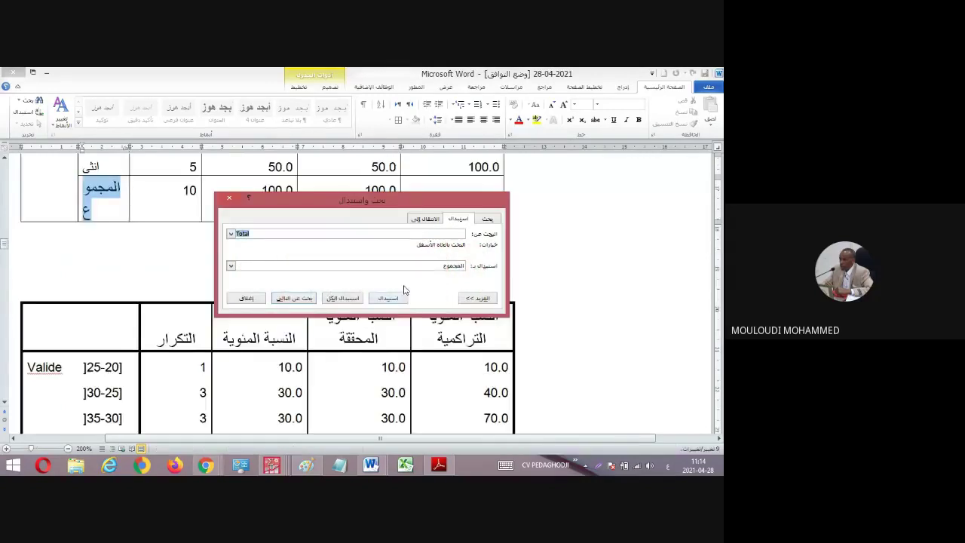
Close the replace dialog and widen the row-label column of the جنس المبحوثين table so المجموع fits on one line.
click(230, 199)
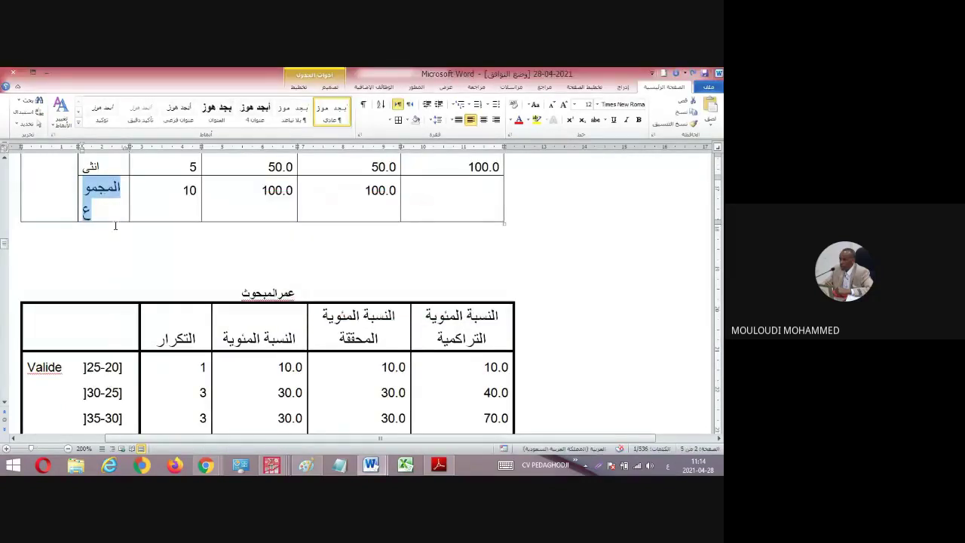
scroll(115, 224, up, 3)
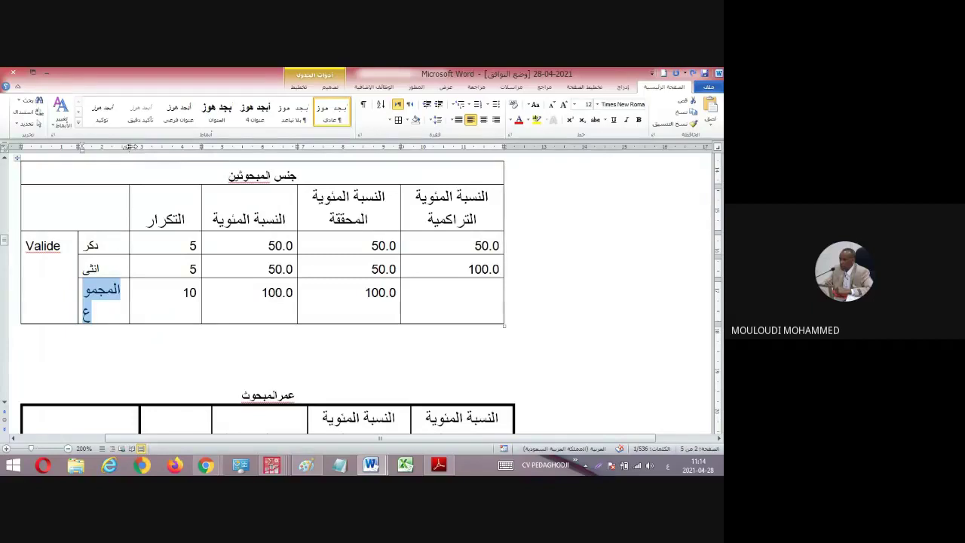
drag(129, 147, 151, 148)
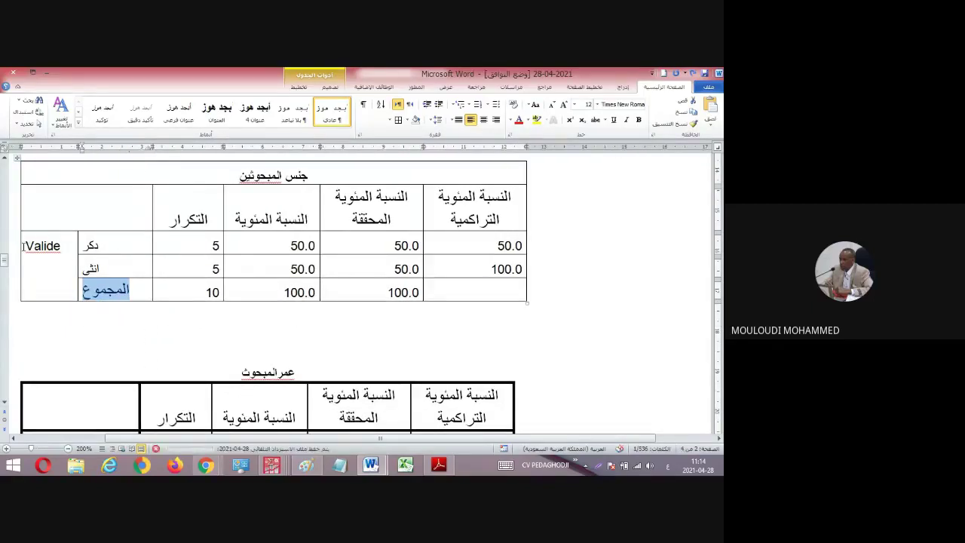
Remove every occurrence of the label Valide from the document by replacing it with nothing, and close the replace dialog.
double_click(58, 245)
click(68, 248)
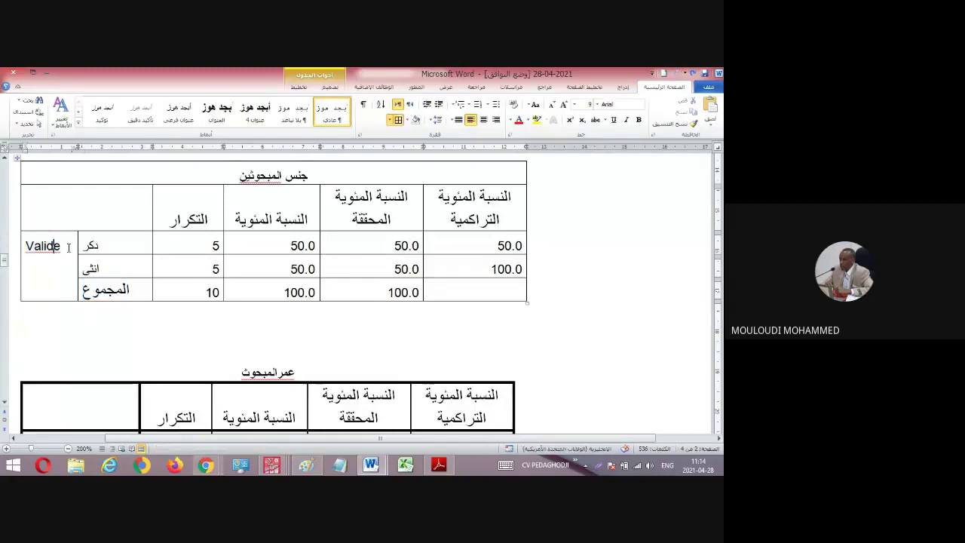
drag(68, 247, 27, 246)
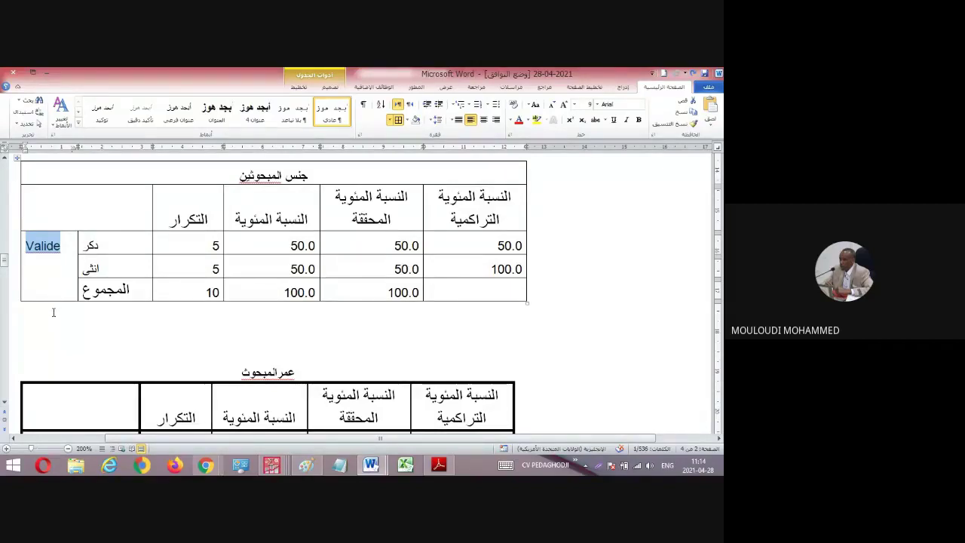
key(ctrl+h)
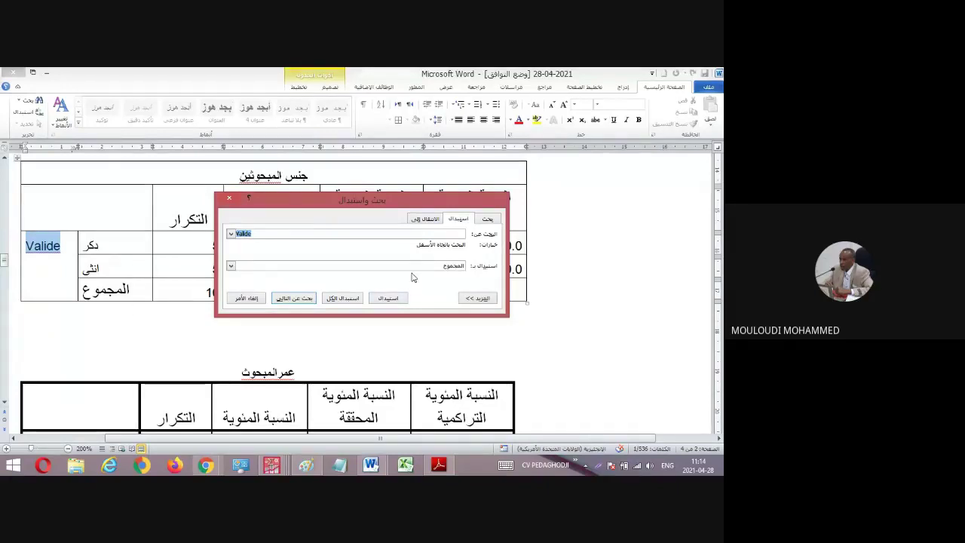
drag(444, 267, 462, 271)
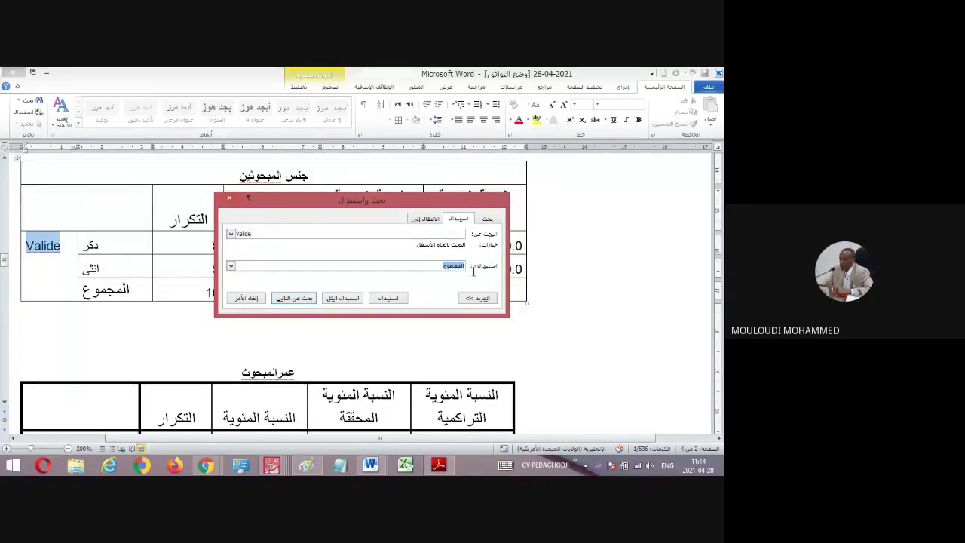
key(BackSpace)
click(344, 297)
click(422, 293)
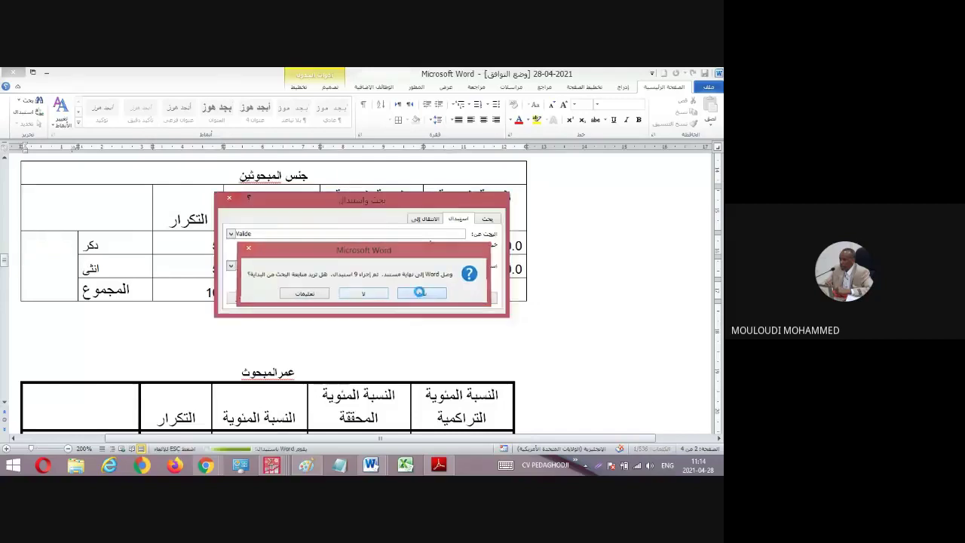
click(383, 294)
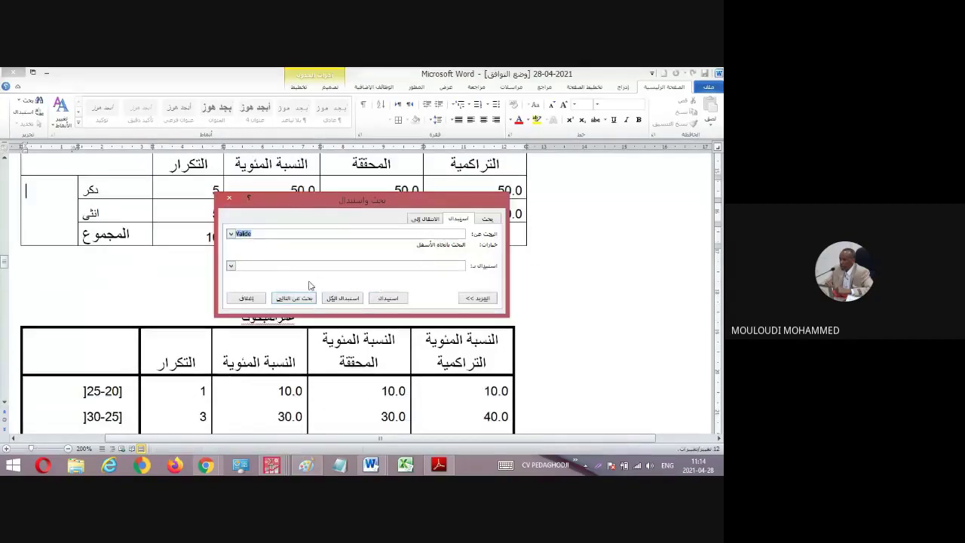
click(233, 199)
Look over the cleaned frequency tables, and open the general table properties for the whole جنس المبحوثين table.
scroll(219, 324, down, 10)
scroll(238, 376, down, 15)
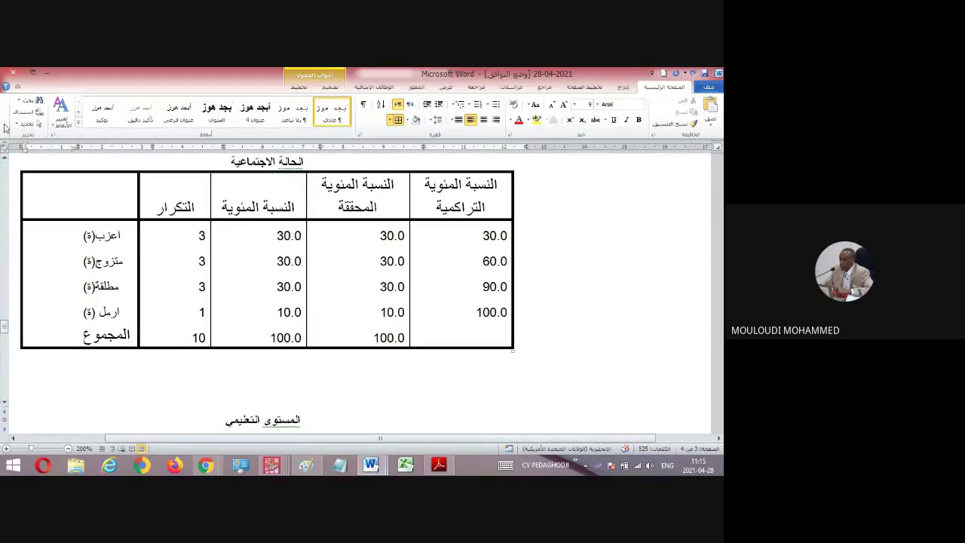
scroll(266, 324, up, 3)
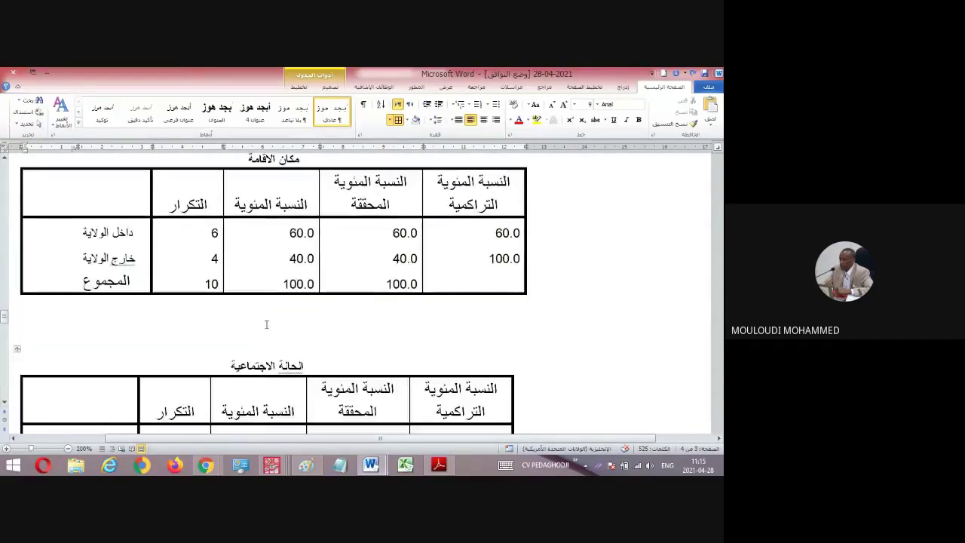
scroll(267, 324, up, 15)
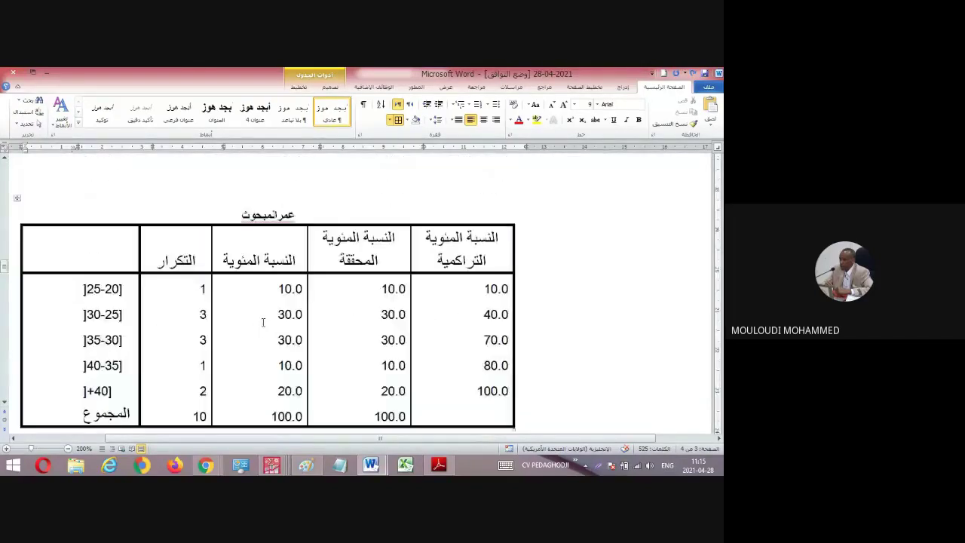
scroll(264, 322, up, 6)
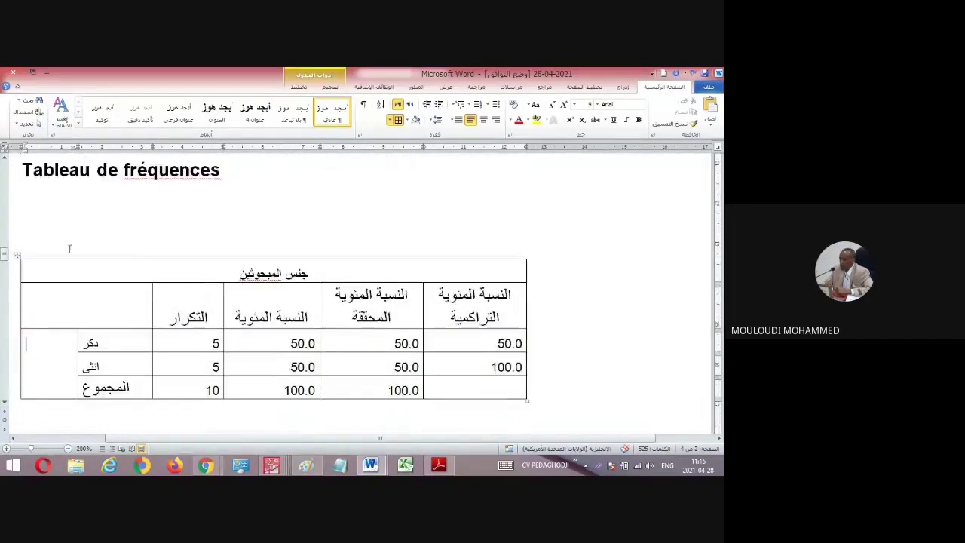
click(18, 257)
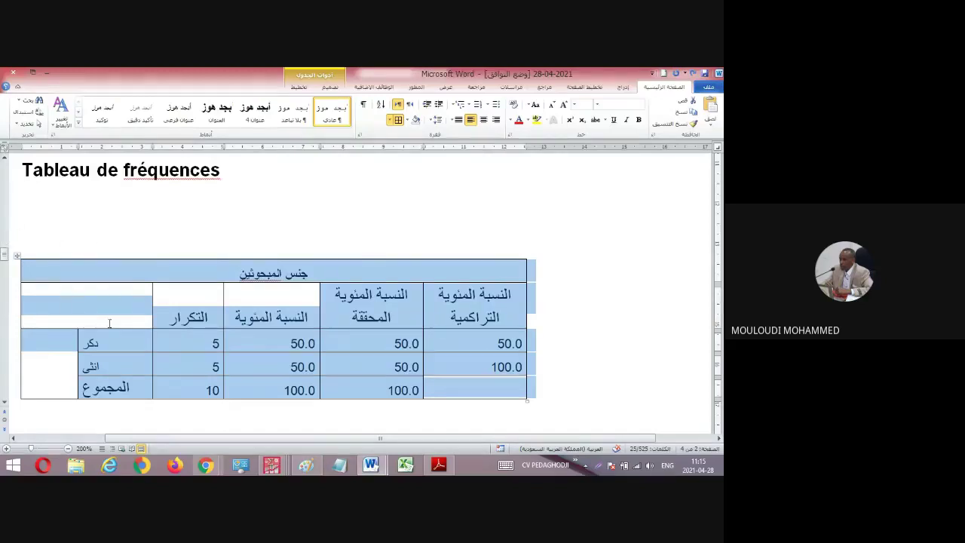
right_click(113, 280)
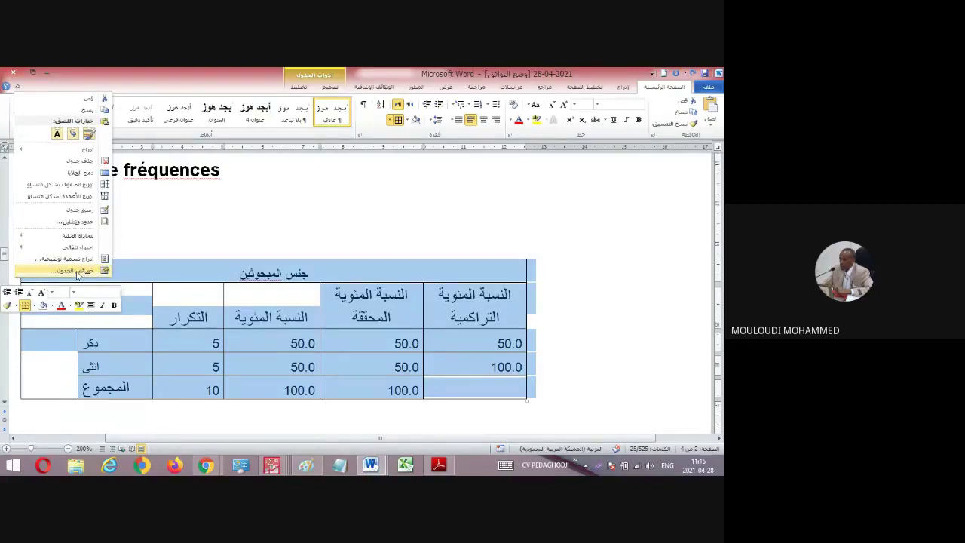
click(78, 273)
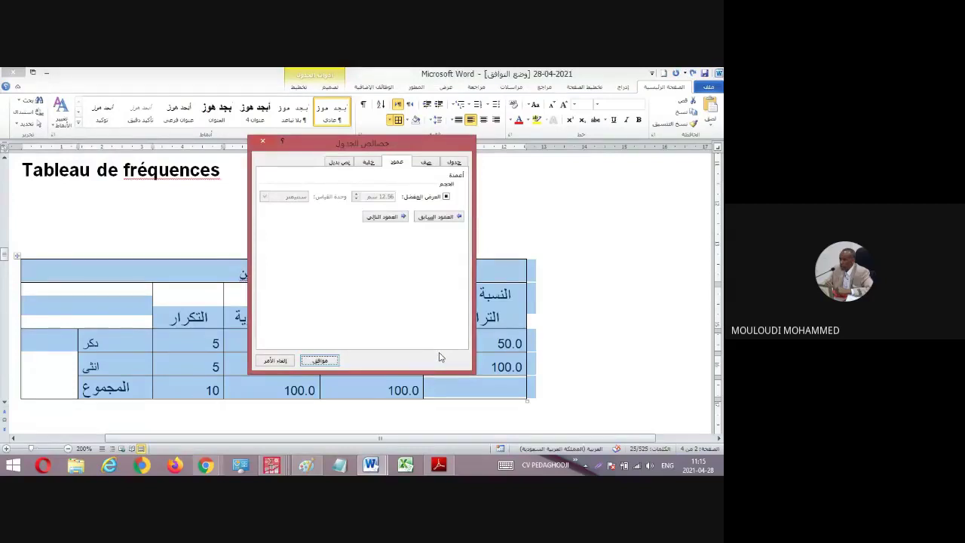
click(456, 162)
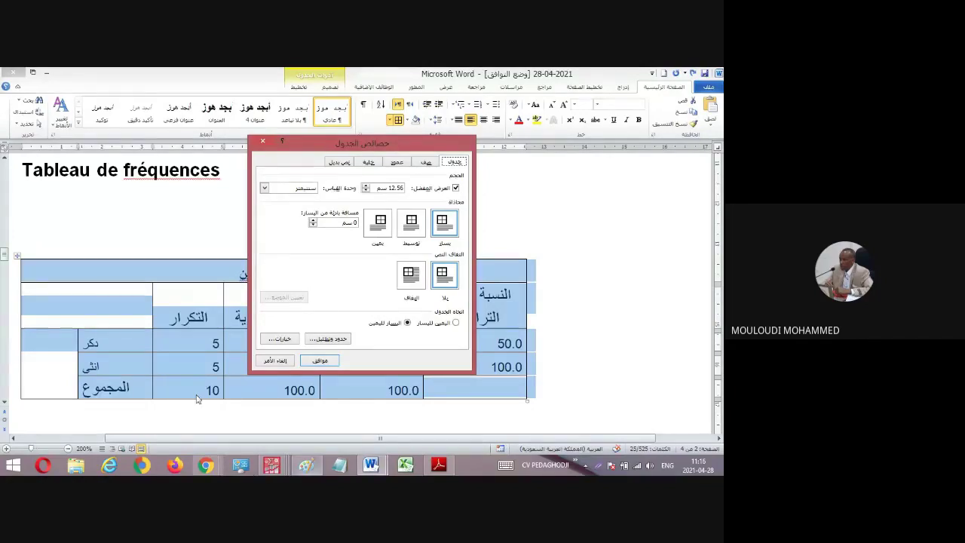
Switch to Paint and examine the table properties capture at 200% magnification, covering alignment, text wrapping and table direction.
key(alt+Tab)
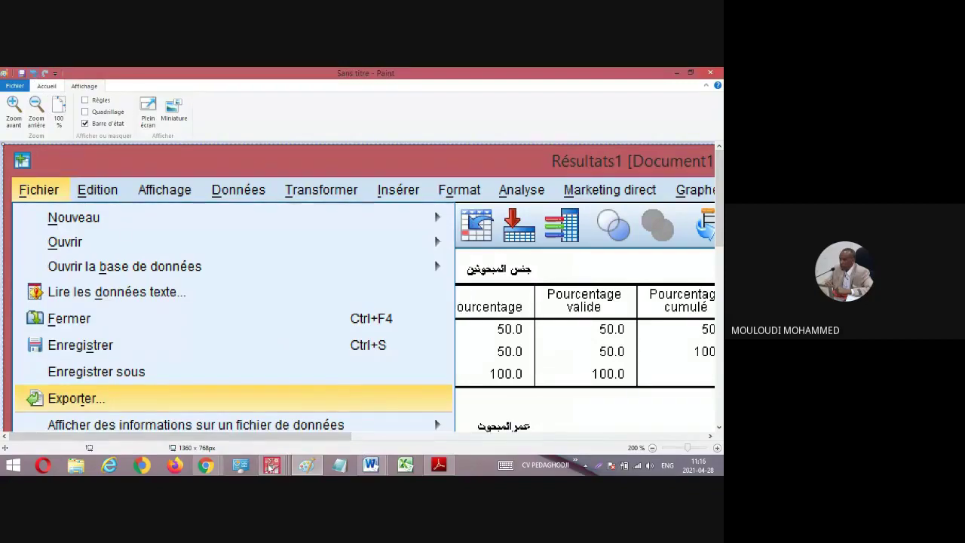
mouse_move(270, 466)
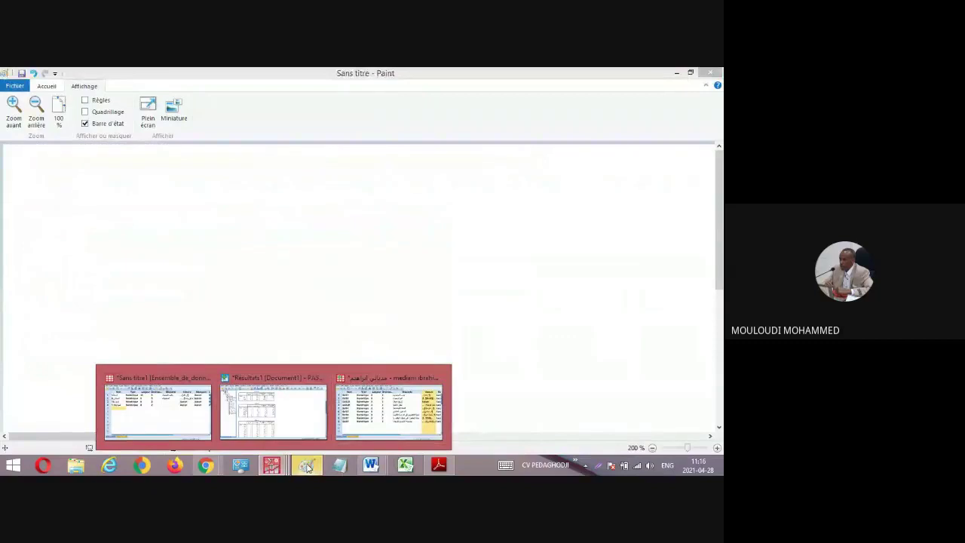
key(alt+Tab)
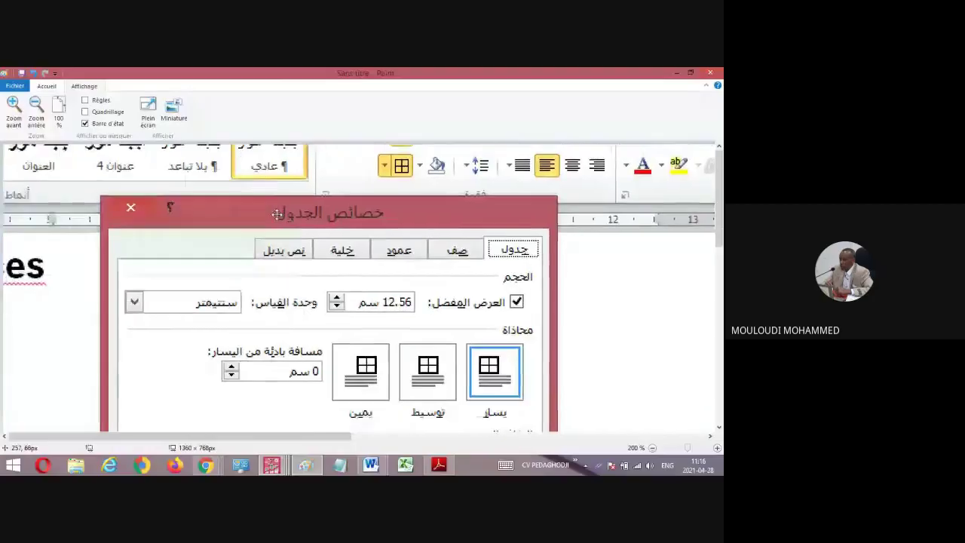
scroll(368, 147, down, 5)
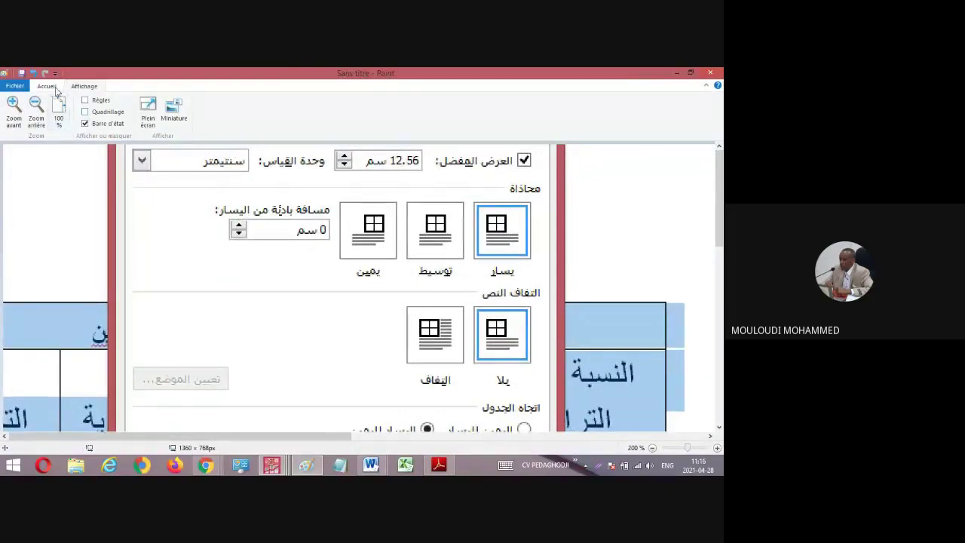
click(60, 111)
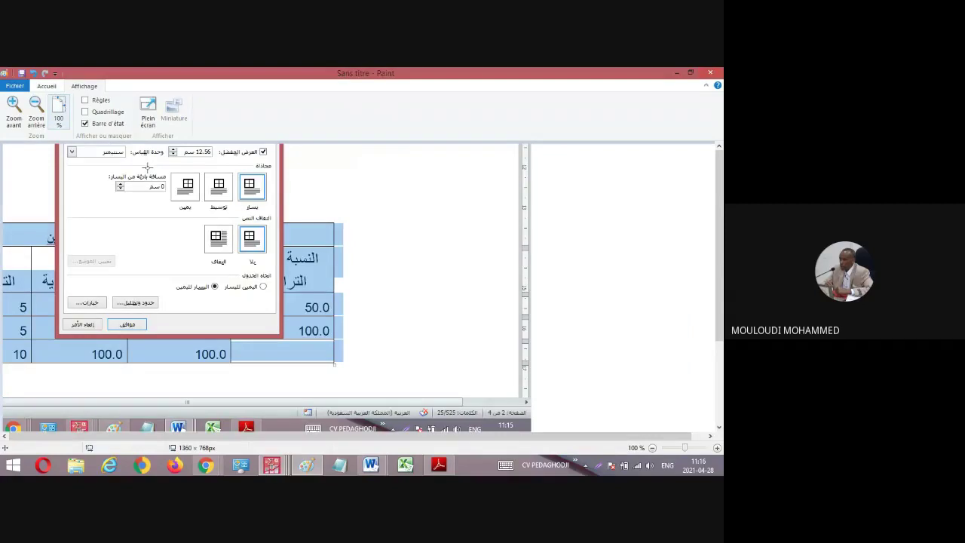
drag(120, 253, 82, 207)
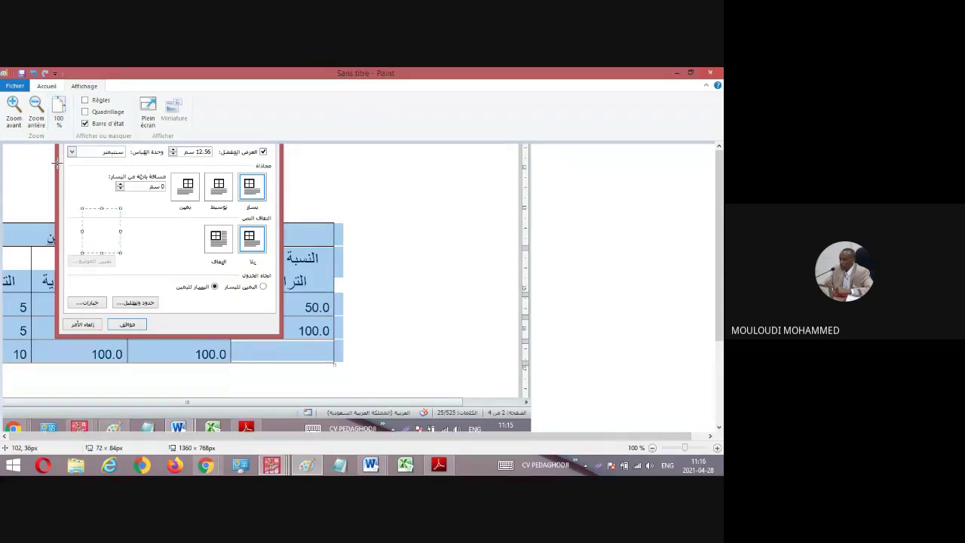
drag(56, 161, 58, 182)
click(14, 106)
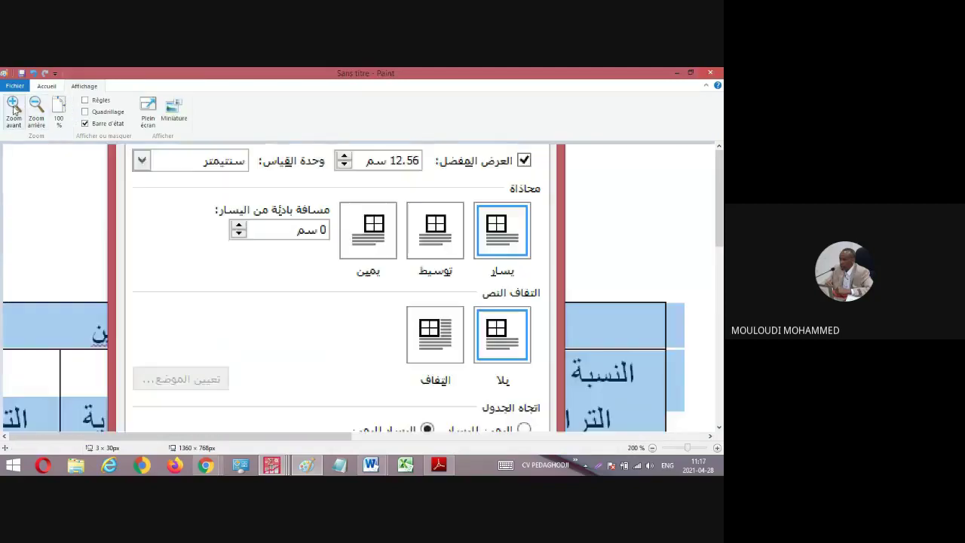
scroll(291, 220, down, 3)
scroll(428, 336, up, 1)
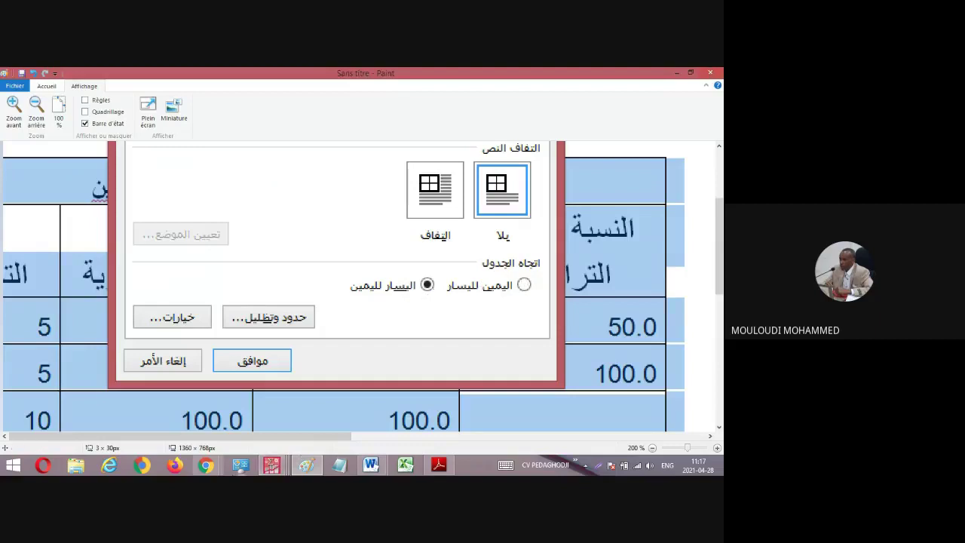
Switch back to the Word document and set the جنس المبحوثين table's direction to right-to-left (اليمين لليسار).
click(271, 466)
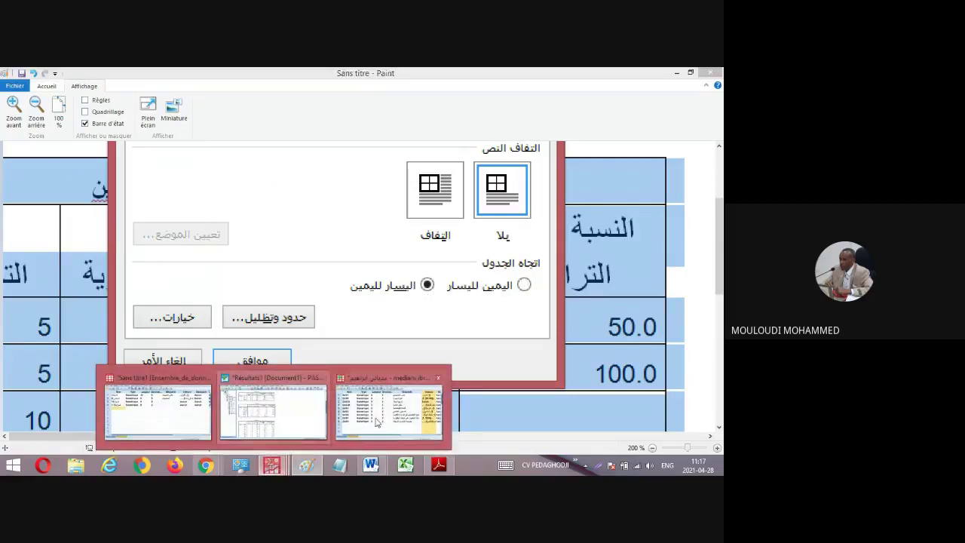
mouse_move(243, 417)
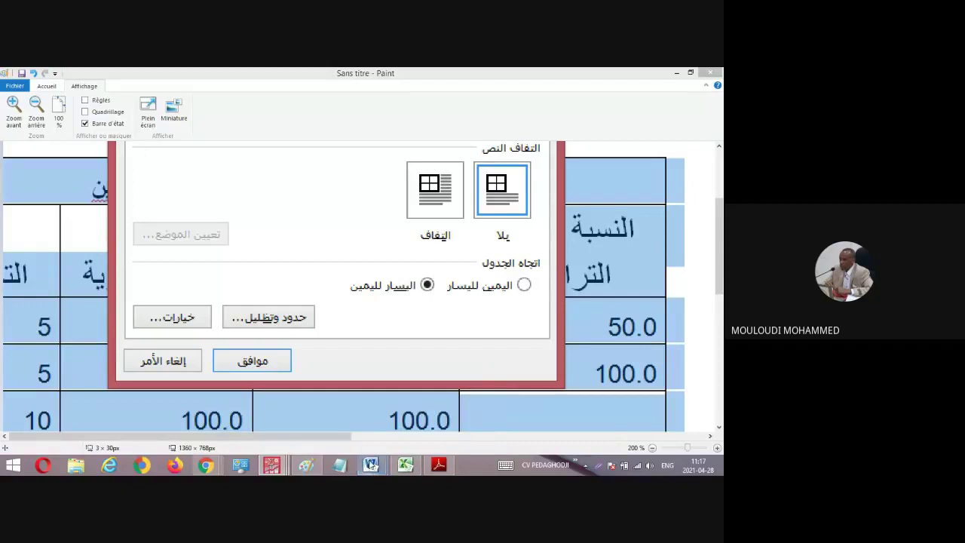
mouse_move(371, 470)
click(386, 413)
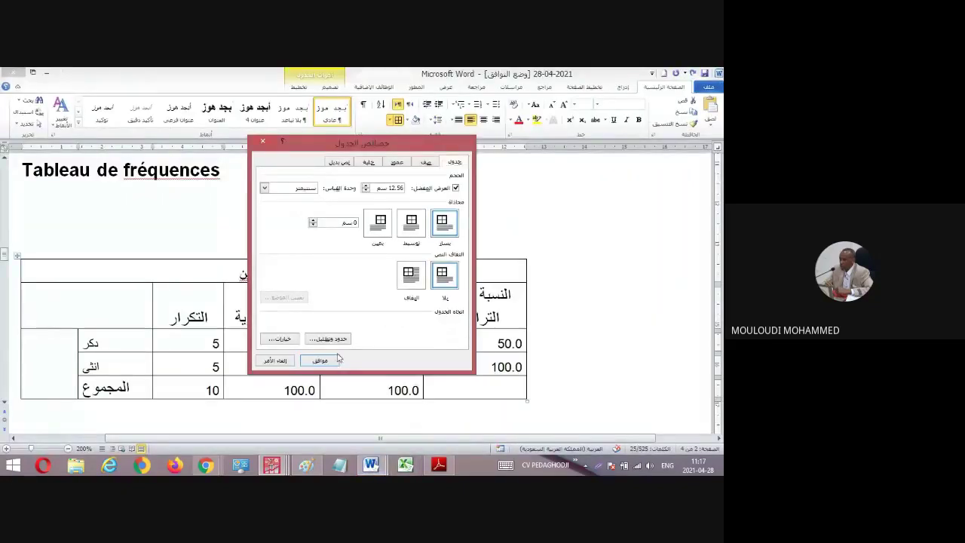
click(455, 323)
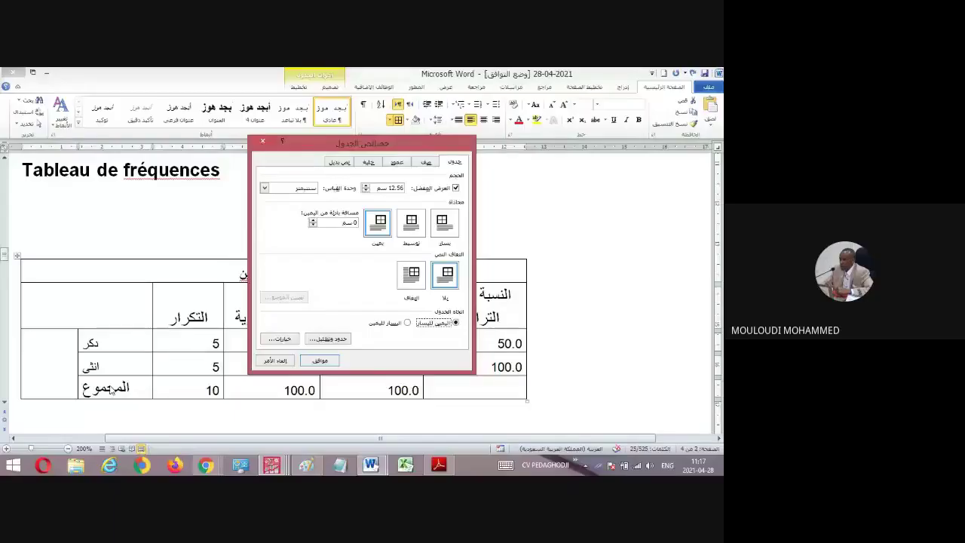
key(Return)
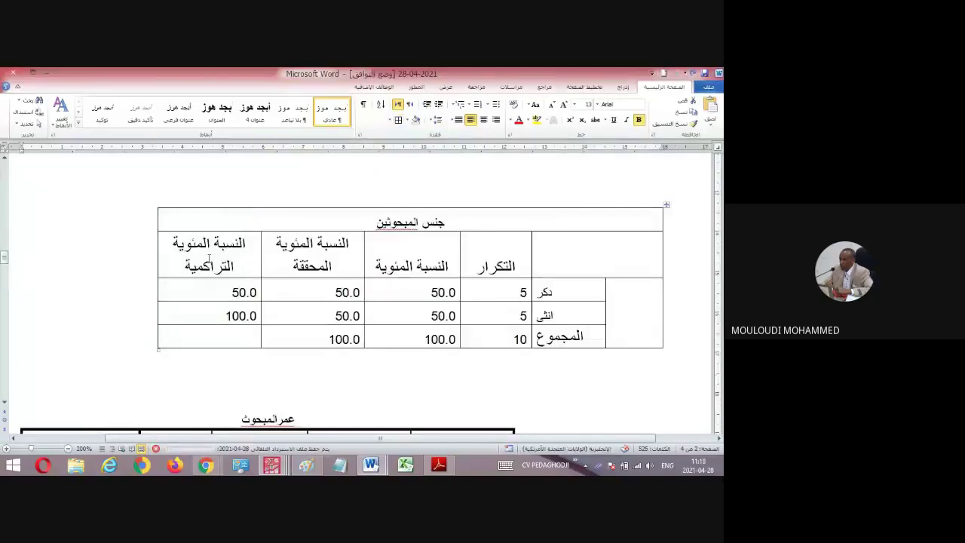
click(305, 245)
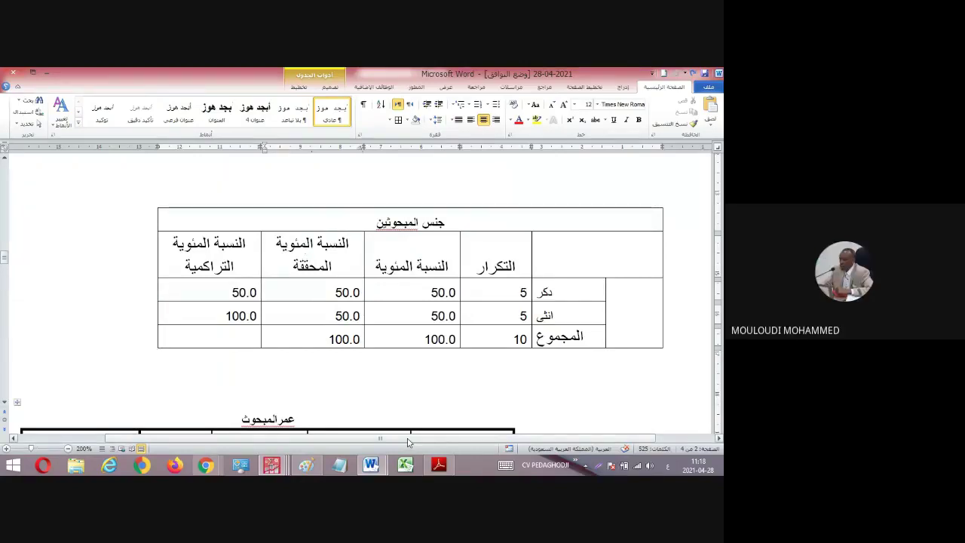
click(280, 468)
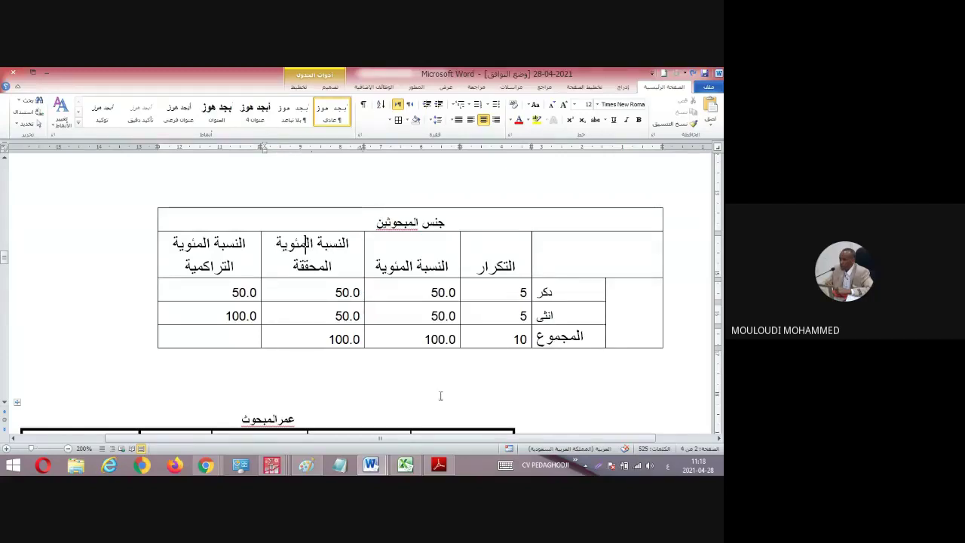
scroll(440, 394, down, 2)
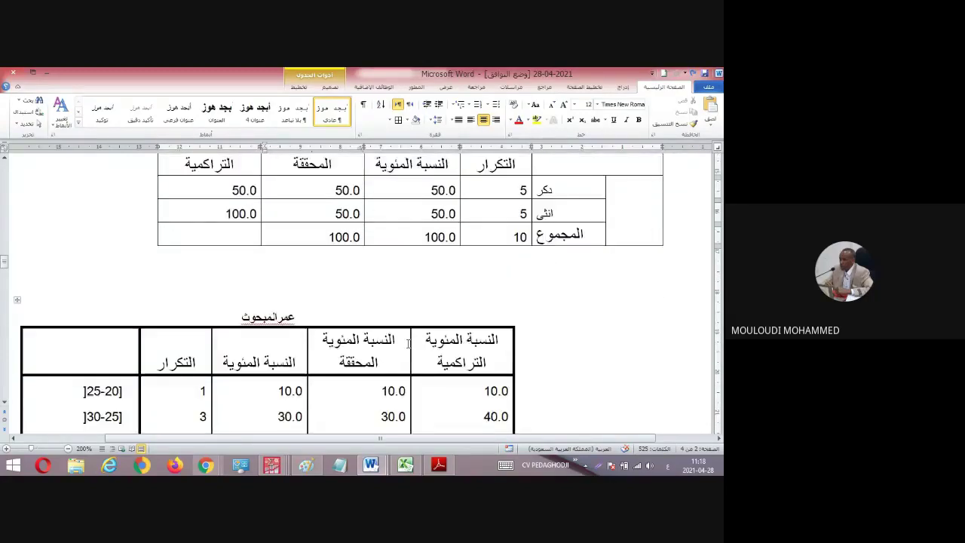
Switch to the PASW Statistics data editor and examine the descriptive statistics analyses on offer, including Tableaux croisés.
click(273, 466)
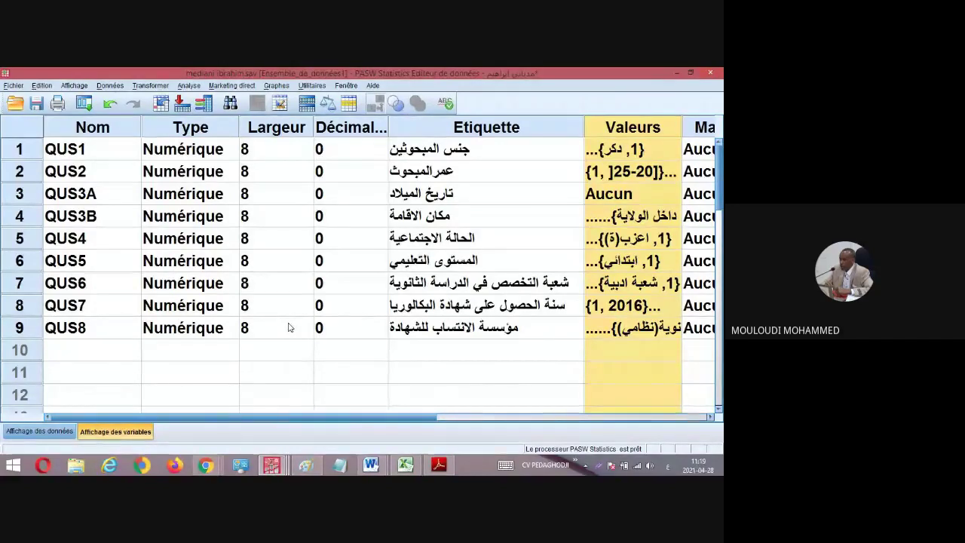
click(190, 86)
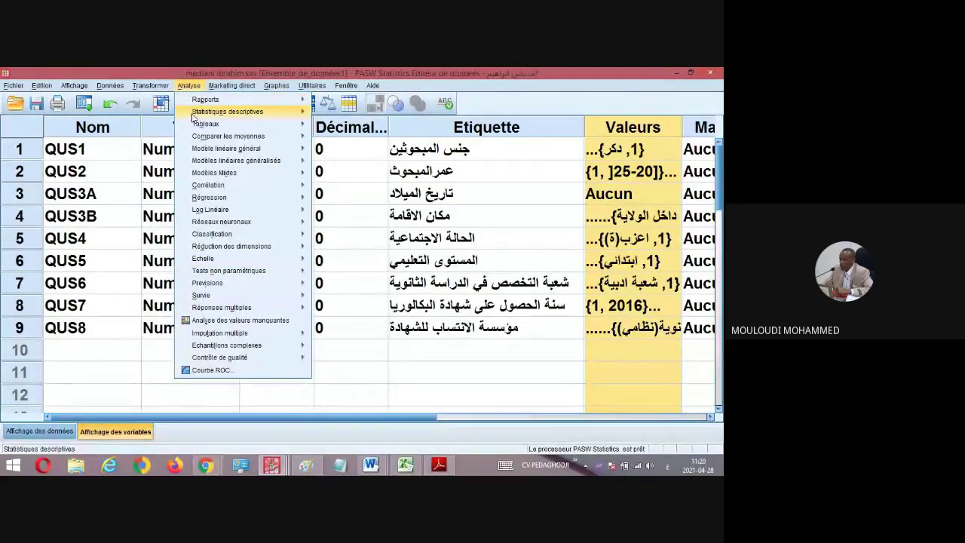
click(194, 116)
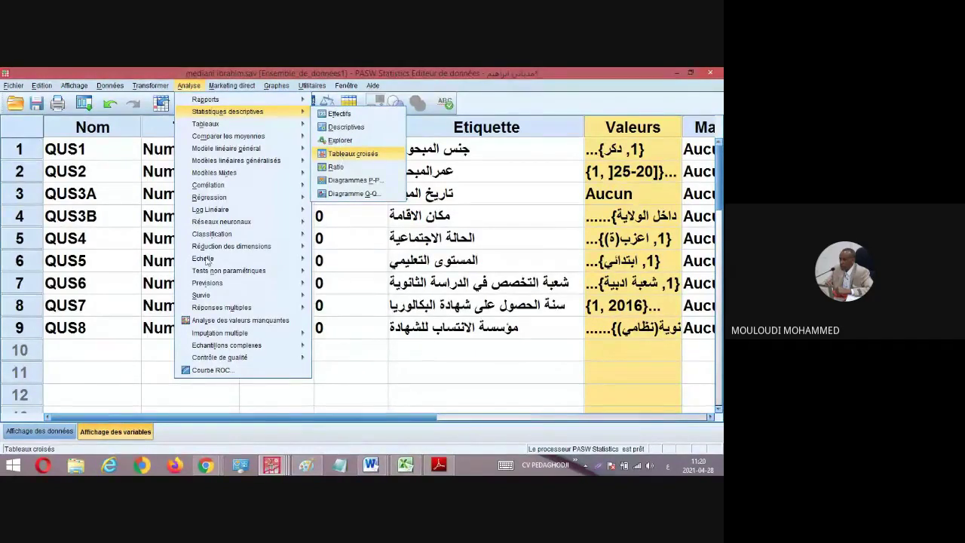
mouse_move(202, 295)
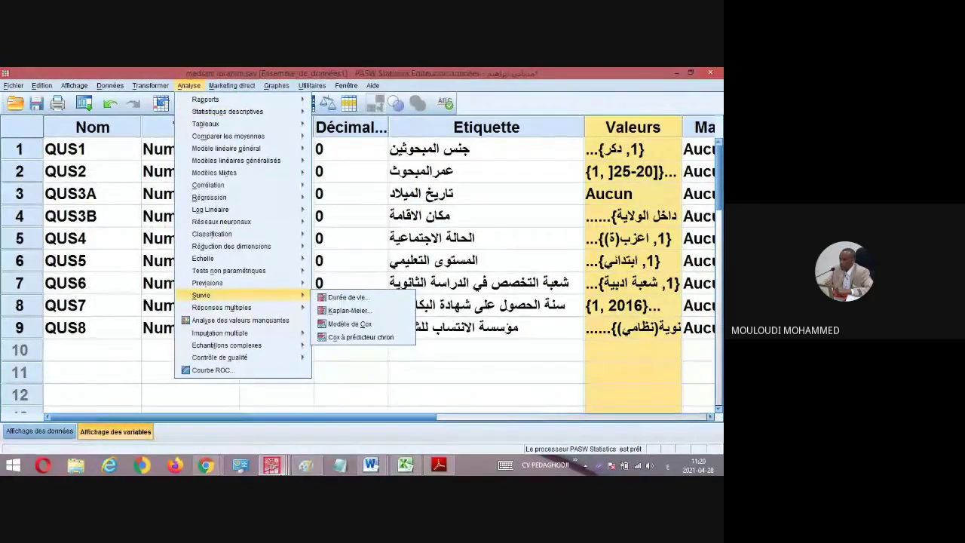
Switch to Paint, paste the capture of the descriptive statistics commands, and reposition it so the Tableaux croisés entry is fully in view.
click(308, 467)
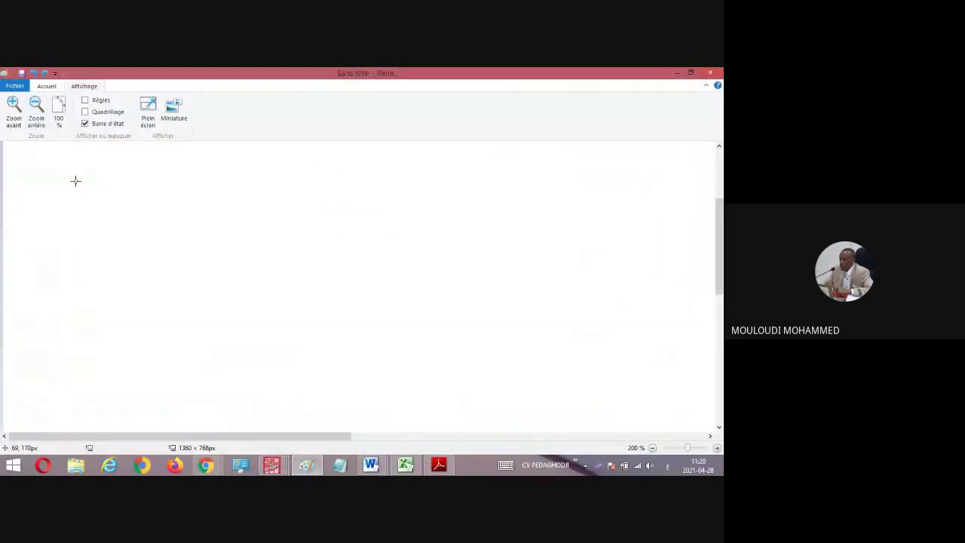
key(ctrl+v)
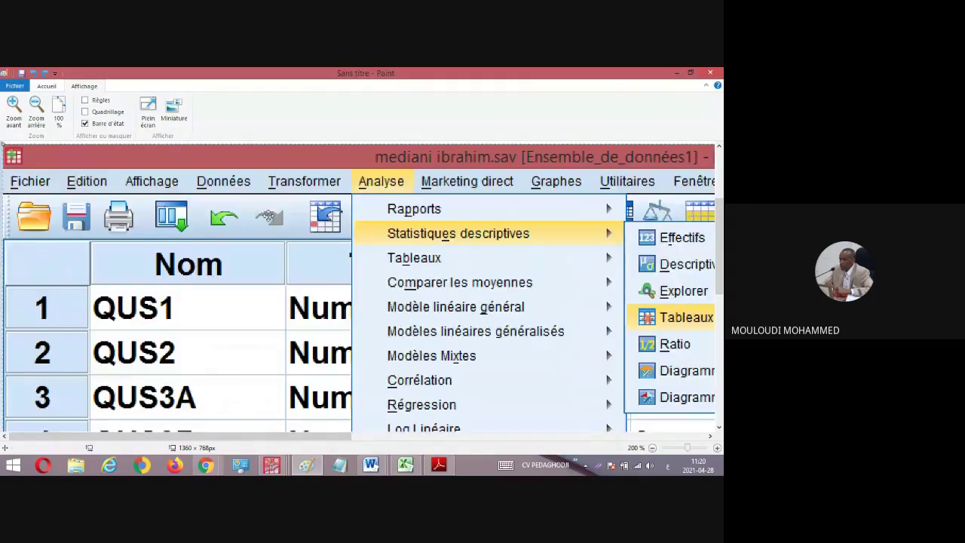
mouse_move(383, 156)
mouse_down()
mouse_move(323, 105)
mouse_move(321, 171)
mouse_move(138, 212)
mouse_up()
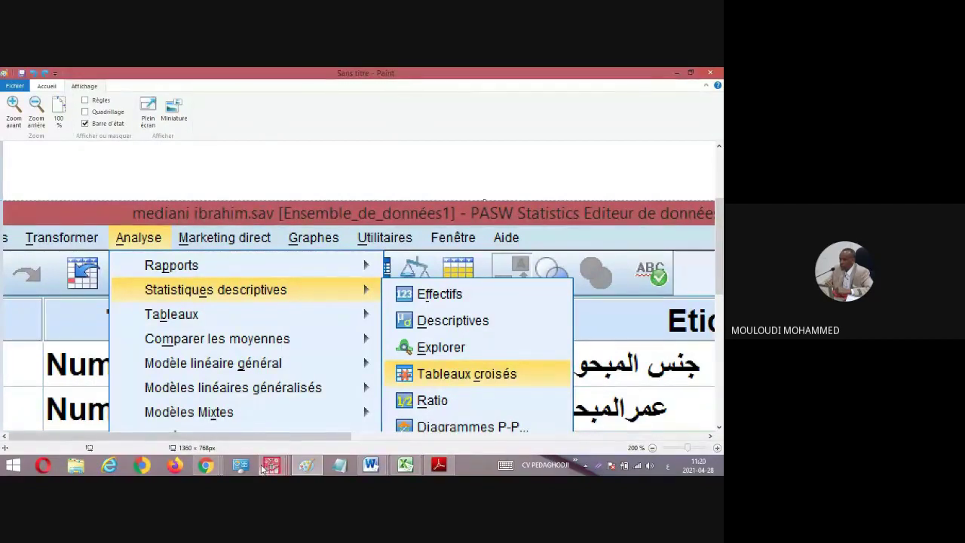
Switch back to the PASW data editor with the QUS1 to QUS8 variables and open the Tableaux croisés dialog.
mouse_move(273, 468)
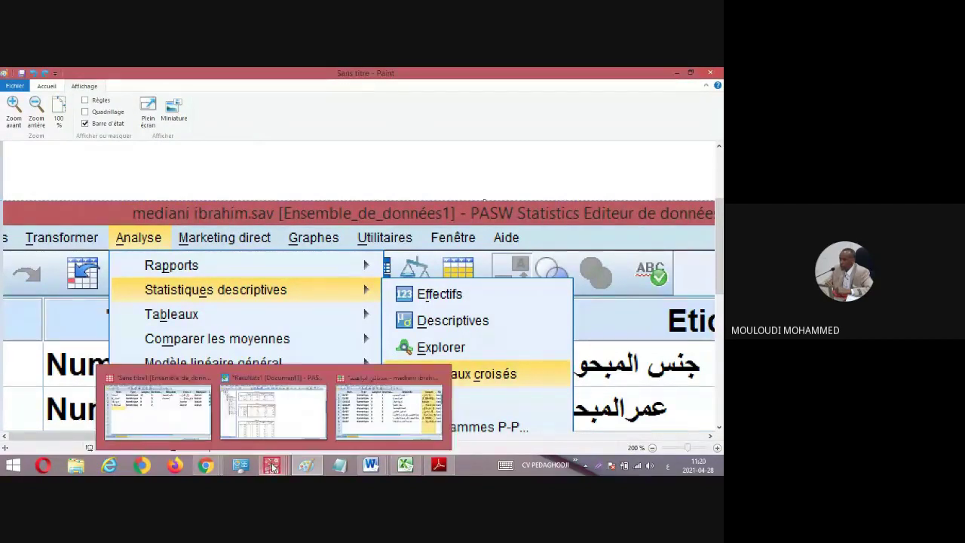
mouse_move(278, 422)
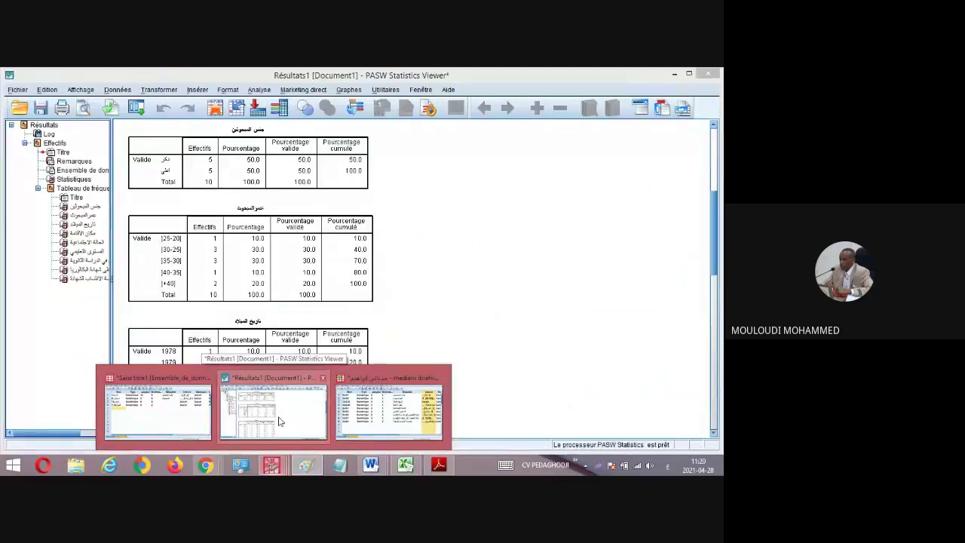
mouse_move(373, 366)
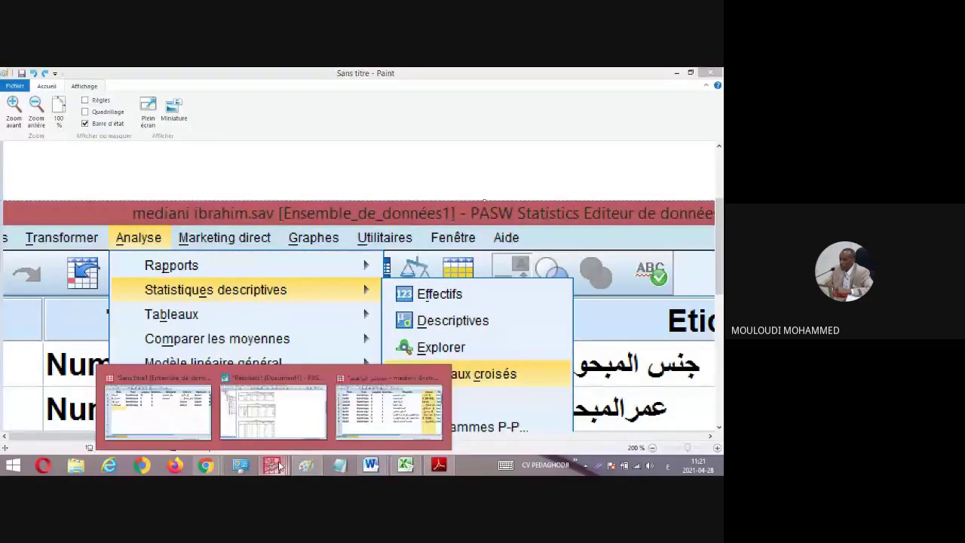
click(356, 418)
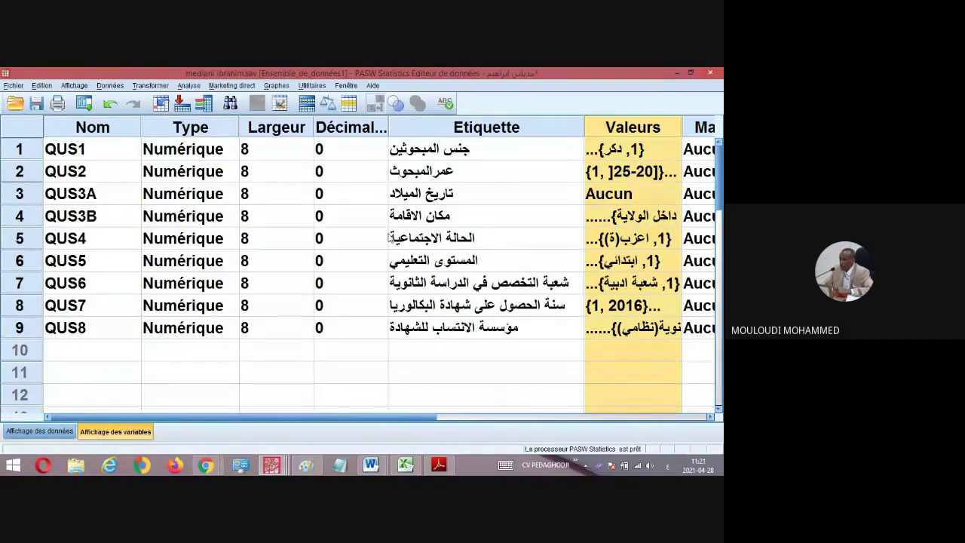
click(188, 86)
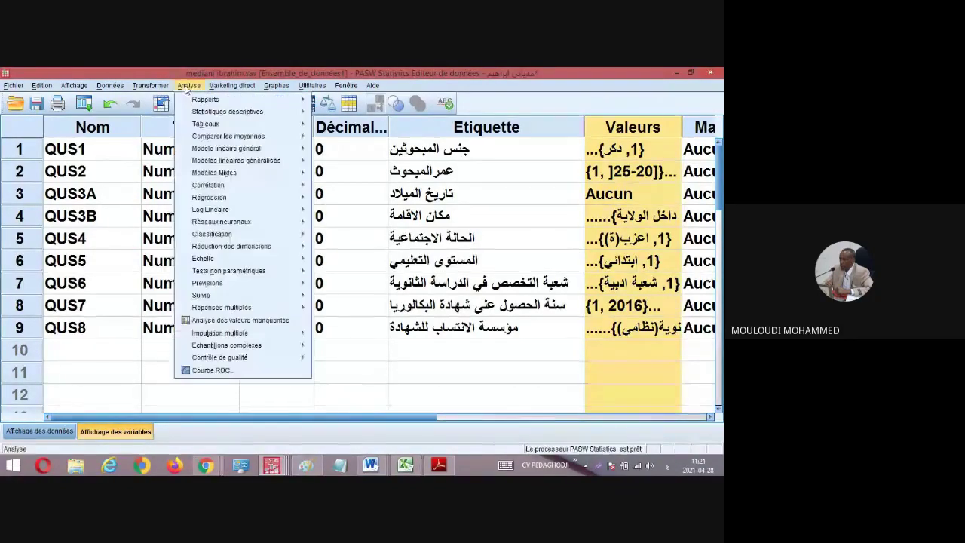
mouse_move(202, 116)
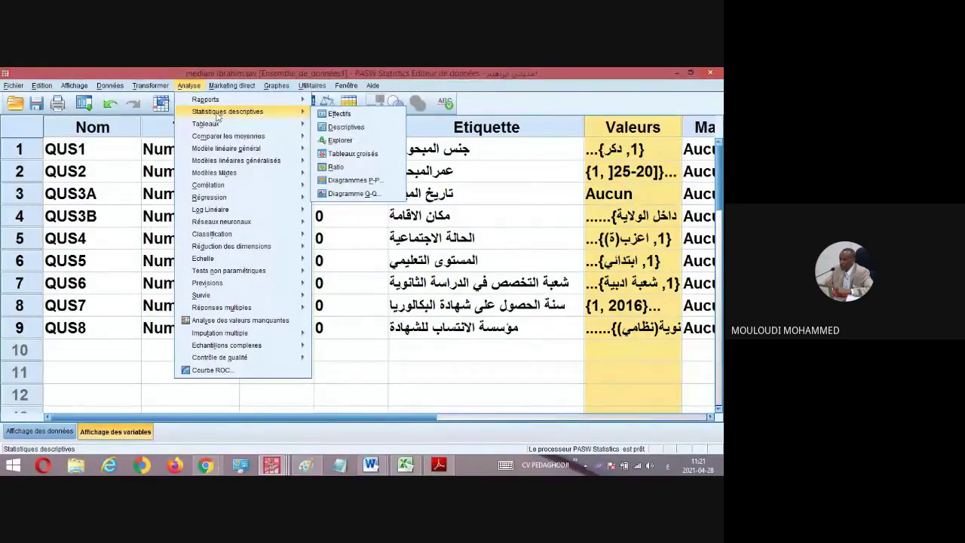
click(348, 154)
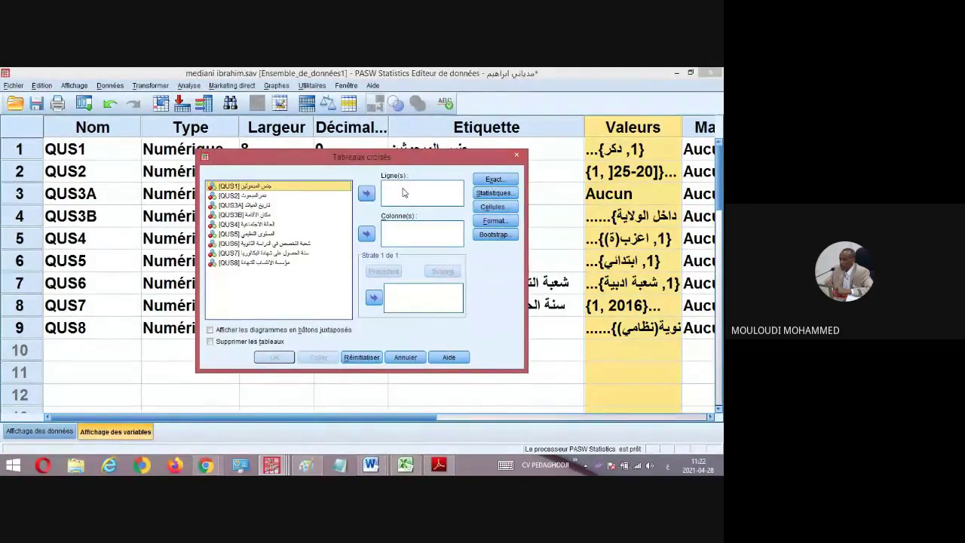
Assign QUS1 (جنس المبحوثين) to the crosstab's rows and QUS6 (شعبة التخصص في الدراسة الثانوية) to its columns, and view the statistics options without selecting any.
click(367, 195)
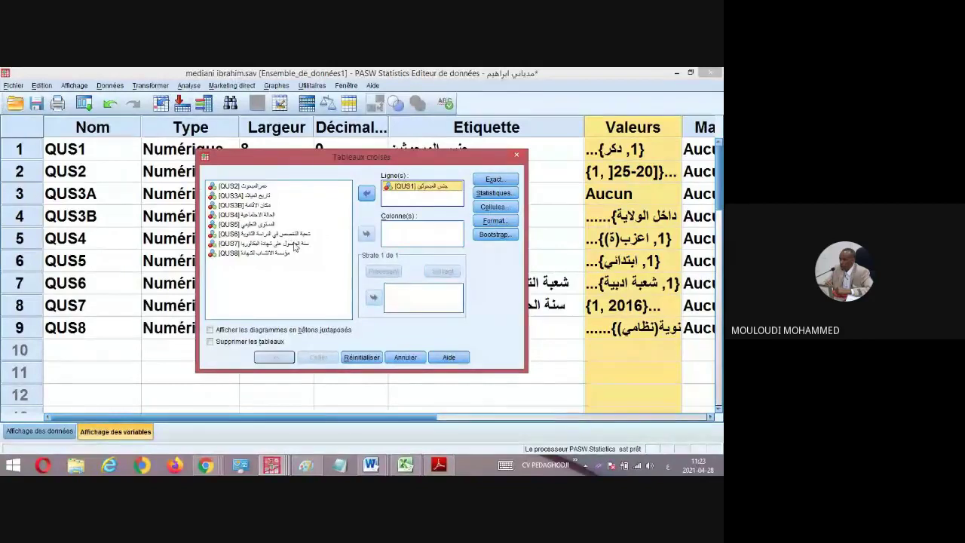
click(305, 243)
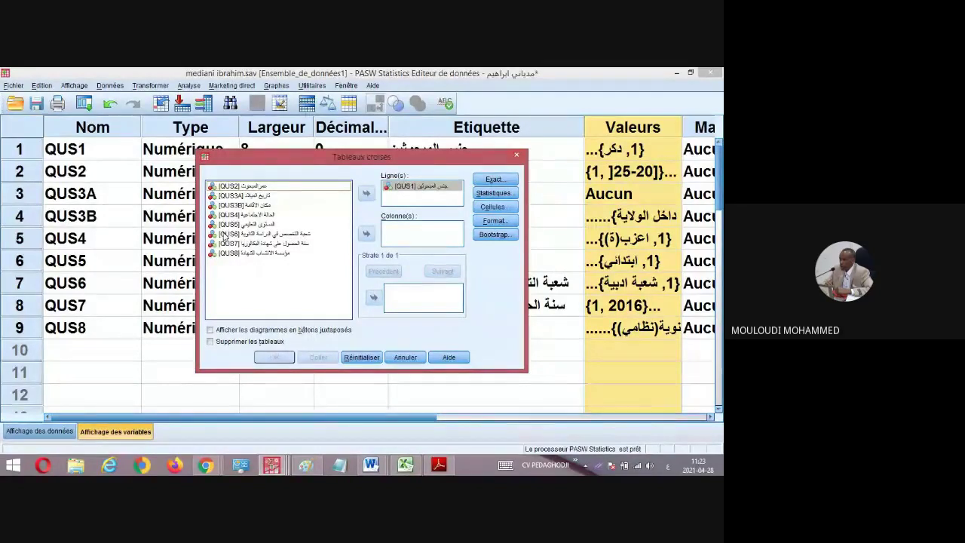
click(220, 234)
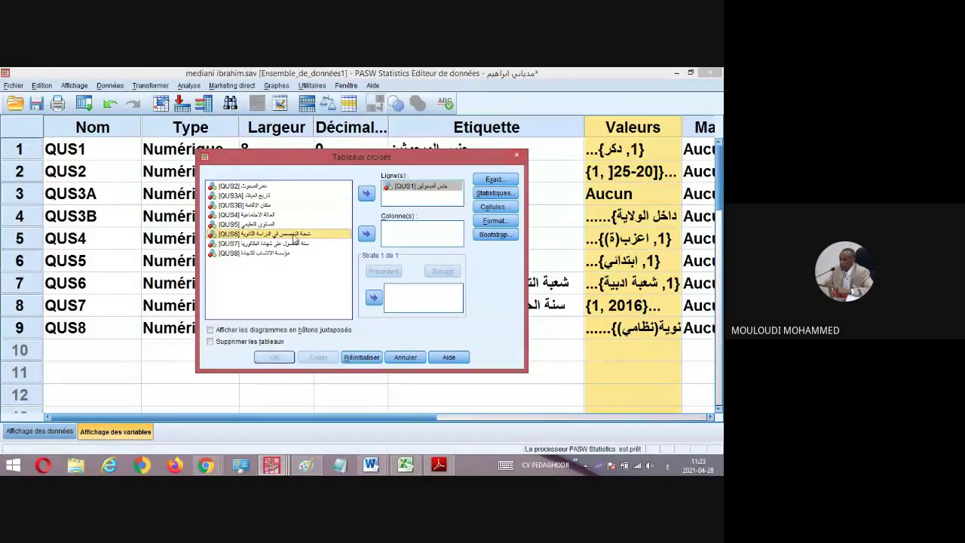
click(365, 235)
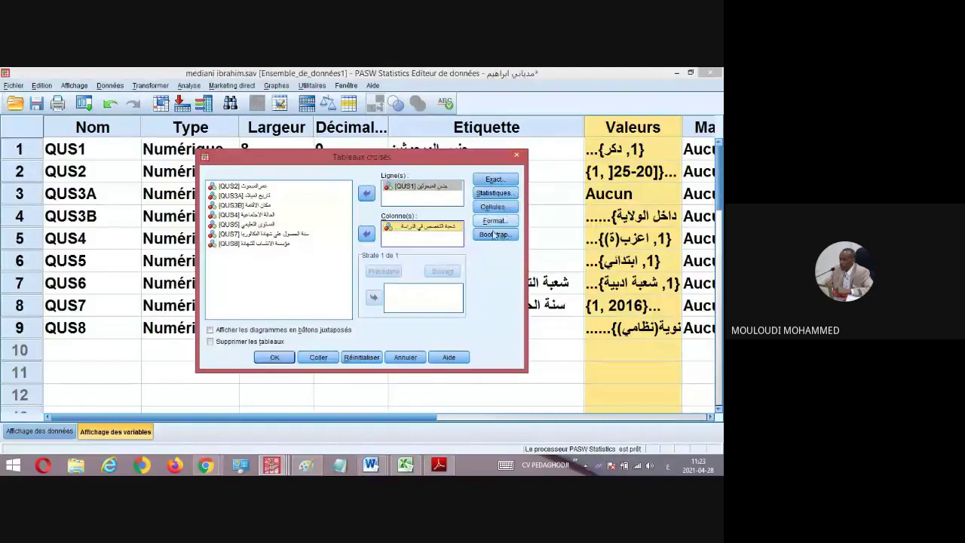
click(493, 194)
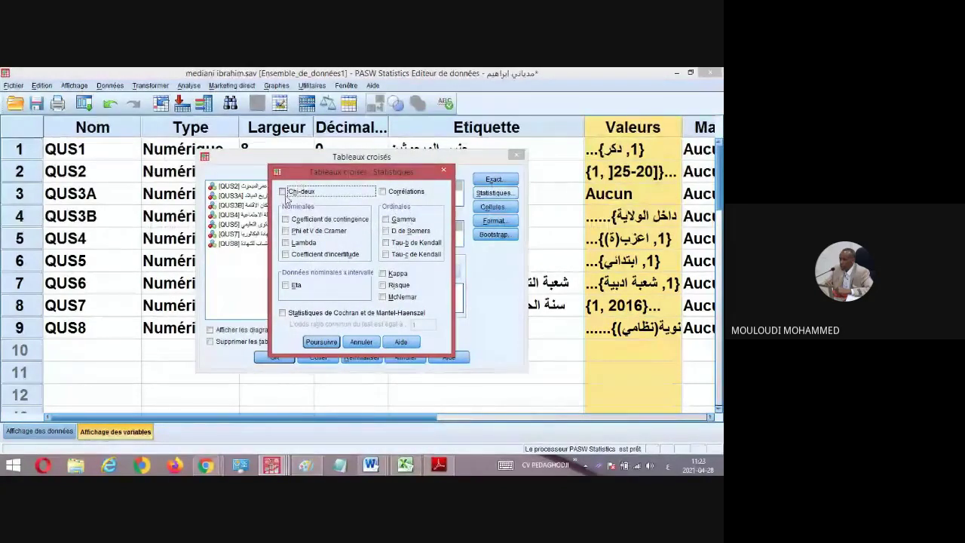
click(359, 341)
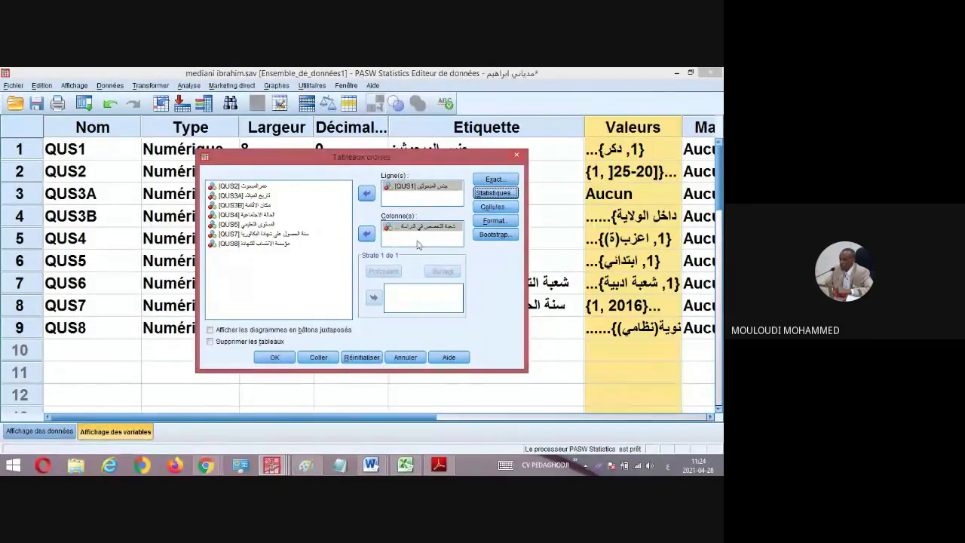
Add Total percentages to the crosstab's cell display alongside the observed counts, and run the crosstab.
click(493, 207)
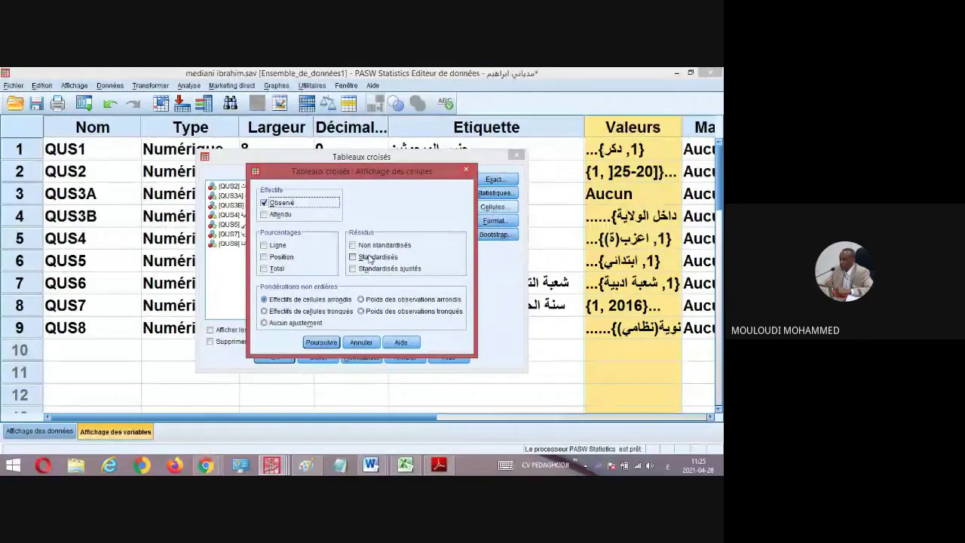
click(265, 270)
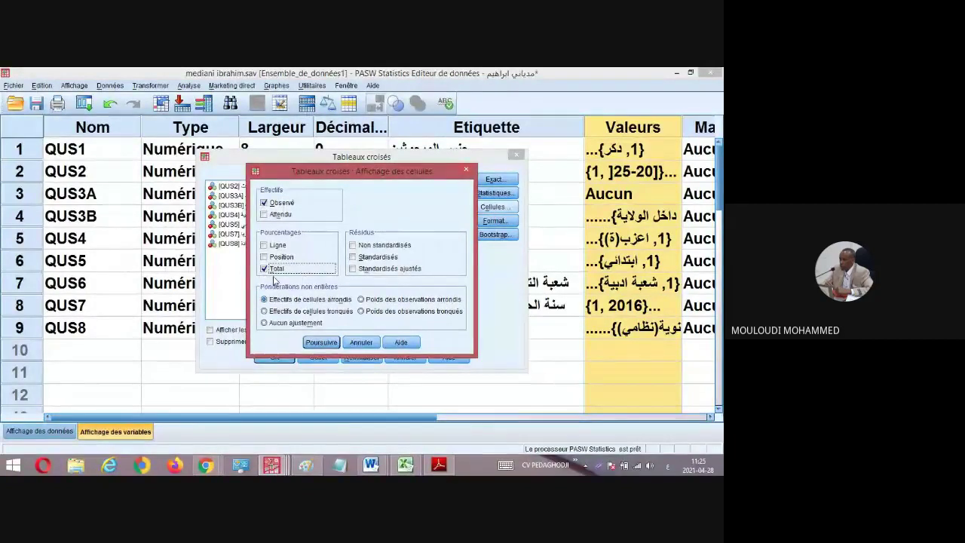
click(322, 343)
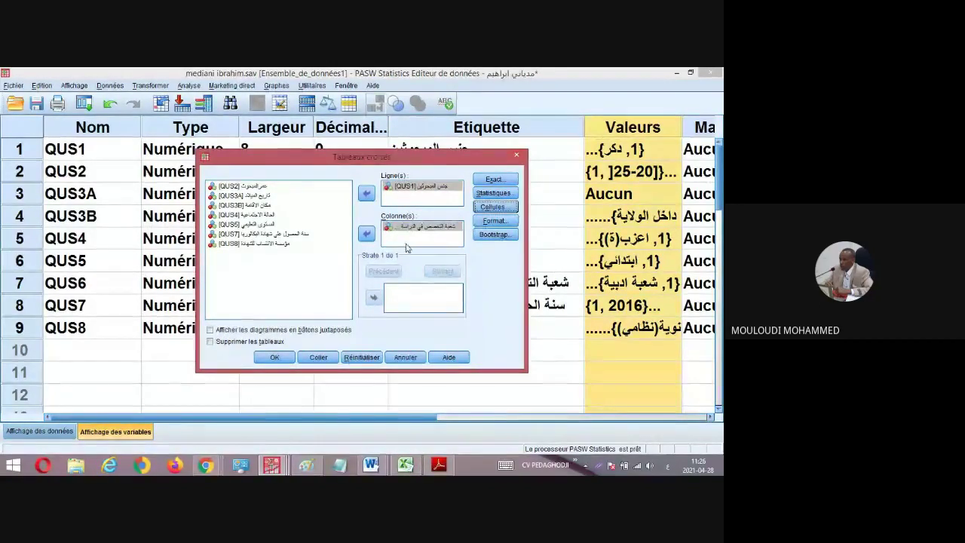
click(276, 359)
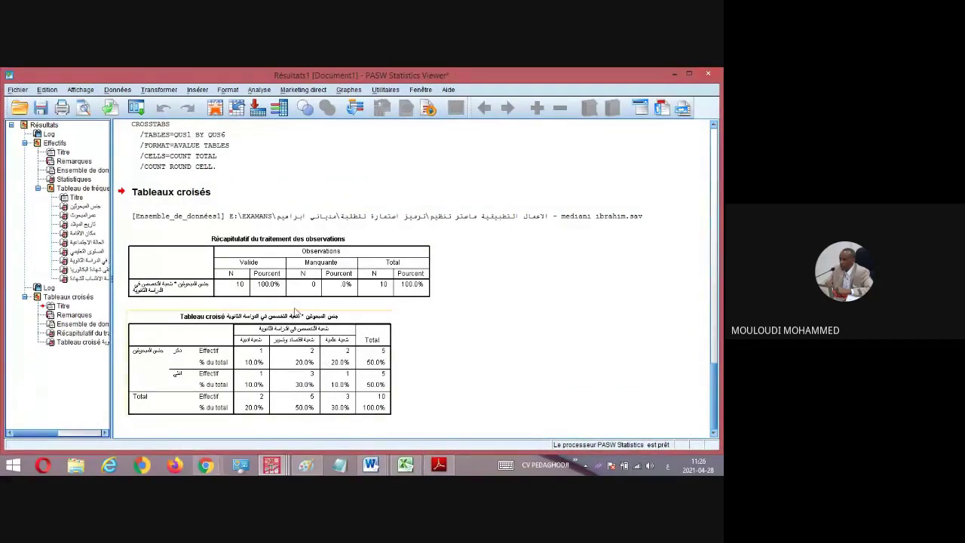
Export all the output in Word/RTF format as 28-04-2021-1.doc in the CV PEDAGHODJI folder on drive E.
click(22, 91)
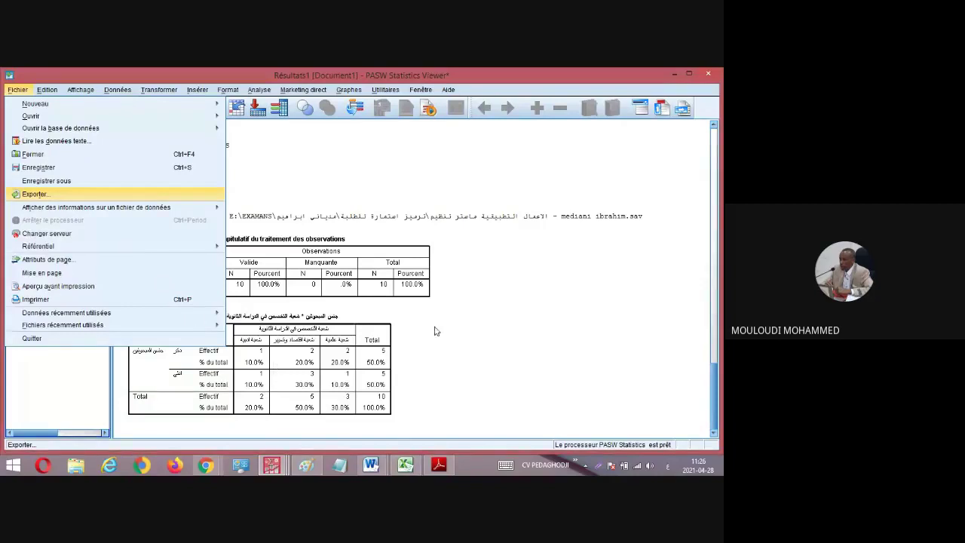
key(Return)
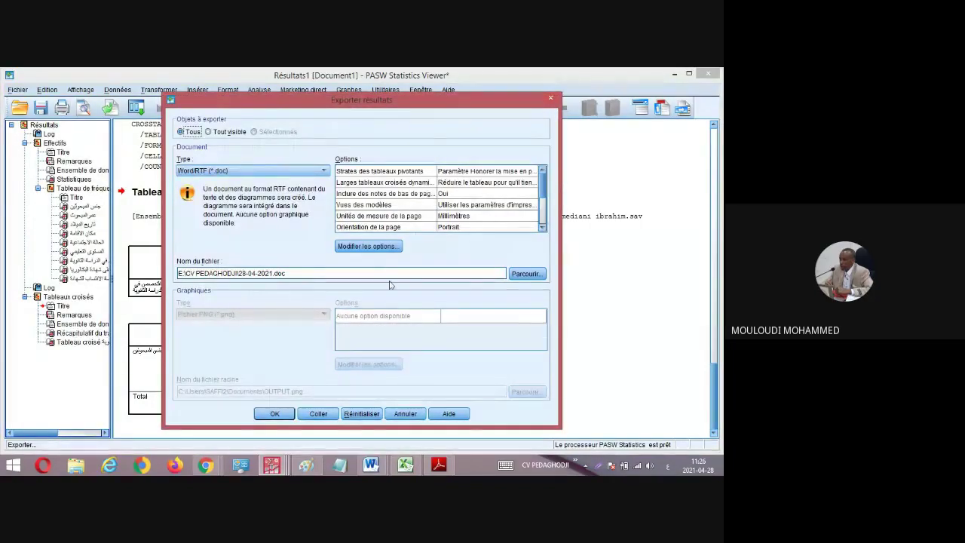
click(272, 273)
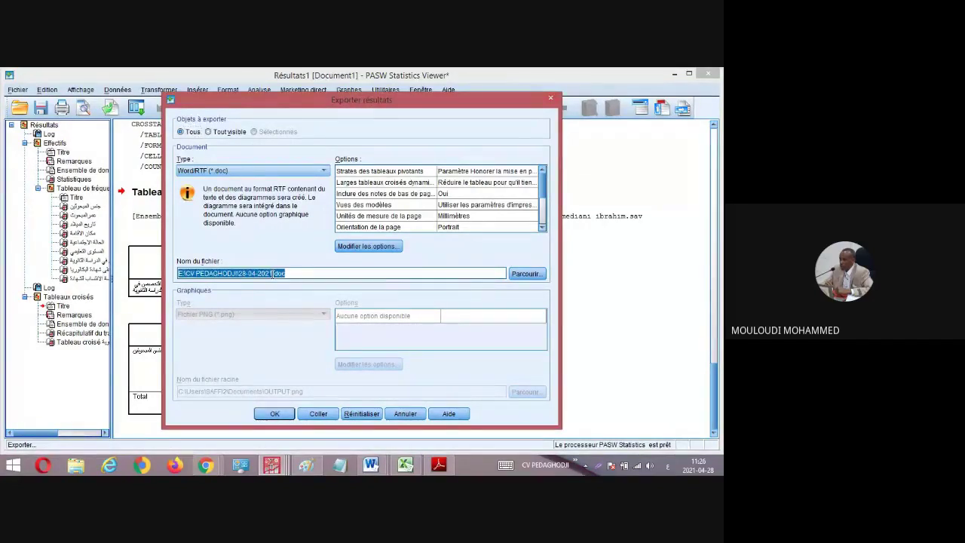
click(272, 274)
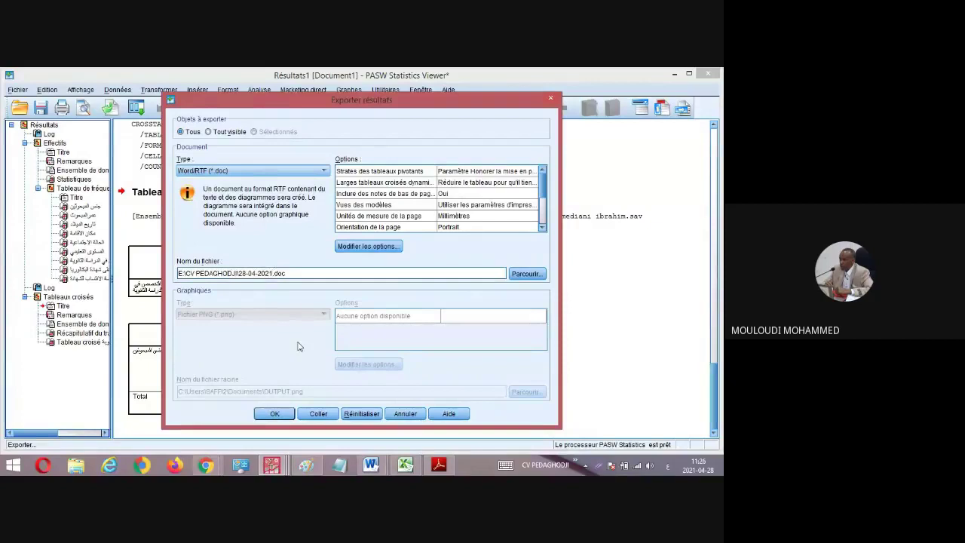
text(-1)
click(275, 415)
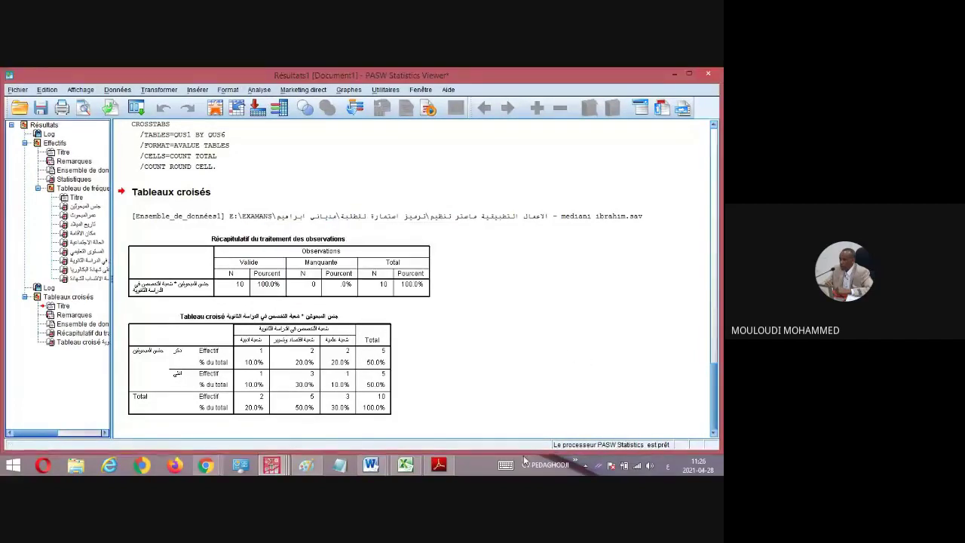
Open the exported 28-04-2021-1 document from the CV PEDAGHODJI folder and switch to Word's open 28-04-2021 document.
click(579, 463)
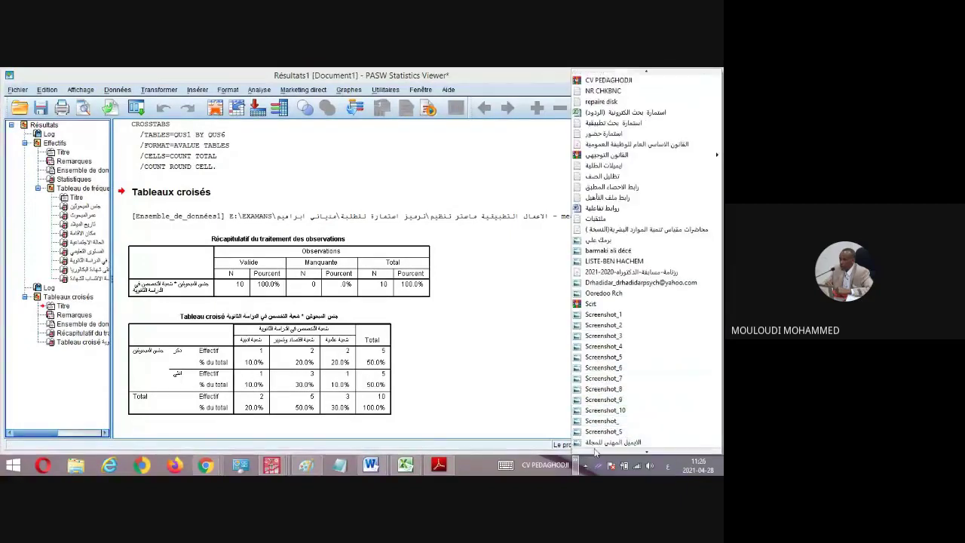
scroll(595, 444, down, 3)
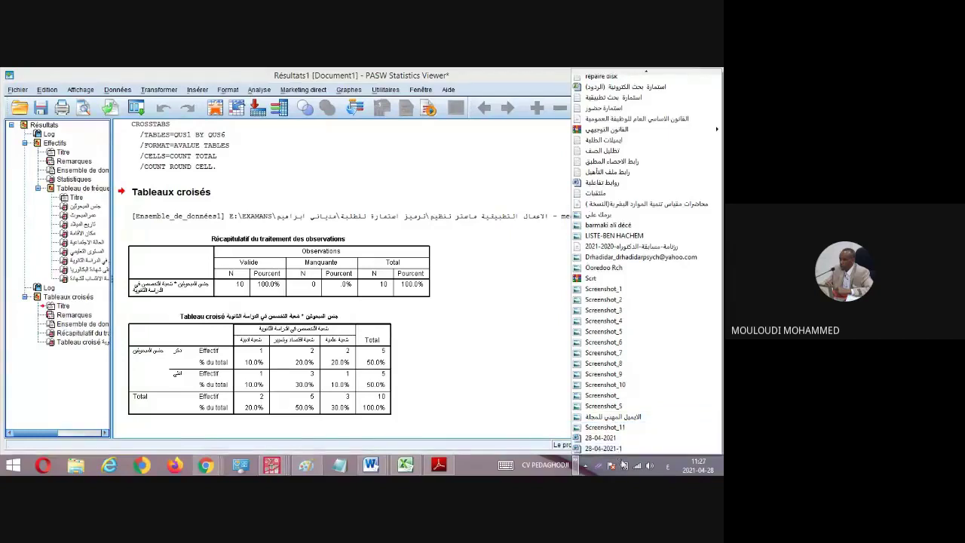
click(637, 450)
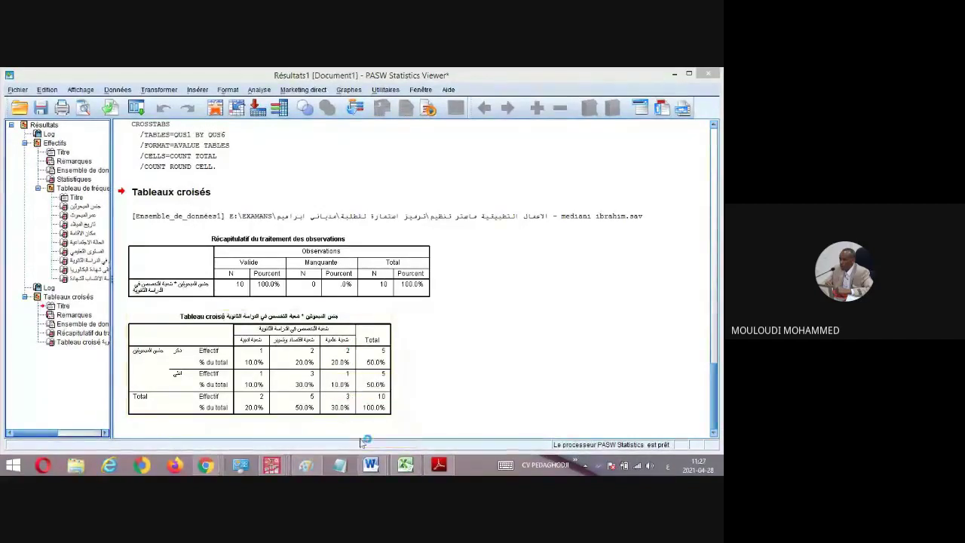
mouse_move(378, 467)
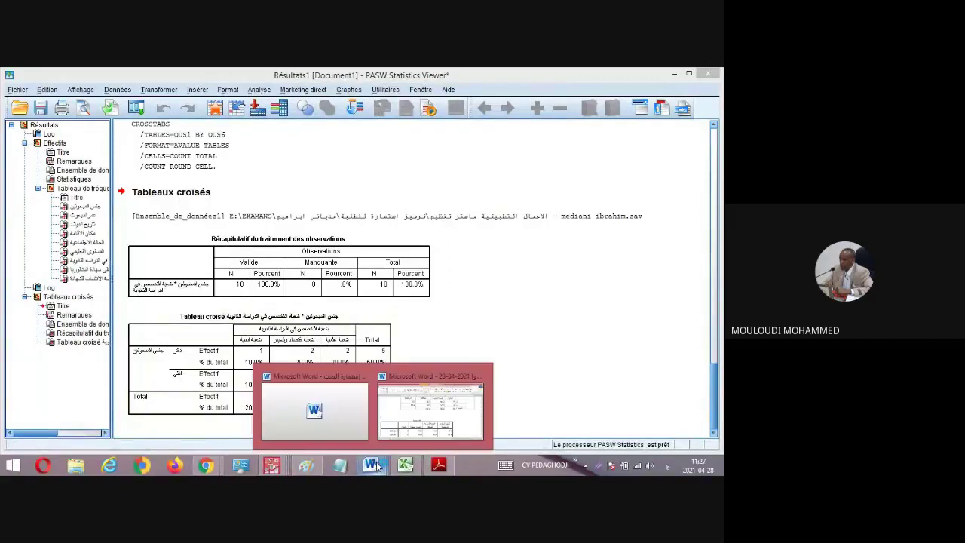
mouse_move(403, 426)
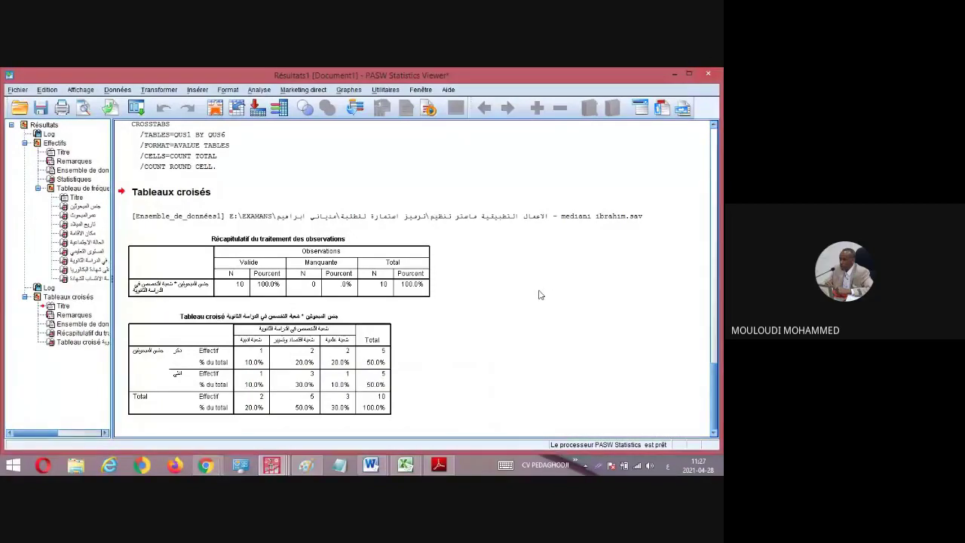
click(370, 465)
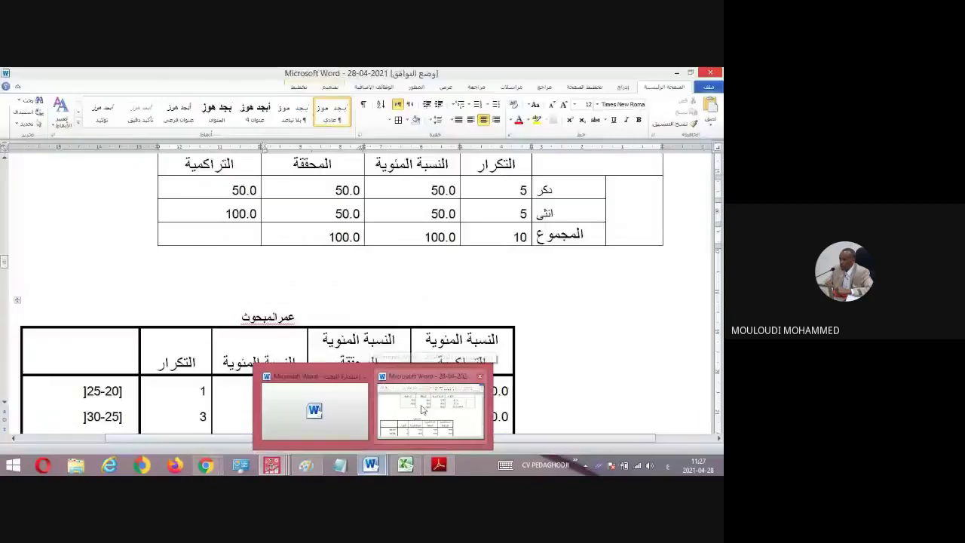
click(420, 415)
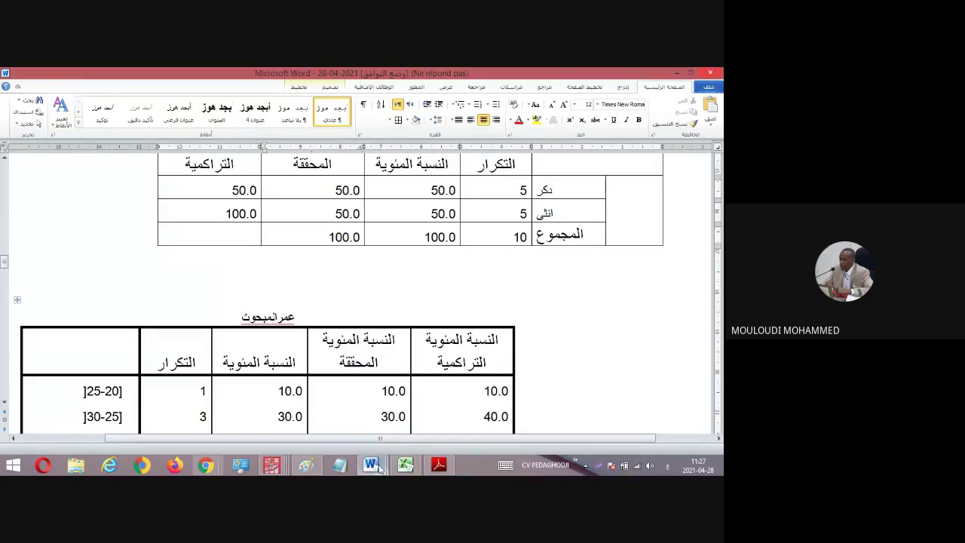
mouse_move(380, 467)
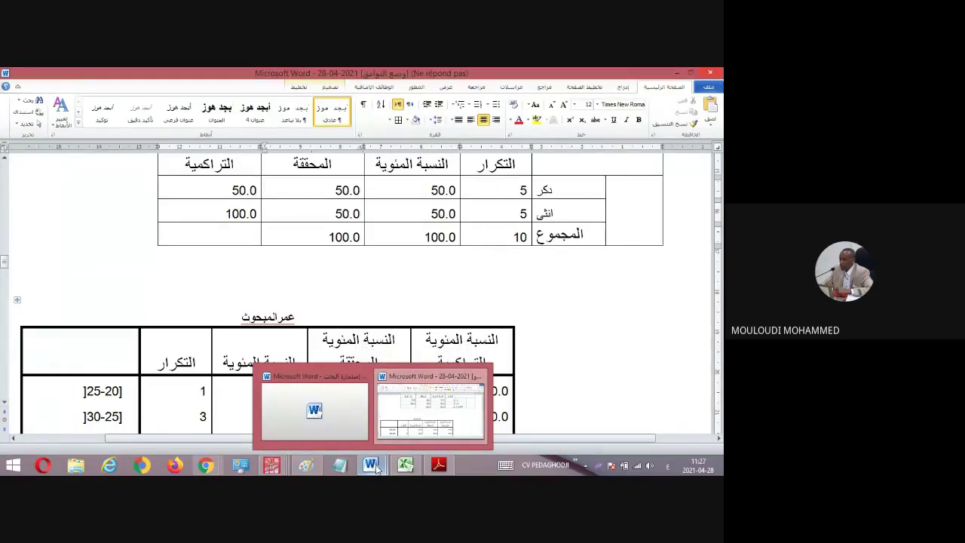
click(426, 423)
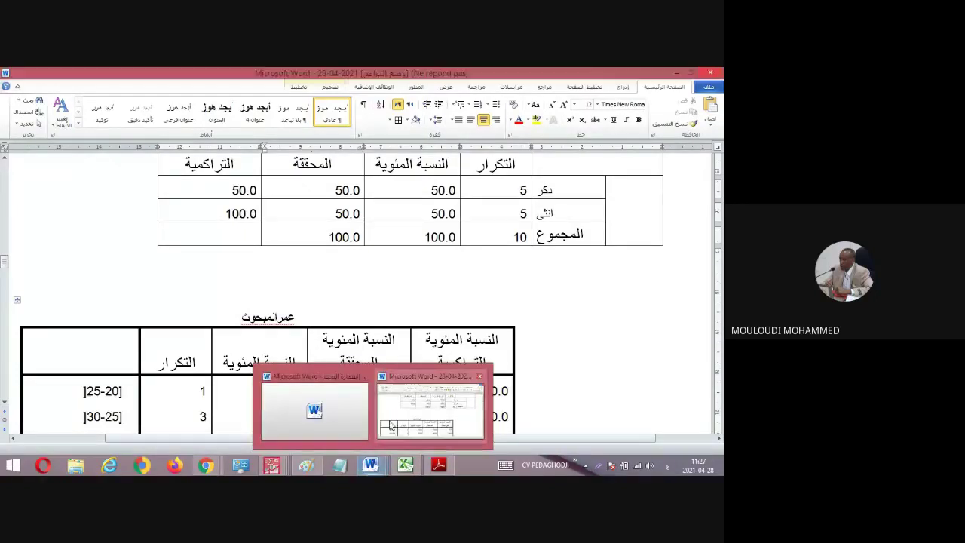
Try again to open the exported 28-04-2021-1 document, and close the older 28-04-2021 document in Word.
click(575, 463)
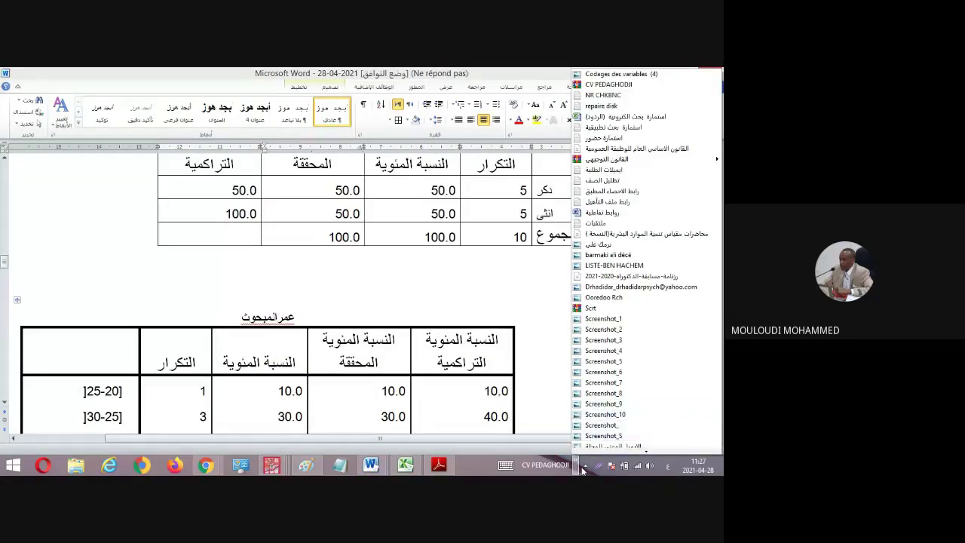
mouse_move(580, 456)
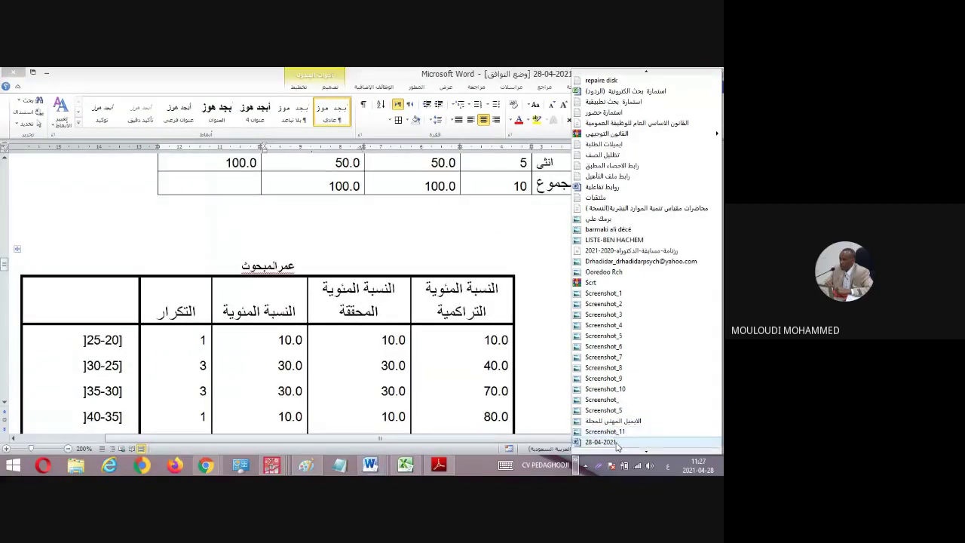
click(612, 446)
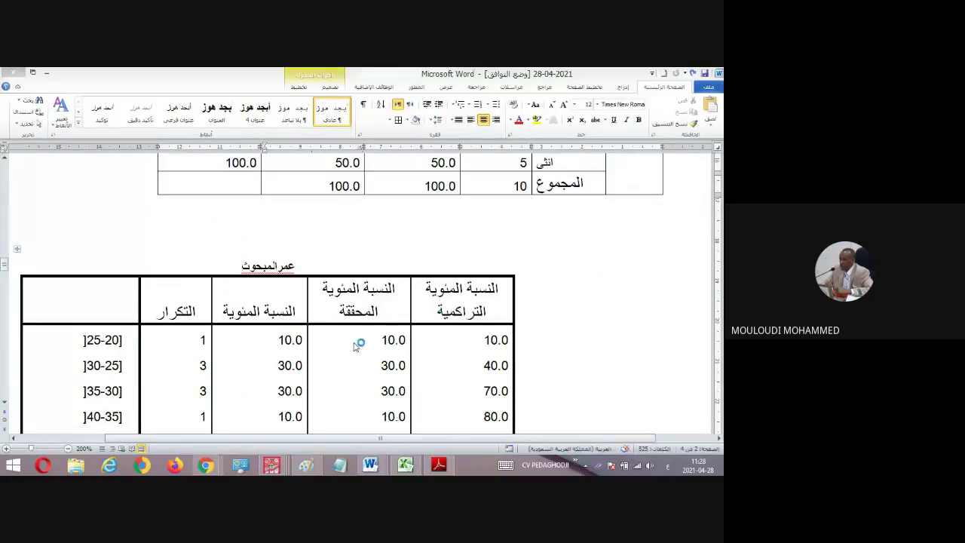
click(13, 71)
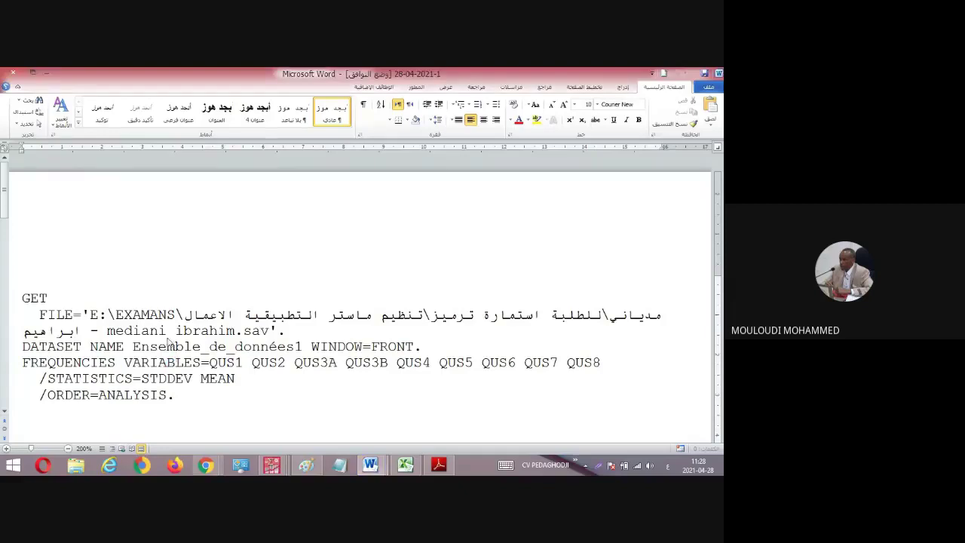
Examine the exported 28-04-2021-1 document from the GET syntax through the frequency tables down to the QUS1 by QUS6 crosstab.
key(shift+End)
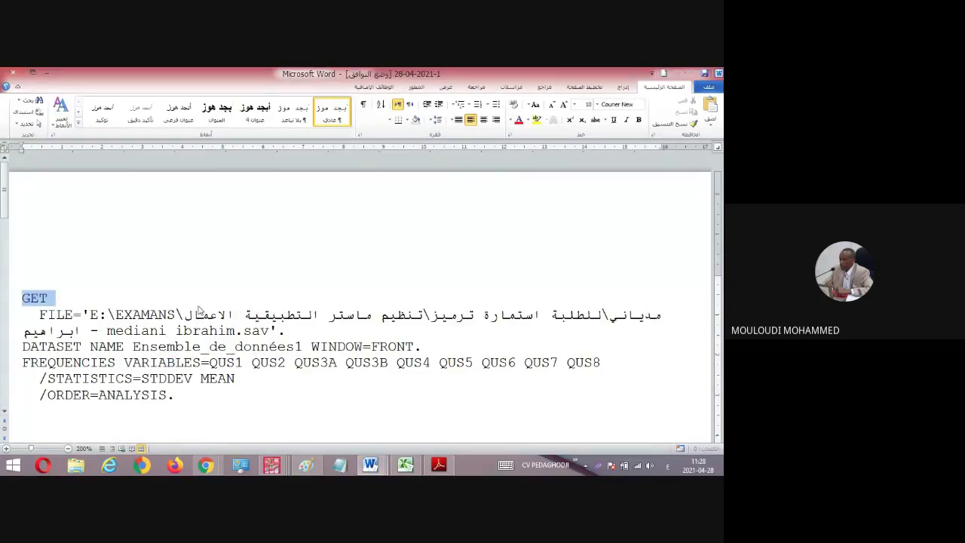
click(178, 347)
scroll(222, 385, down, 5)
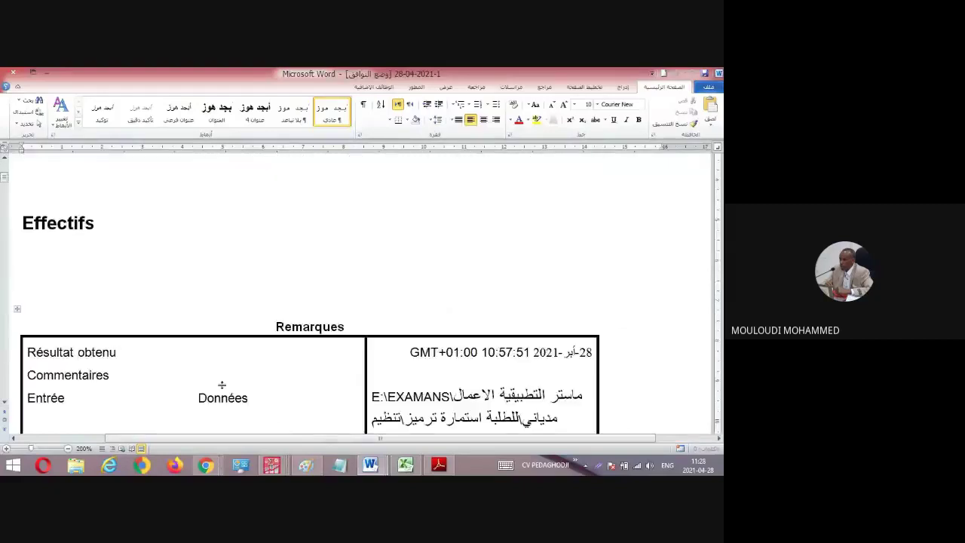
scroll(222, 385, down, 15)
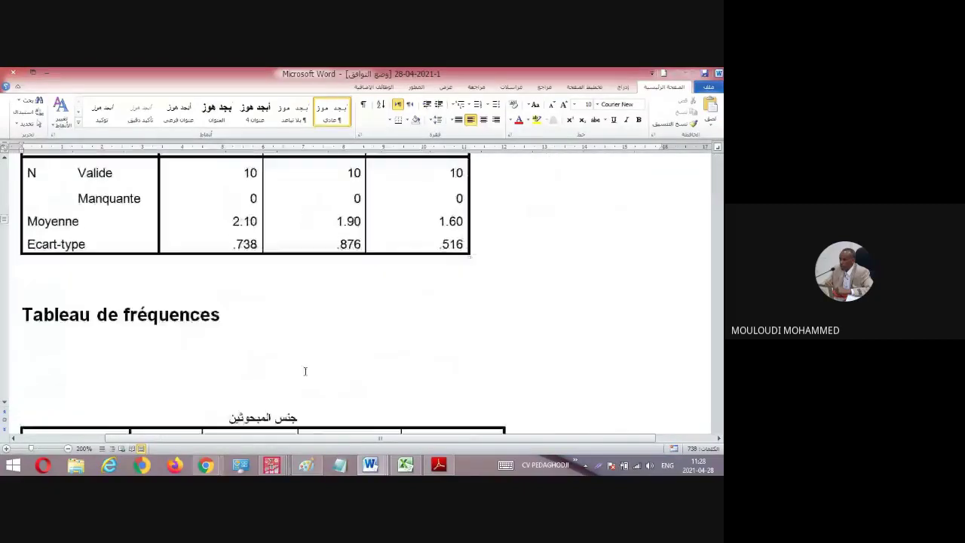
scroll(310, 367, down, 10)
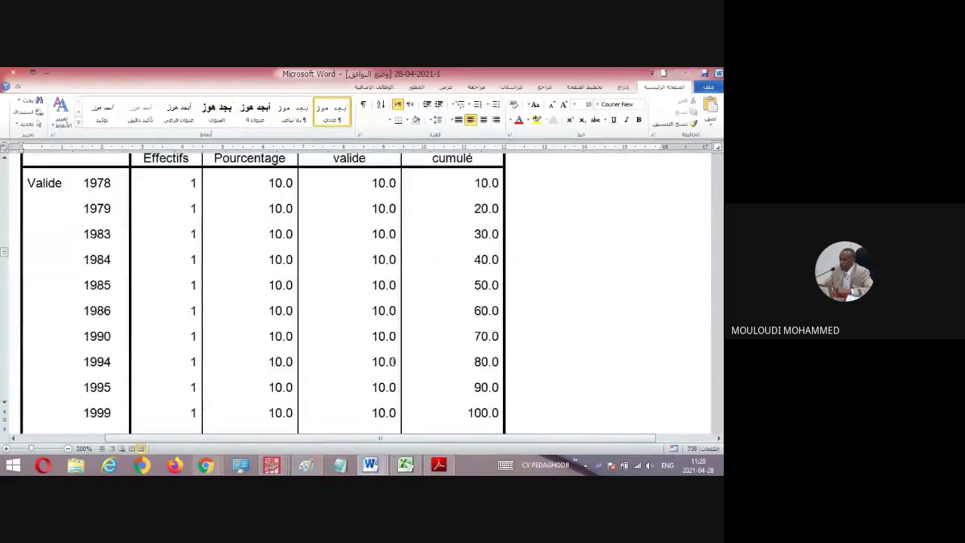
scroll(393, 362, down, 6)
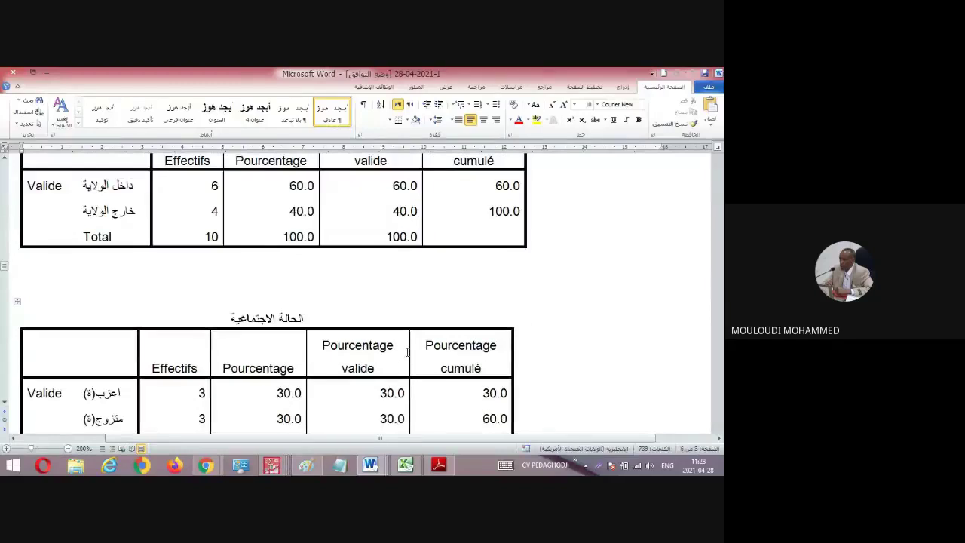
scroll(407, 351, down, 10)
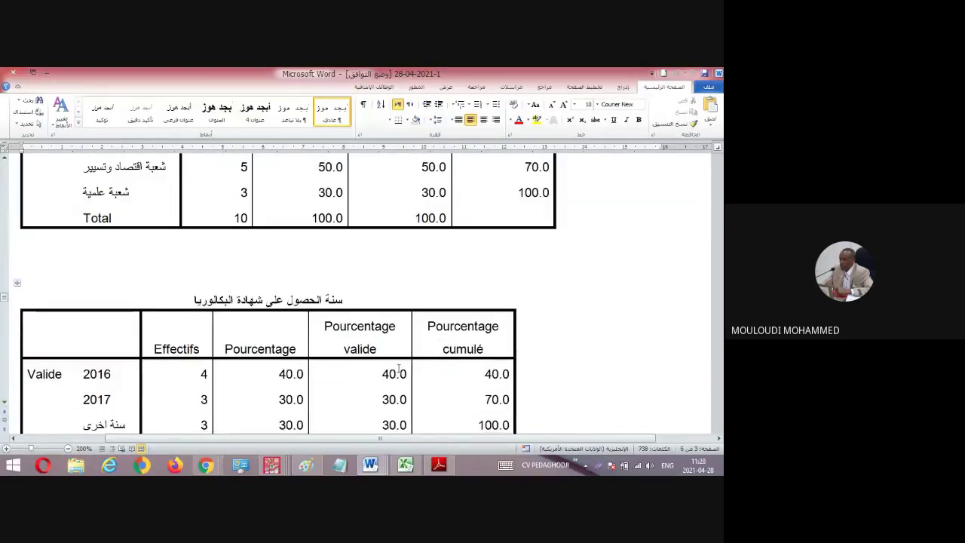
scroll(398, 364, up, 2)
scroll(399, 369, down, 8)
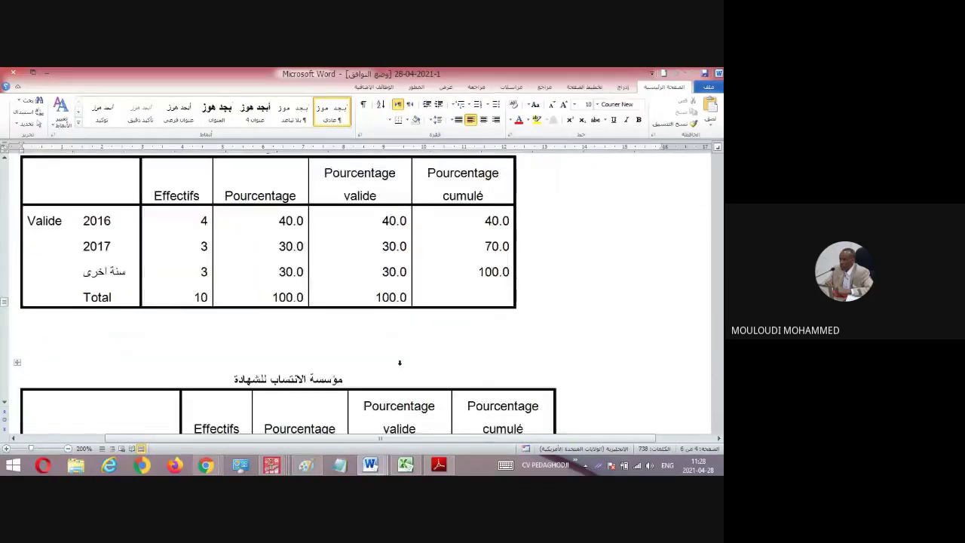
scroll(402, 374, down, 8)
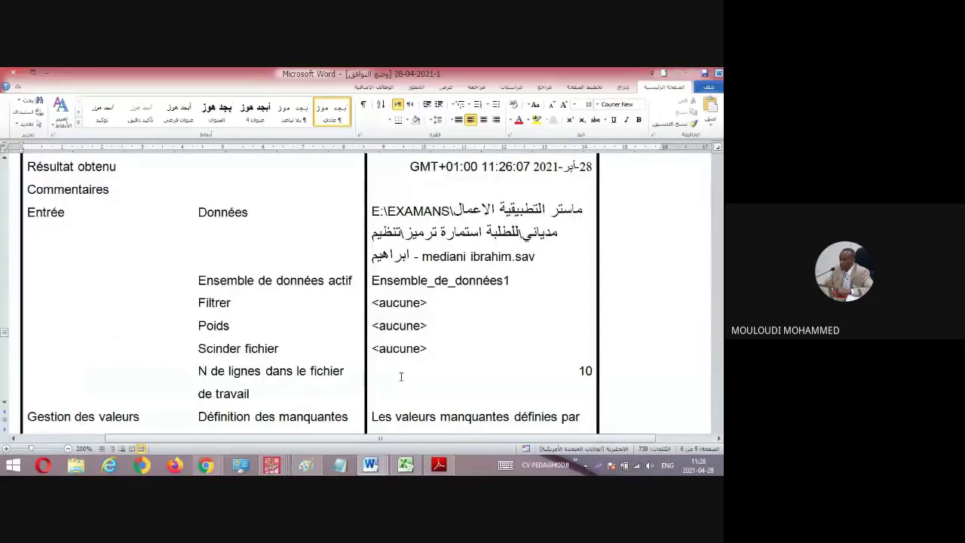
scroll(403, 381, down, 4)
scroll(404, 385, down, 15)
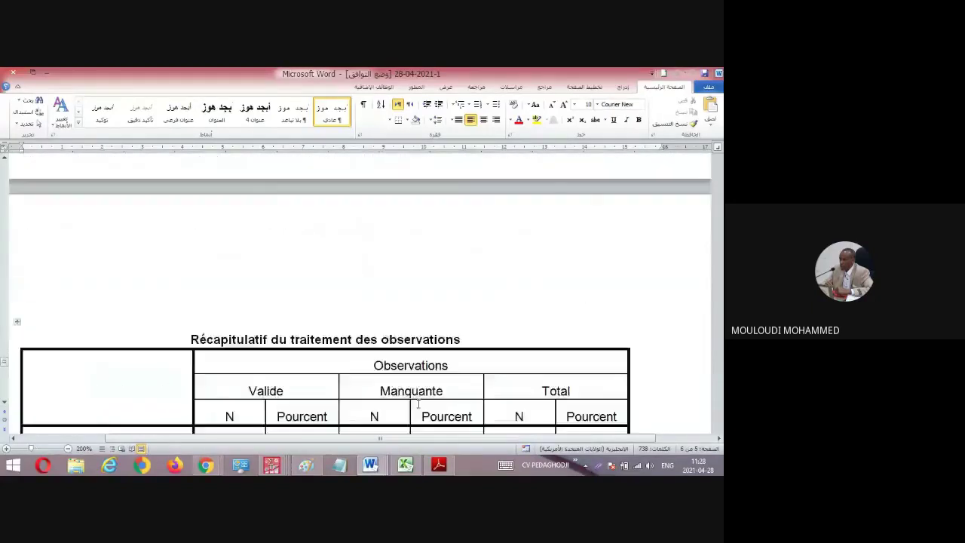
scroll(441, 415, down, 1)
scroll(444, 405, up, 3)
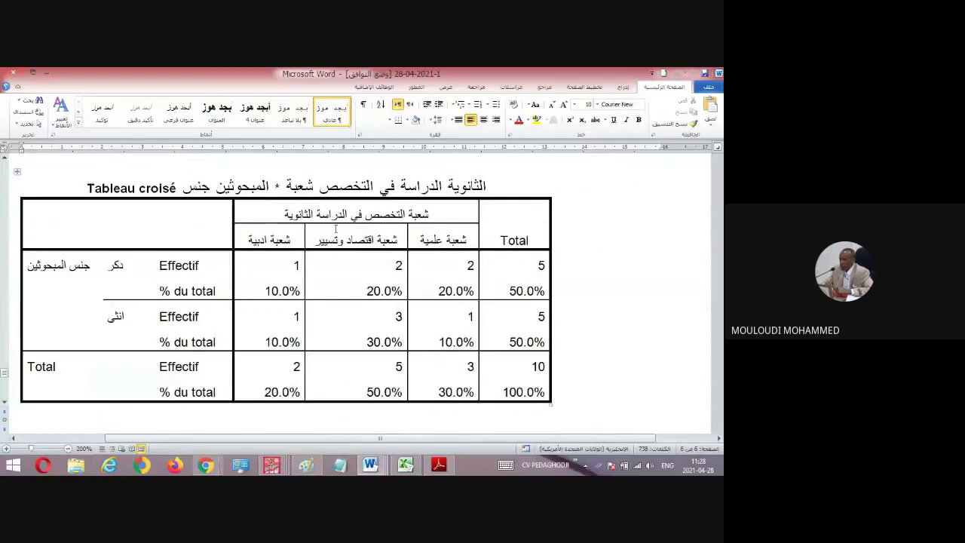
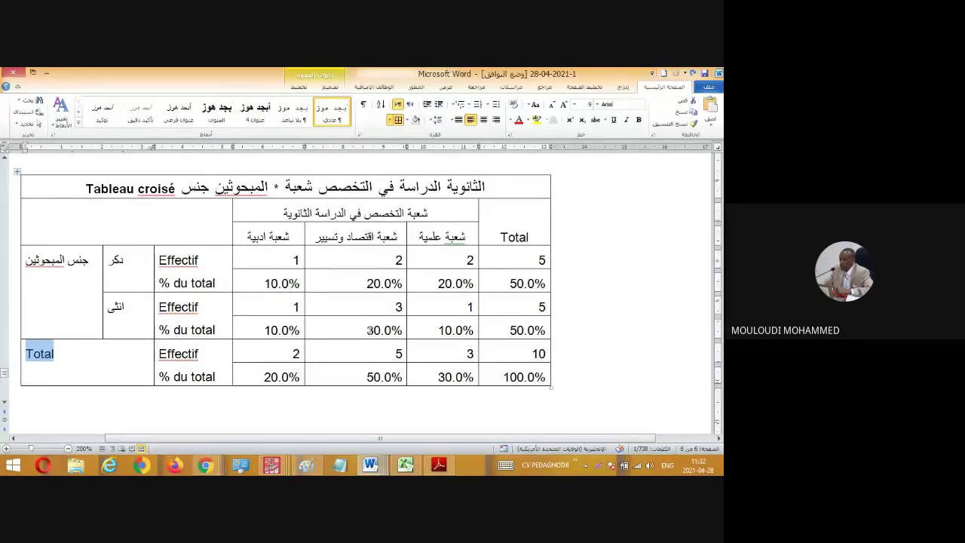
click(276, 466)
click(357, 429)
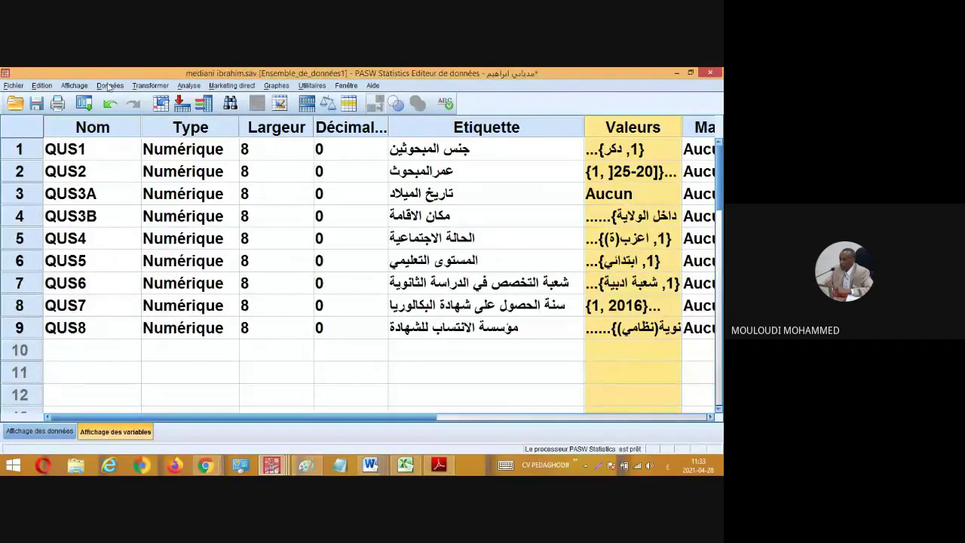
click(129, 237)
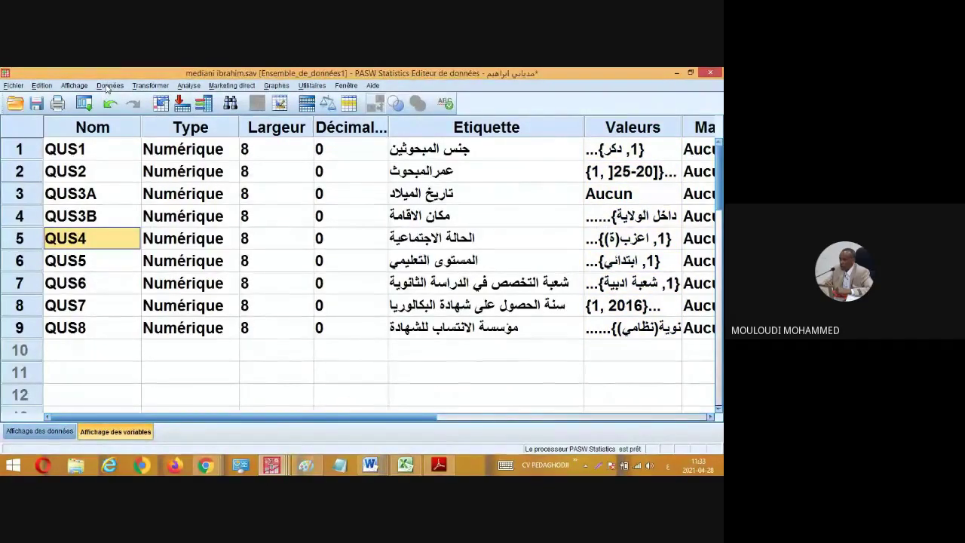
click(109, 86)
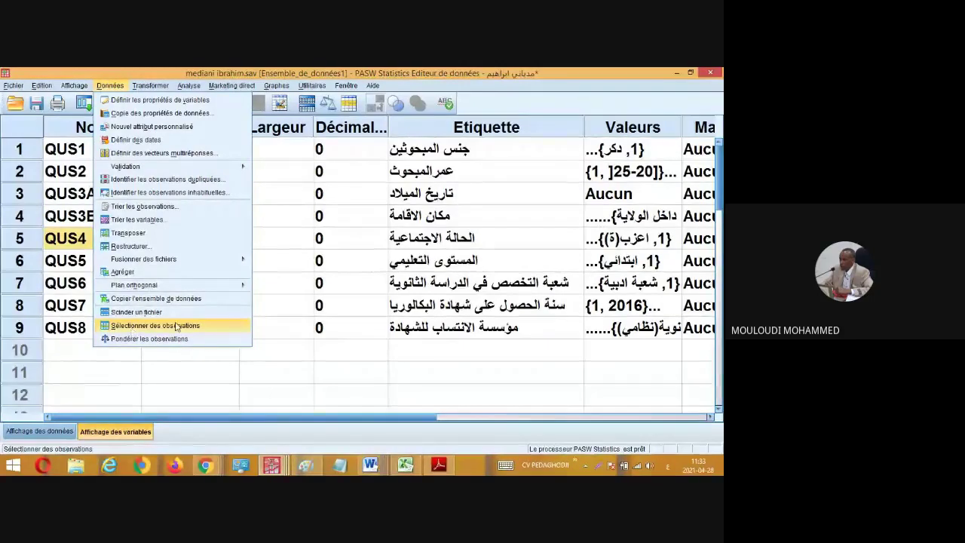
Switch to Paint, replace the canvas content with the captured PASW screenshot, shift it slightly, and show it at 100%.
click(305, 465)
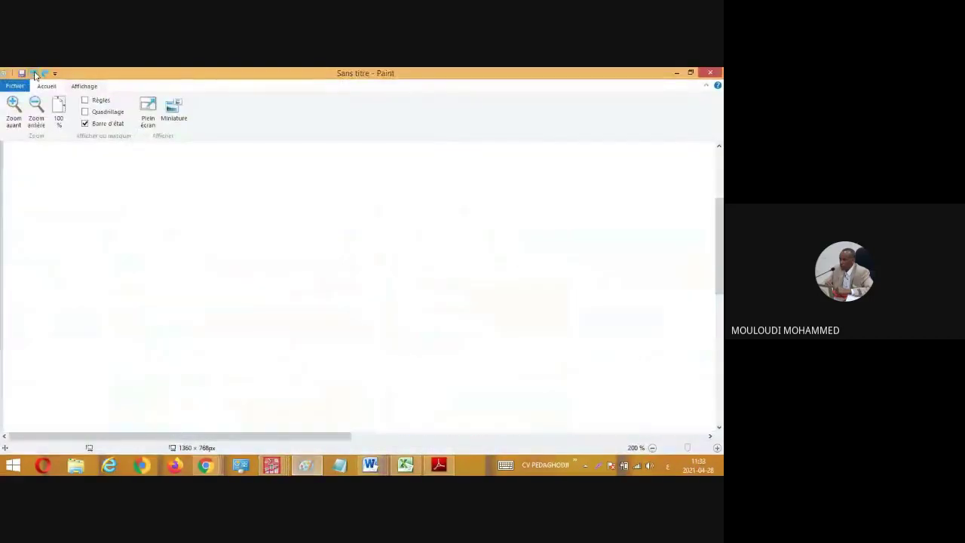
key(Delete)
key(ctrl+v)
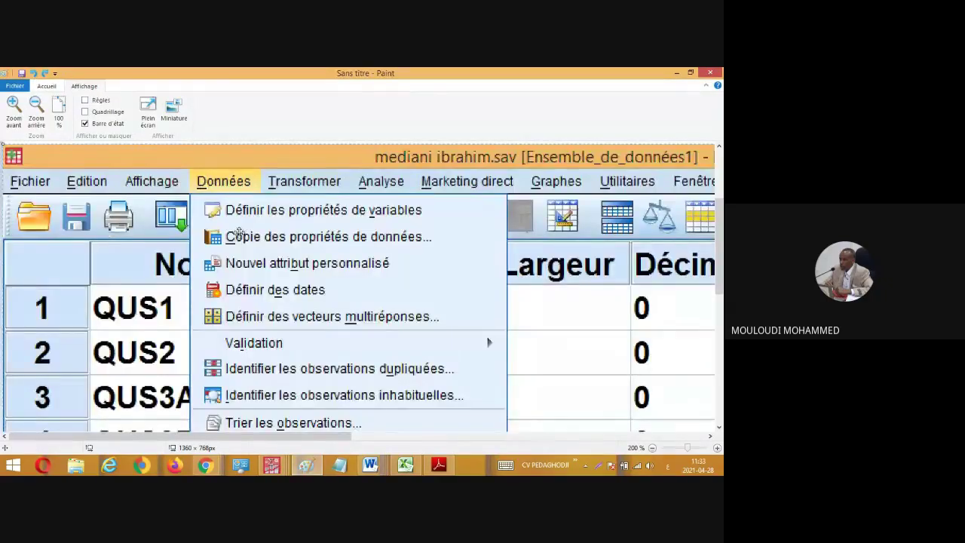
mouse_move(292, 160)
mouse_down()
mouse_move(275, 88)
mouse_move(282, 172)
mouse_up()
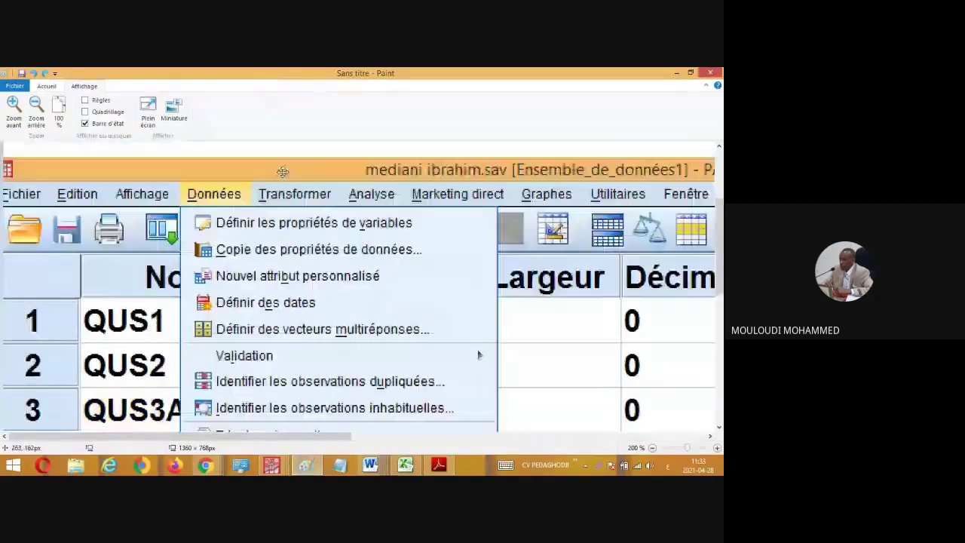
click(37, 108)
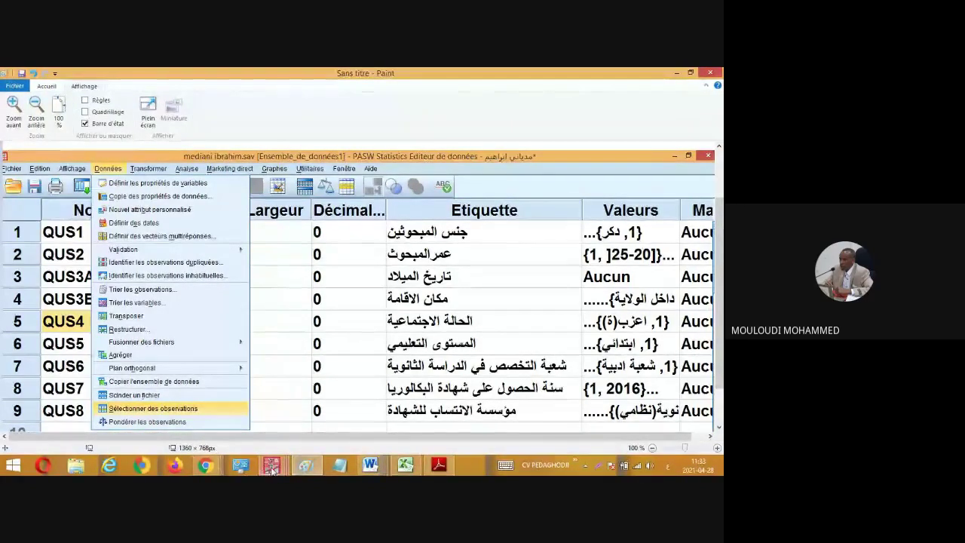
Switch to the PASW data editor with the survey dataset, choose case selection by a logical condition, and open the condition editor.
mouse_move(271, 465)
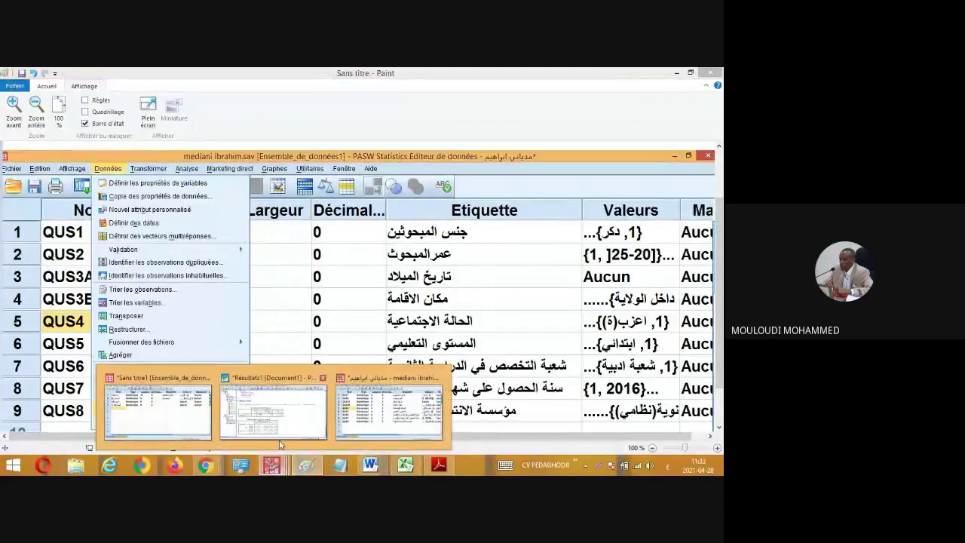
click(389, 413)
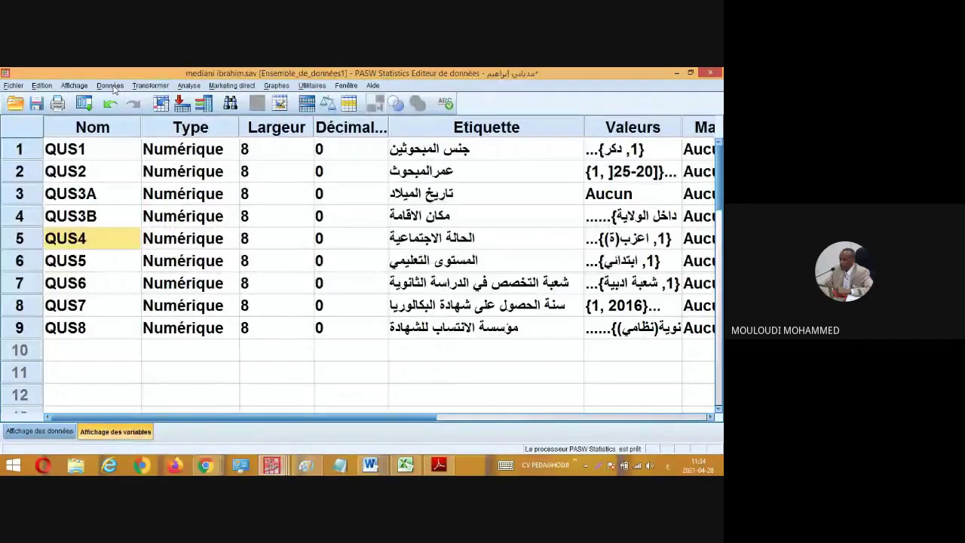
click(90, 350)
click(110, 86)
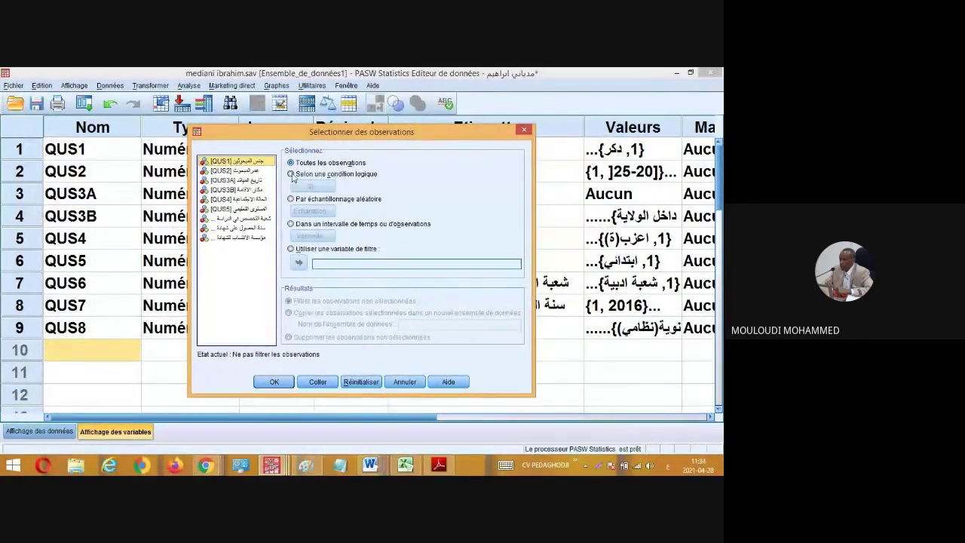
click(291, 174)
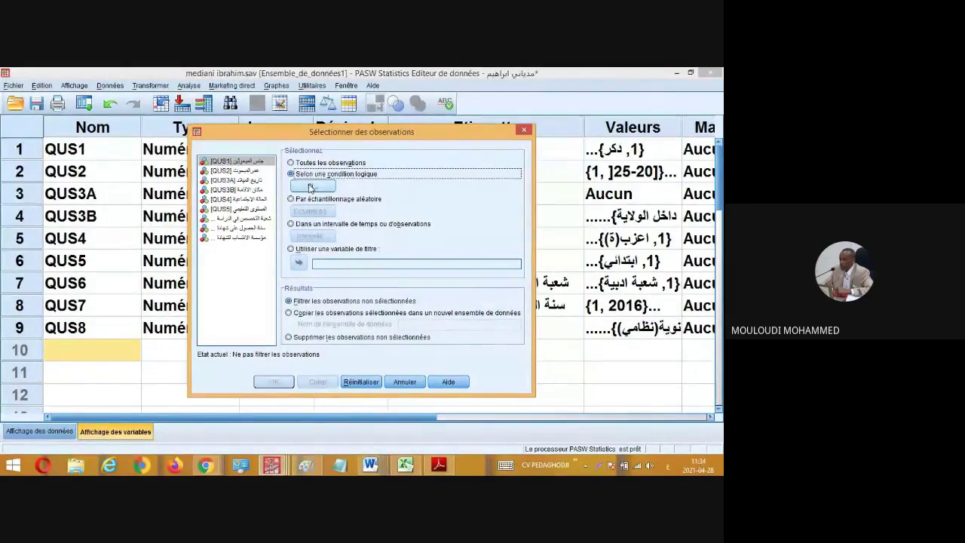
click(310, 188)
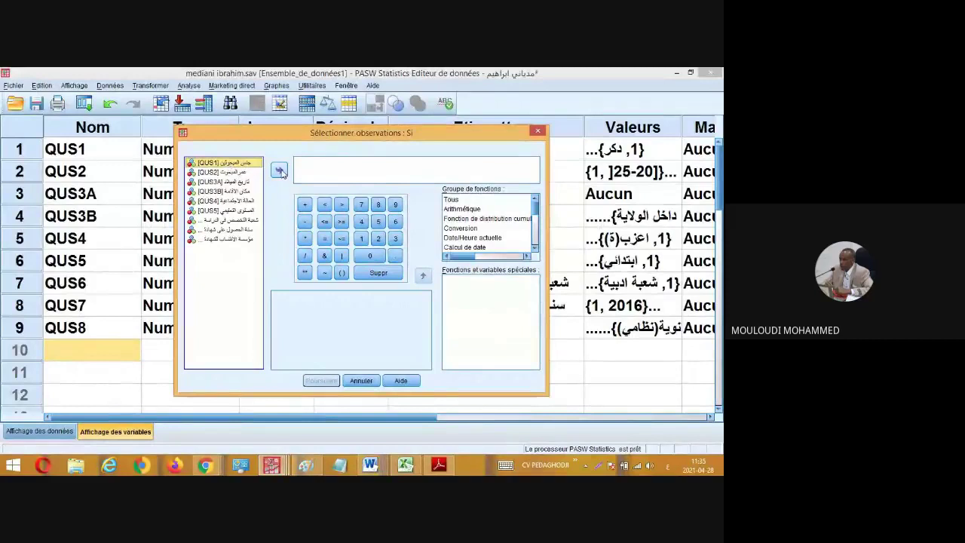
Define the selection condition as QUS1 = 1 and apply it, with unselected observations filtered out.
click(280, 171)
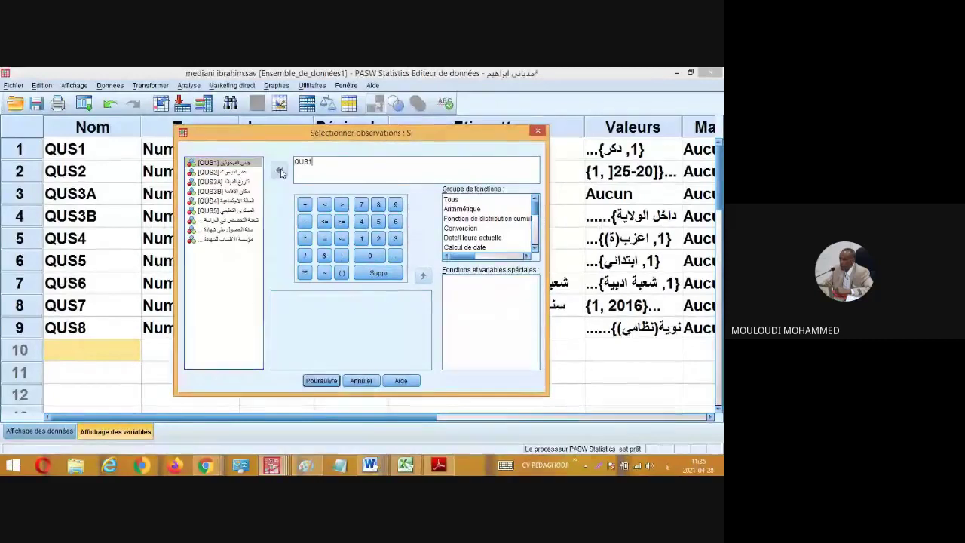
click(325, 238)
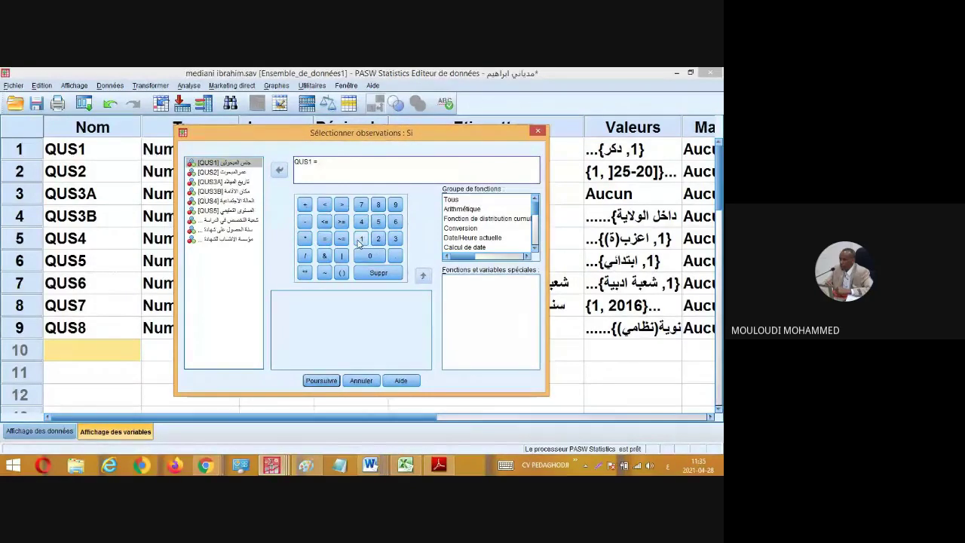
click(361, 239)
drag(467, 131, 688, 129)
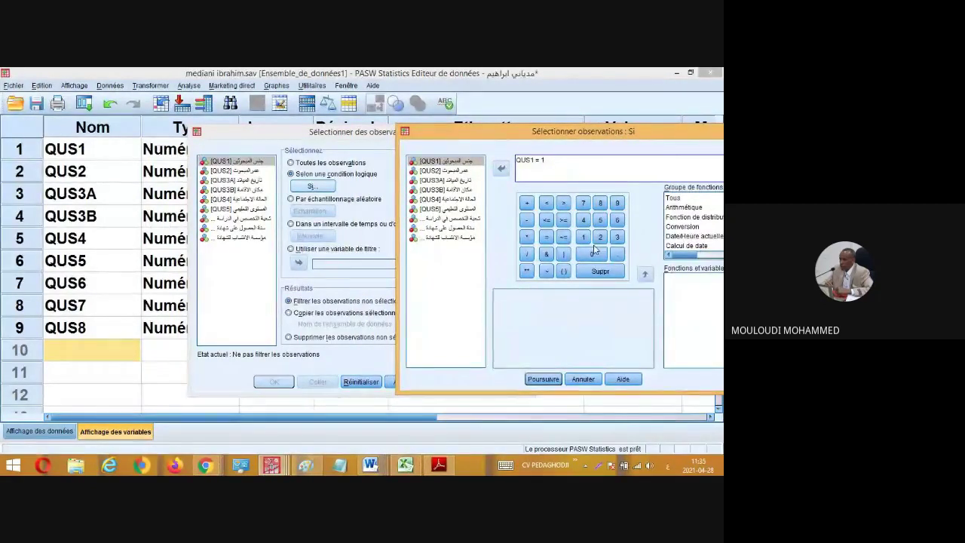
click(539, 381)
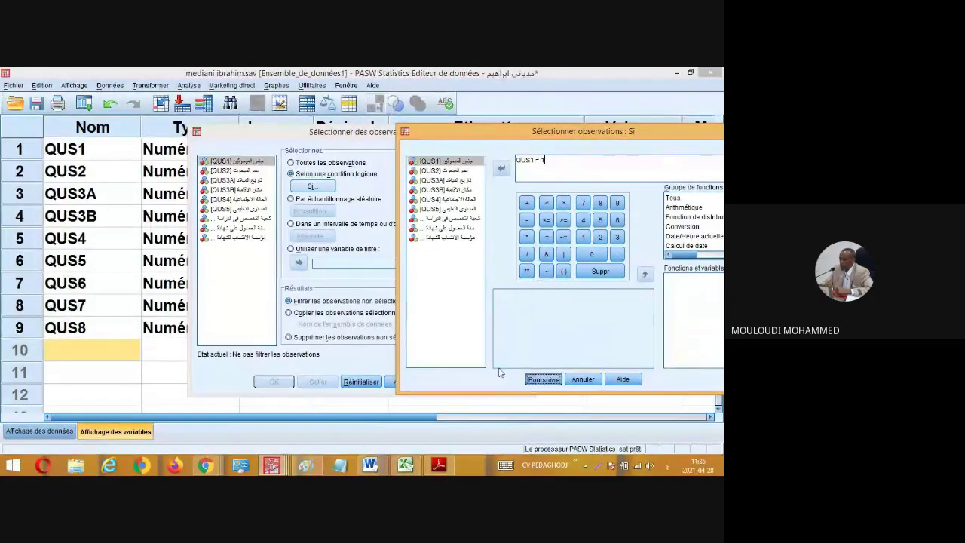
click(543, 379)
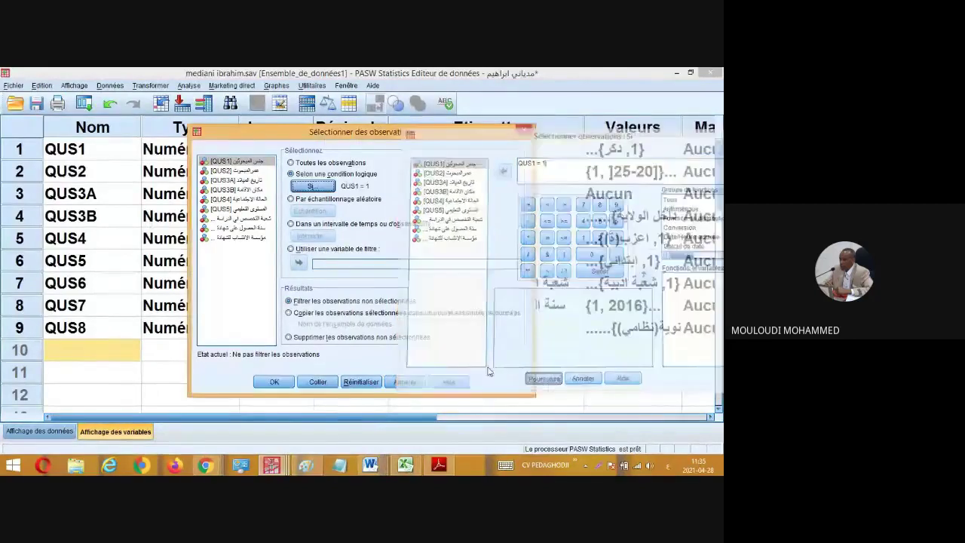
click(274, 382)
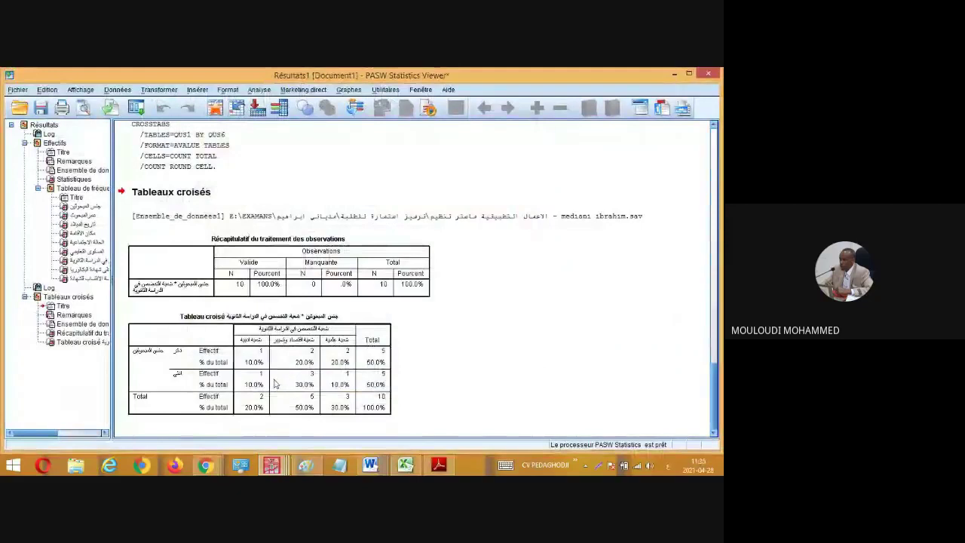
Return to the survey dataset's data editor, display the case data, and undo the last action.
mouse_move(281, 465)
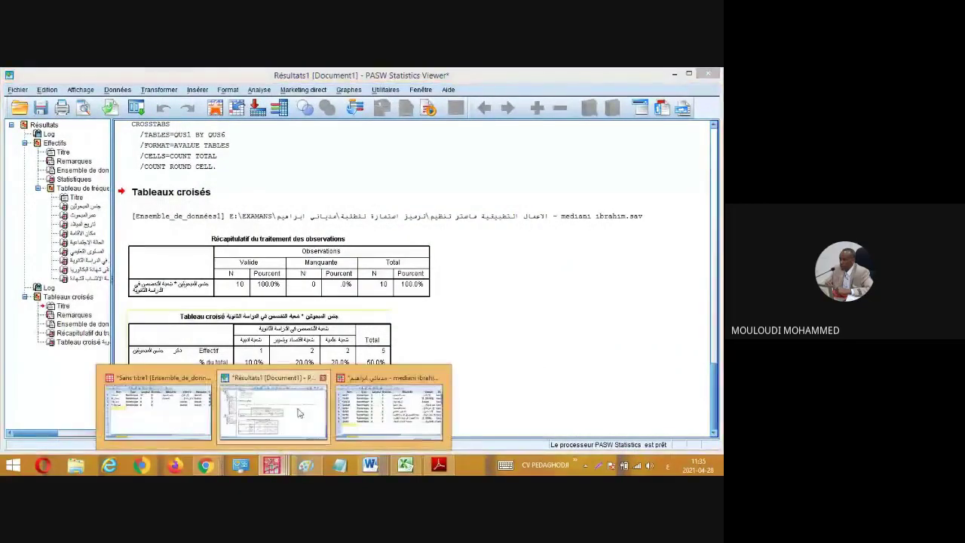
click(351, 408)
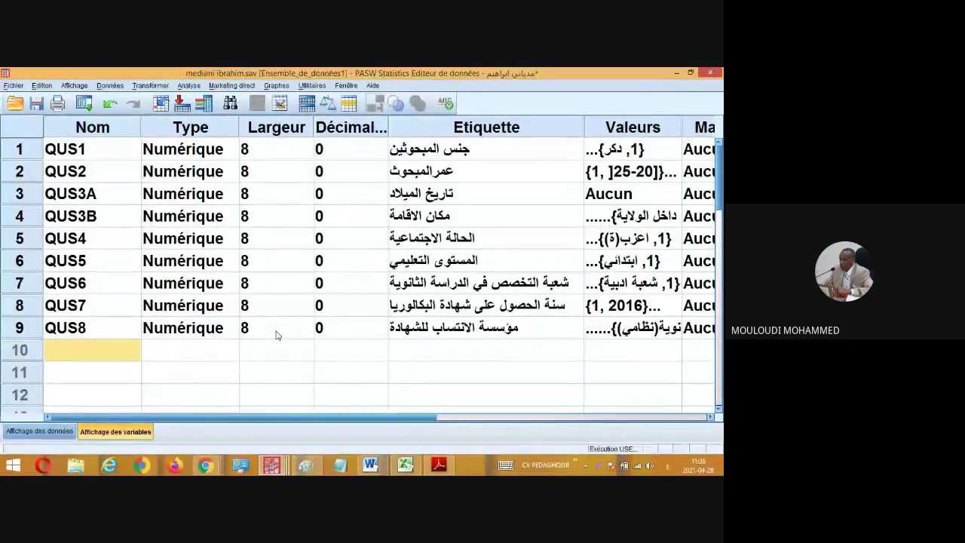
click(59, 433)
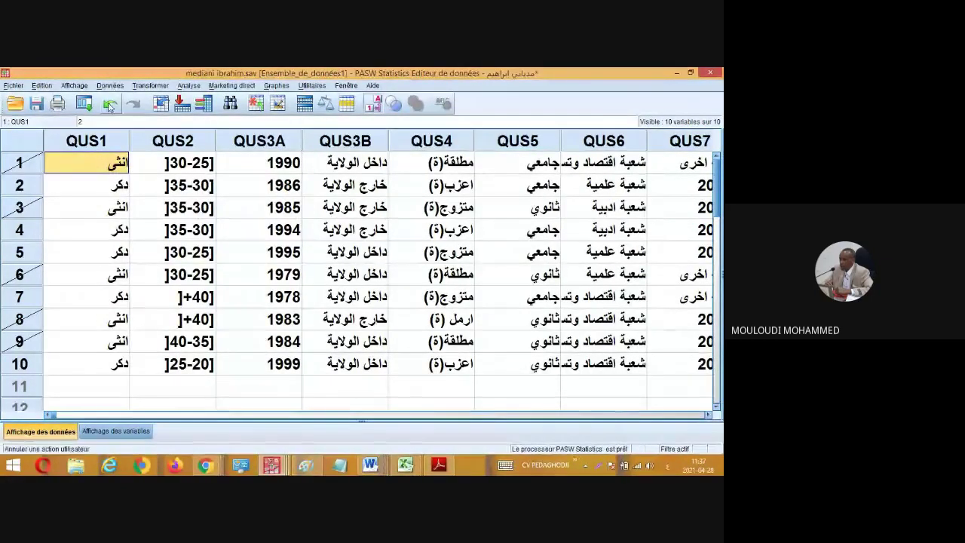
click(110, 106)
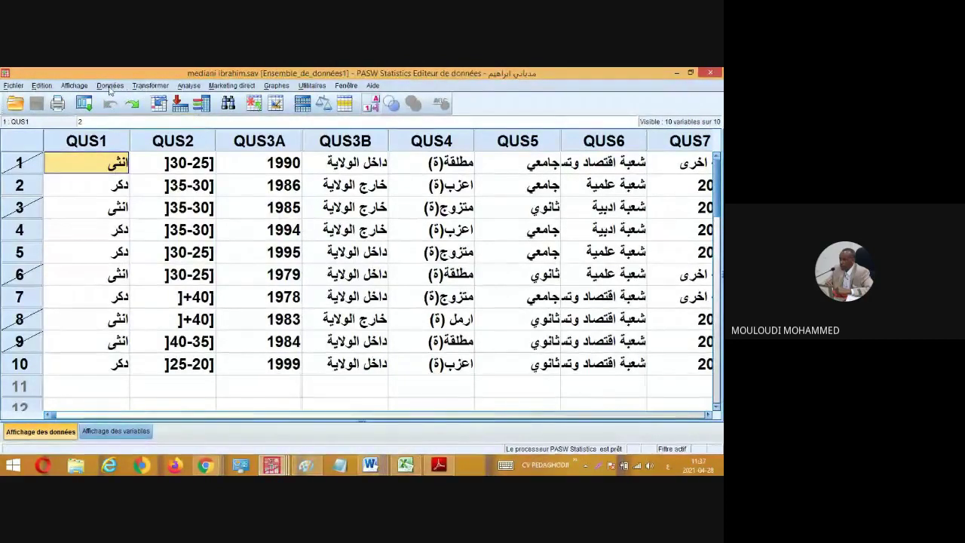
Reapply the QUS1 = 1 case selection, trying the option to delete unselected observations before choosing to filter them.
click(110, 86)
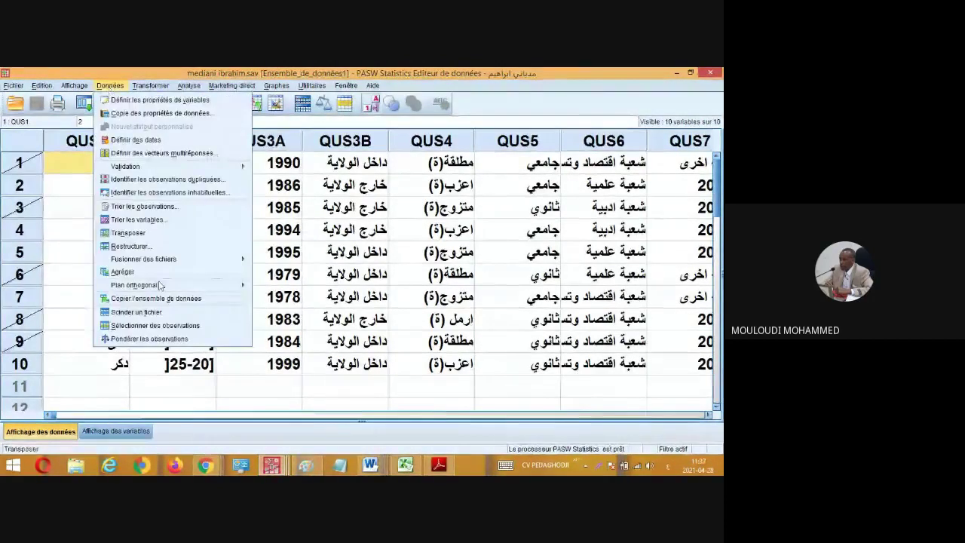
click(152, 325)
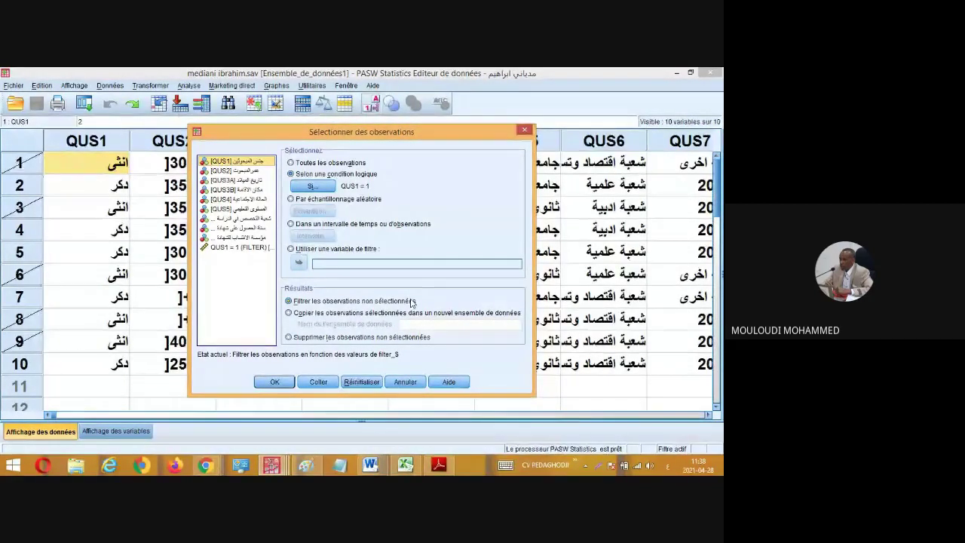
click(290, 338)
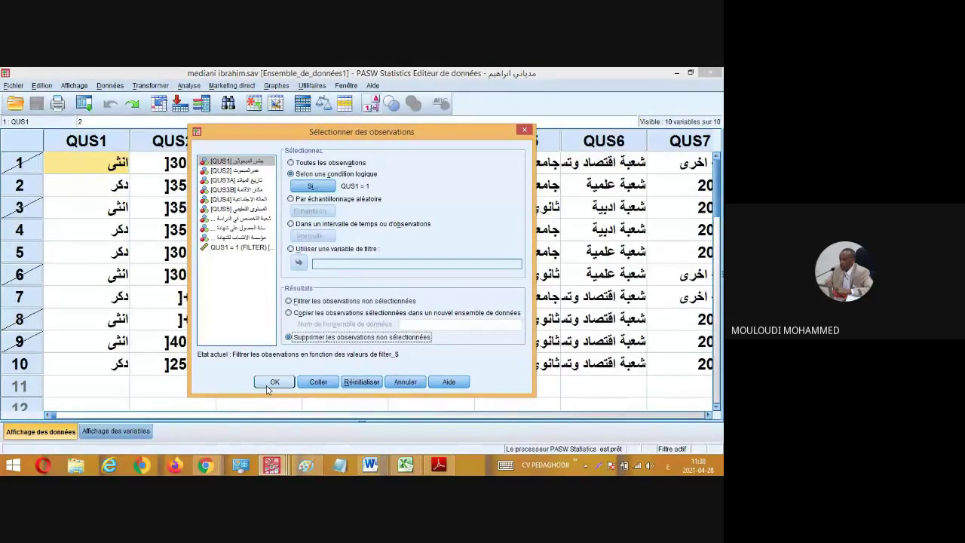
click(292, 301)
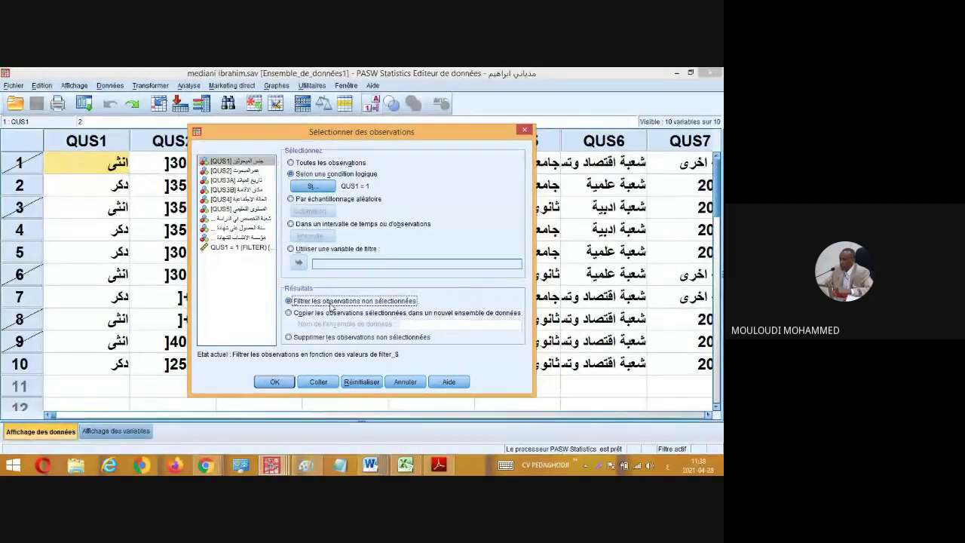
click(274, 382)
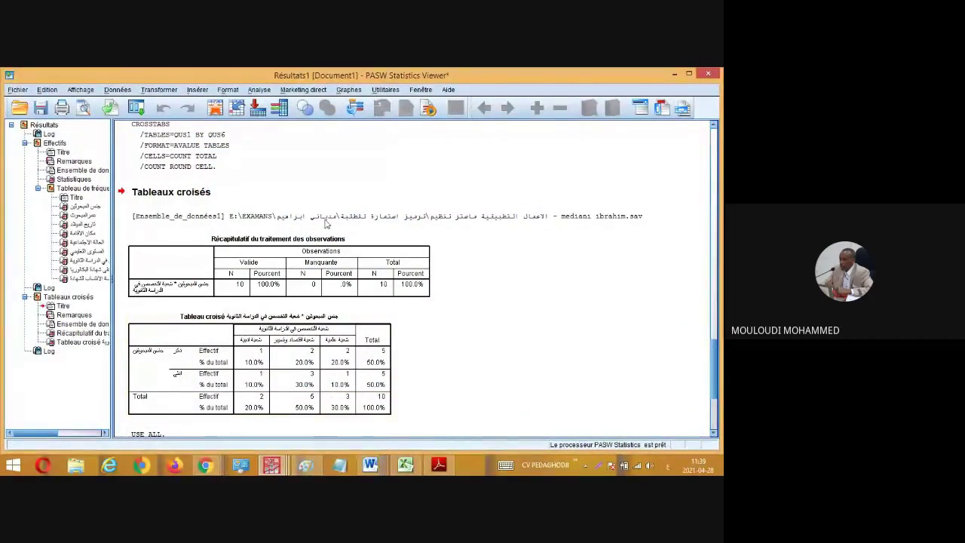
Try to open the Calculer la variable dialog from the results viewer, and close its window.
click(167, 90)
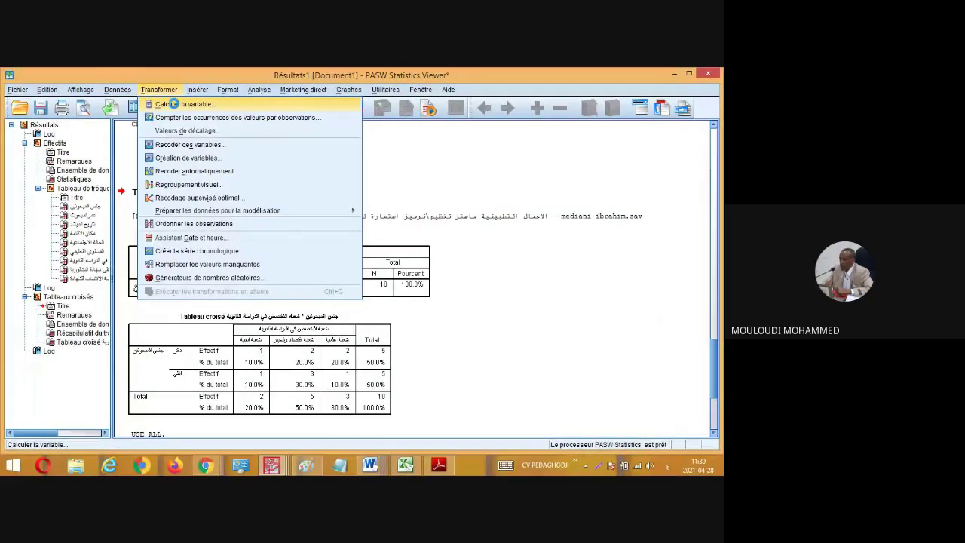
click(176, 106)
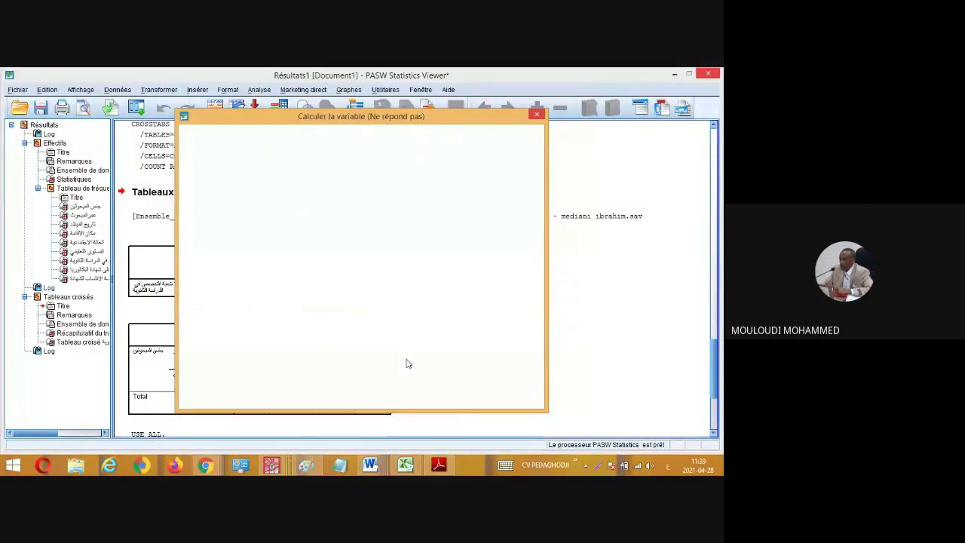
click(537, 114)
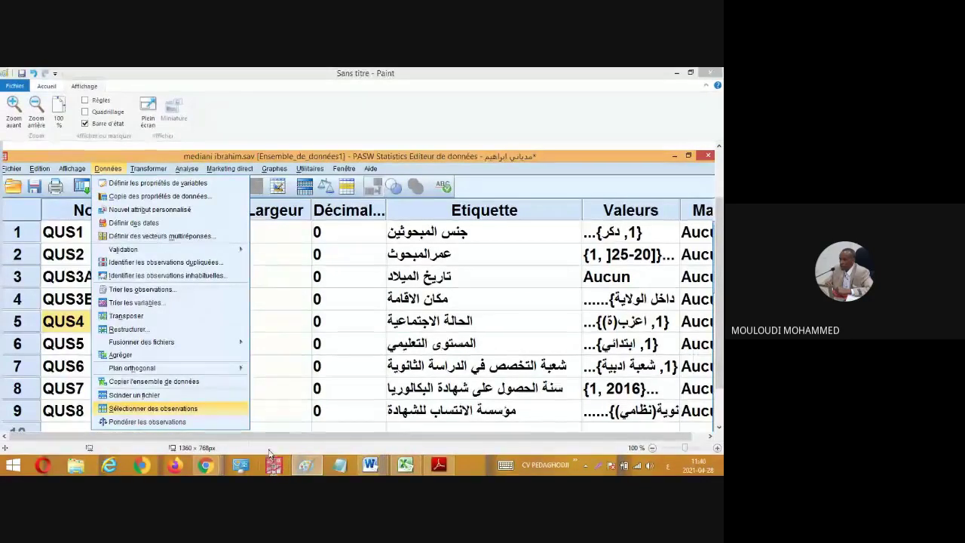
Minimize Paint and the two open Word documents, 28-04-2021-1 and 28-04-2021.
click(274, 465)
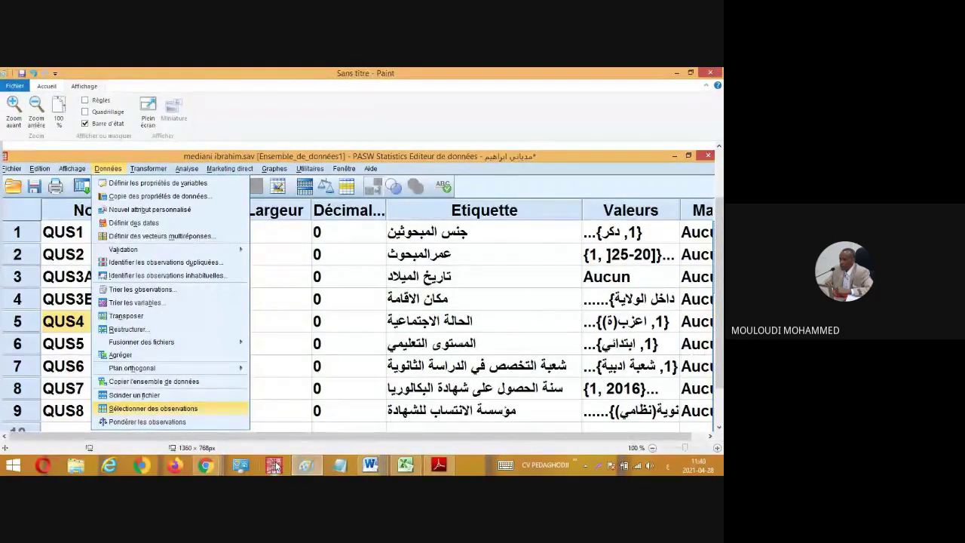
click(674, 75)
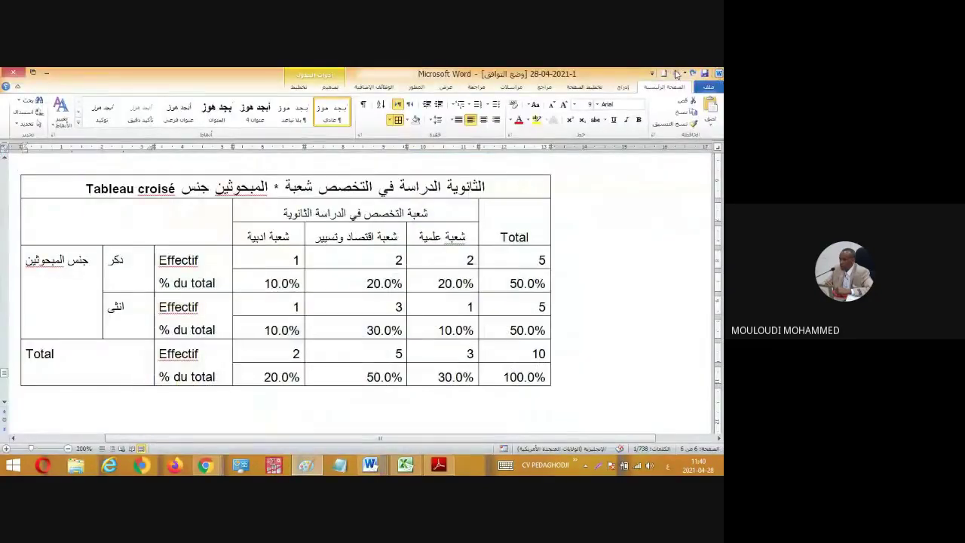
double_click(39, 354)
click(46, 73)
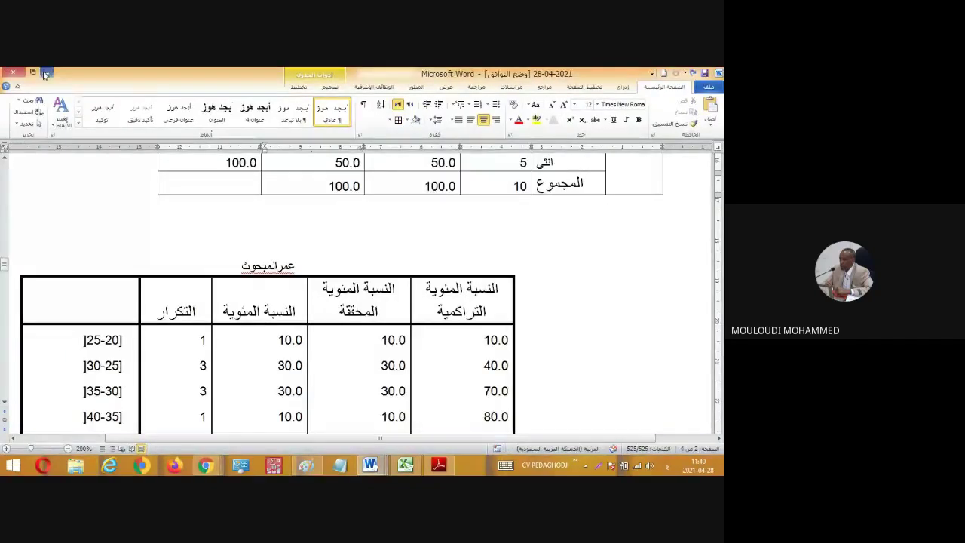
click(45, 74)
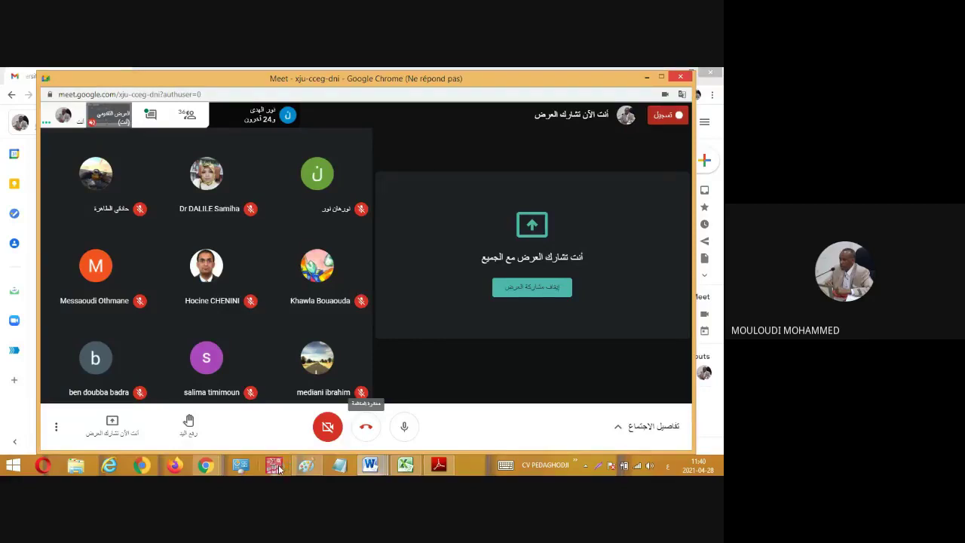
Switch to the empty PASW data editor and reopen the most recently used survey dataset.
mouse_move(297, 465)
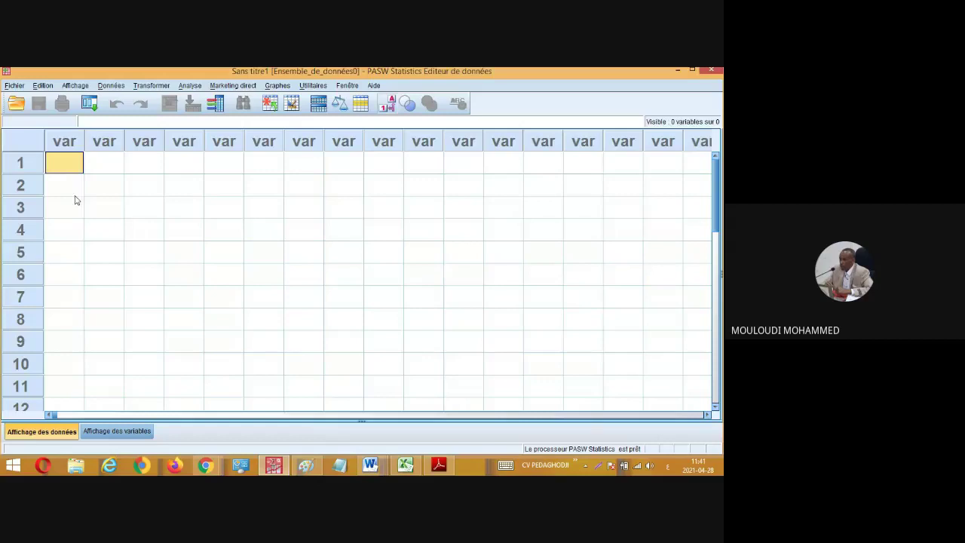
click(75, 184)
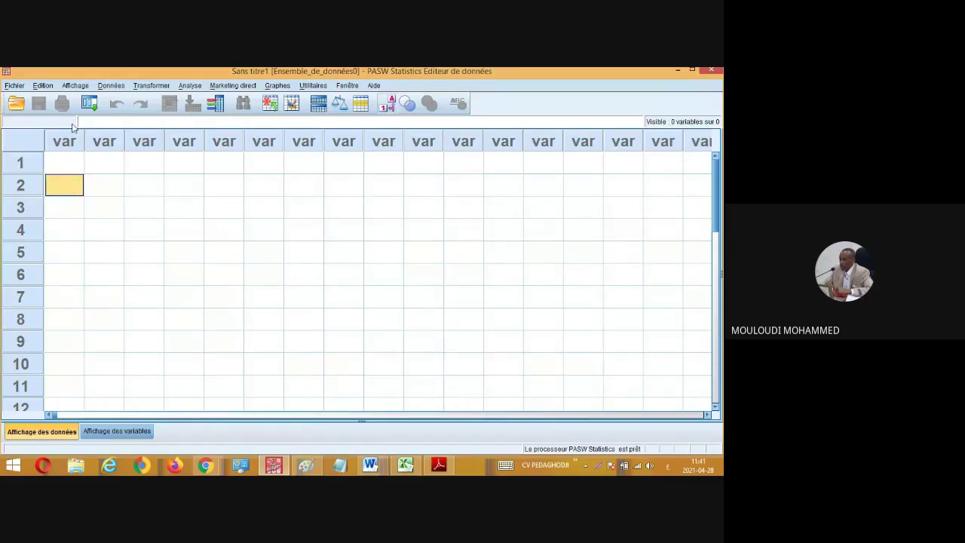
click(26, 88)
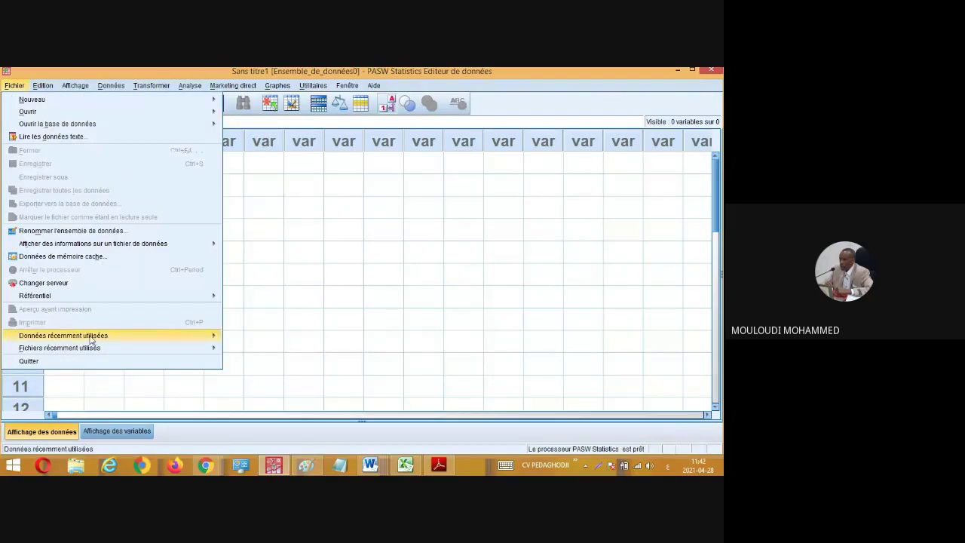
mouse_move(90, 339)
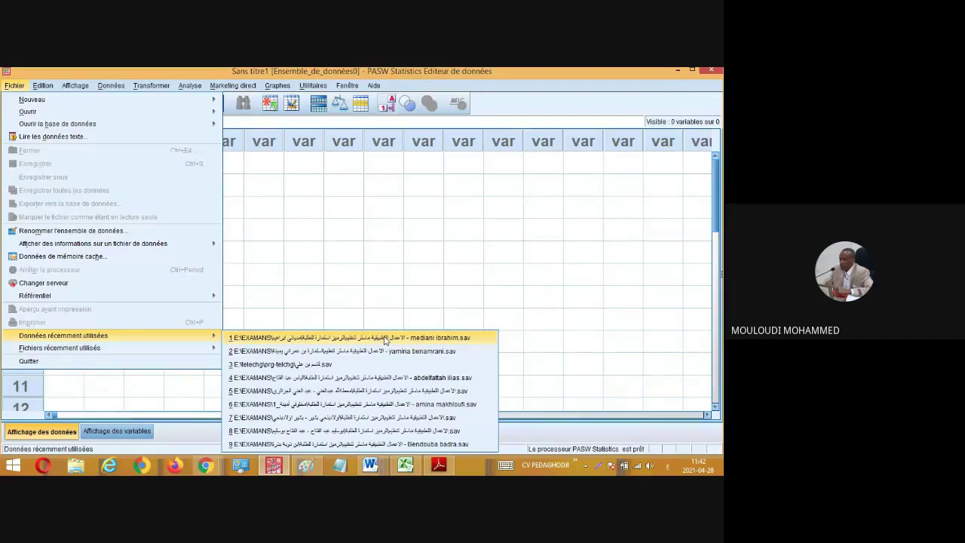
click(297, 252)
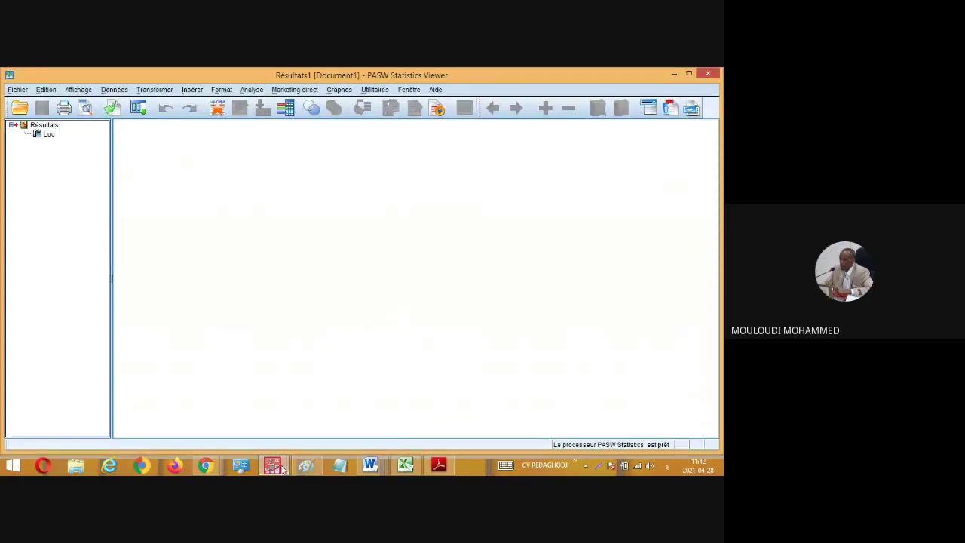
Switch to the survey dataset's data editor, and open the Calculer la variable dialog with the screen-sharing notice hidden.
mouse_move(281, 467)
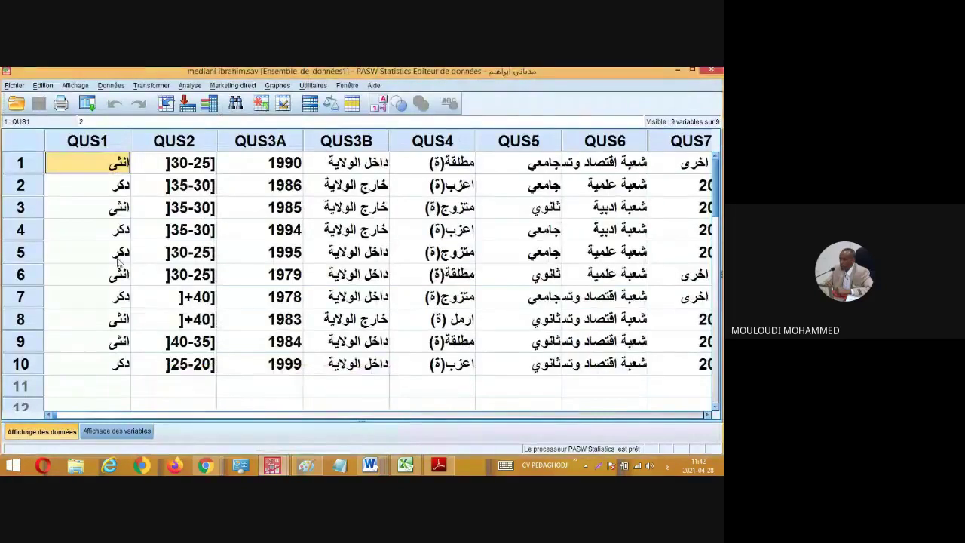
click(152, 86)
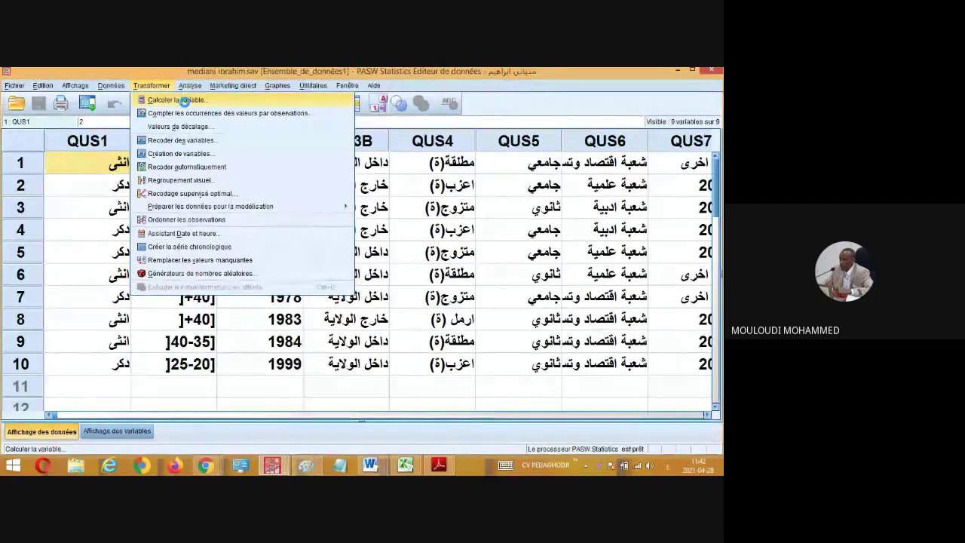
click(185, 101)
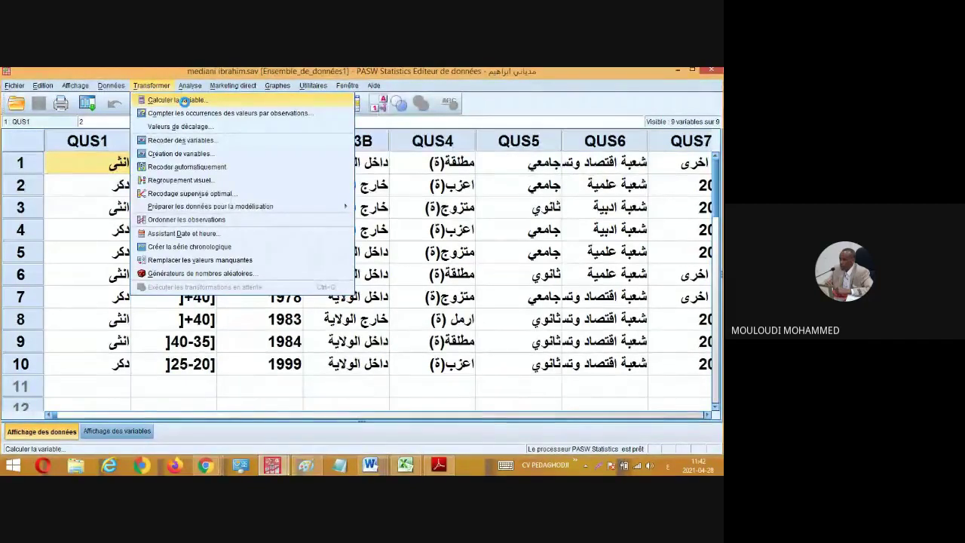
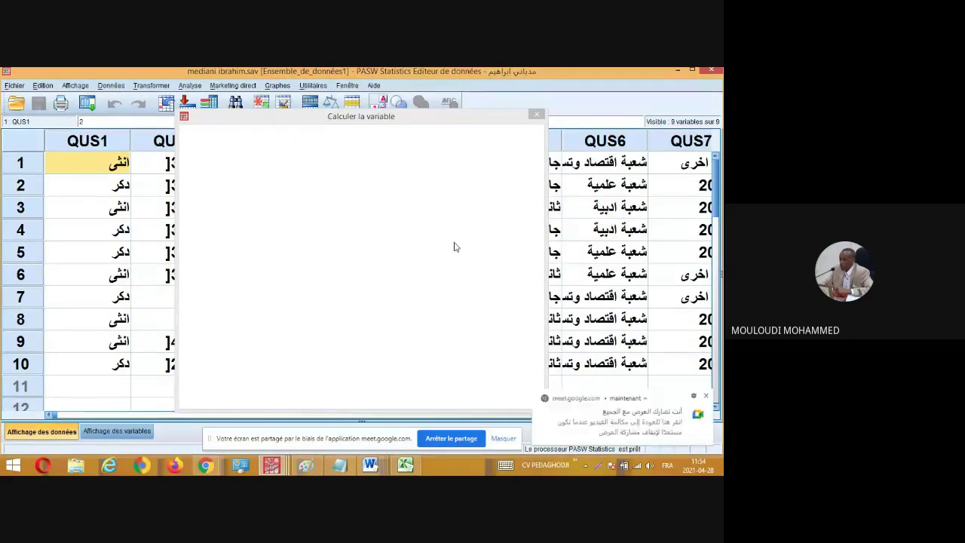
click(503, 438)
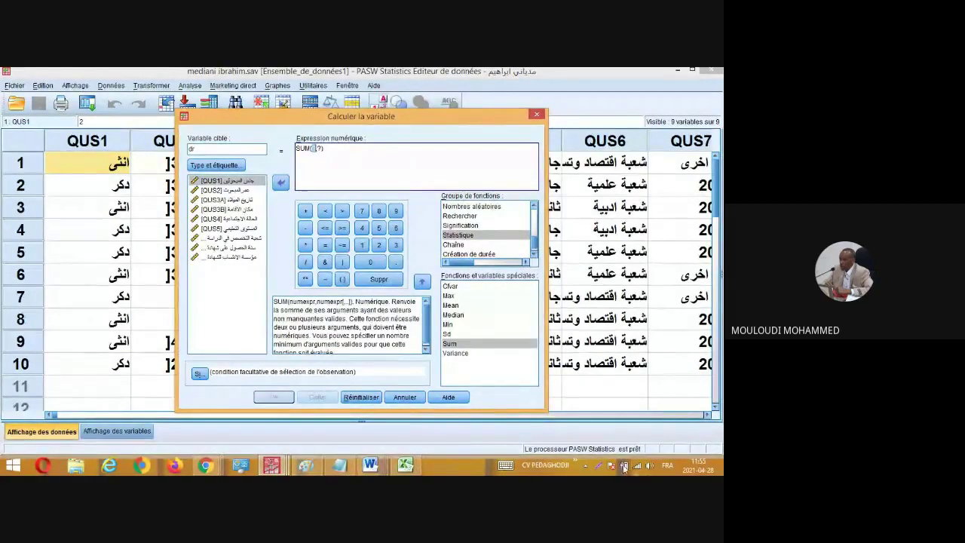
Choose to disable the Avast antivirus shields permanently.
click(585, 463)
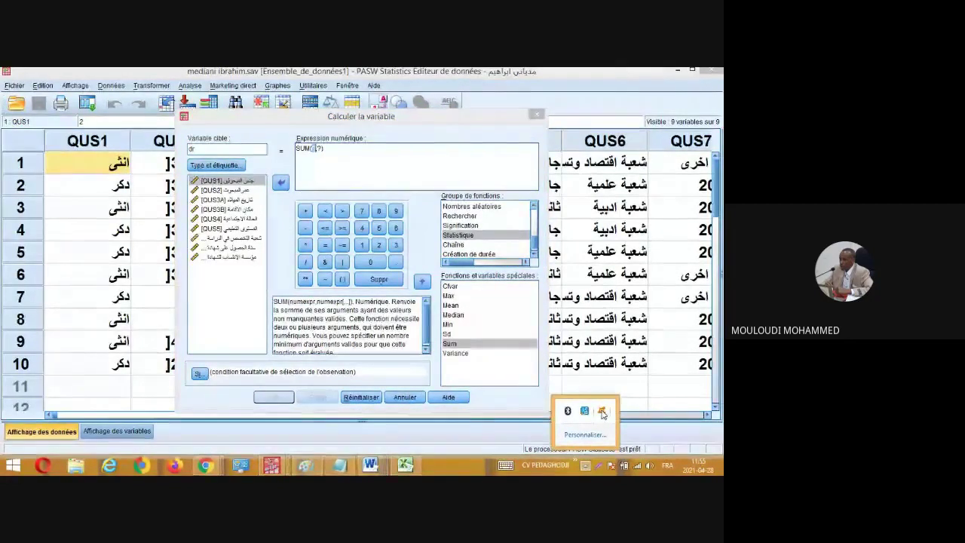
right_click(602, 413)
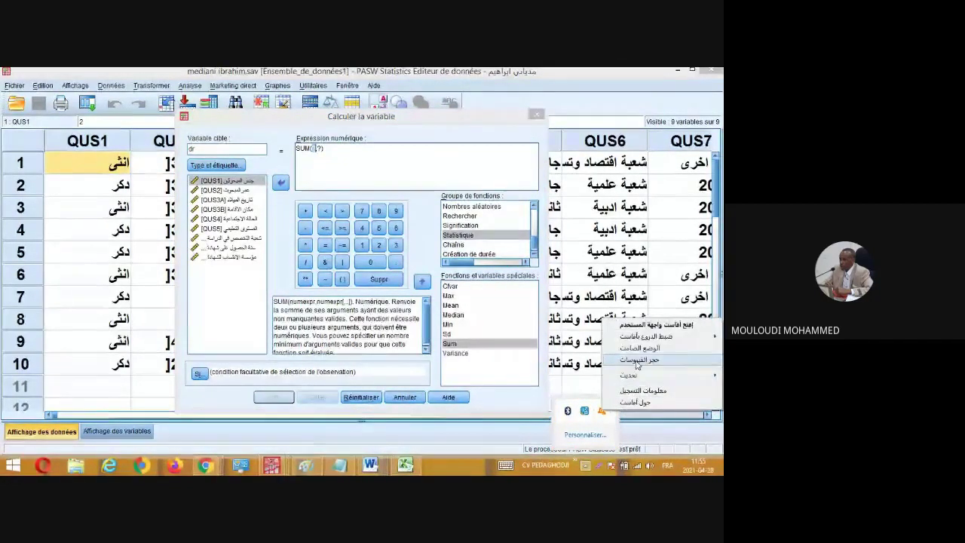
mouse_move(641, 337)
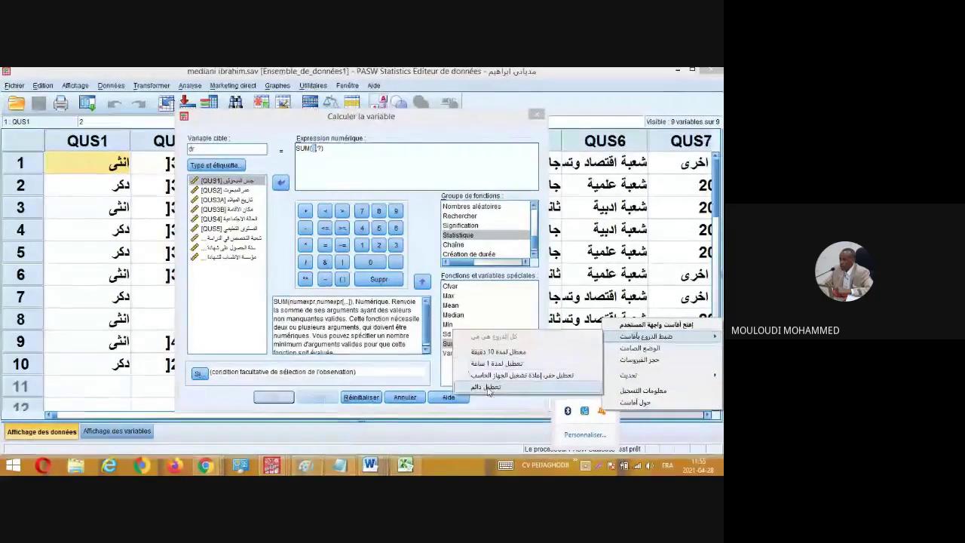
click(488, 389)
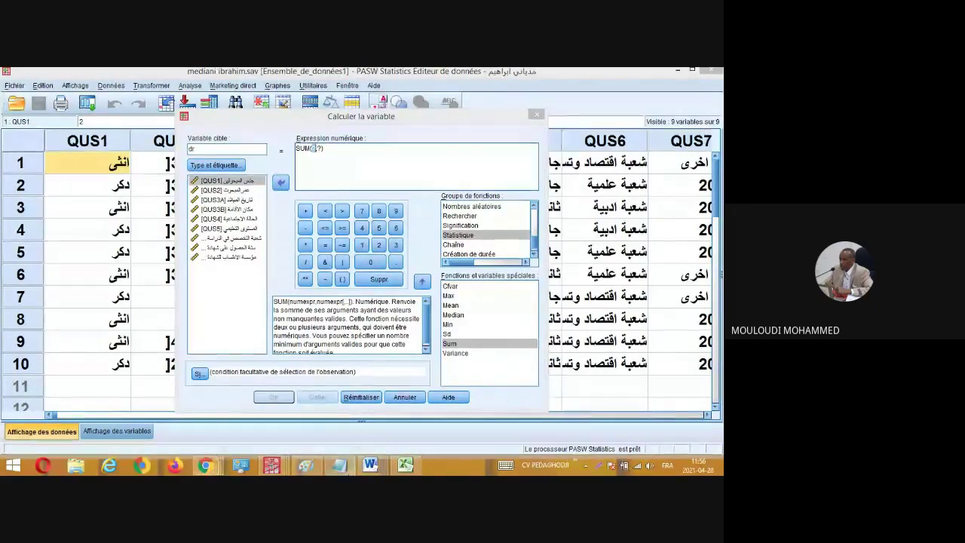
View the enlarged capture of the Calculer la variable dialog in Paint, and return to the dialog in PASW.
click(305, 465)
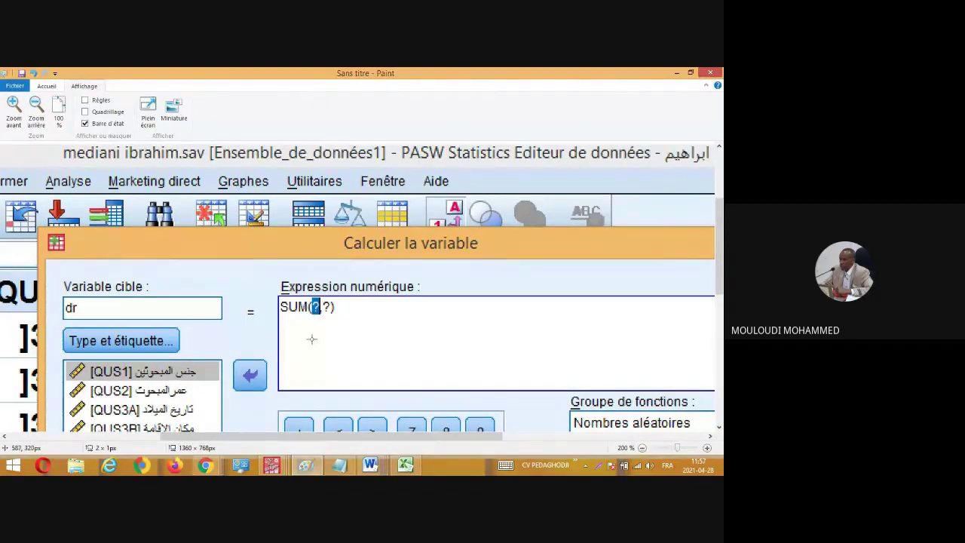
click(281, 467)
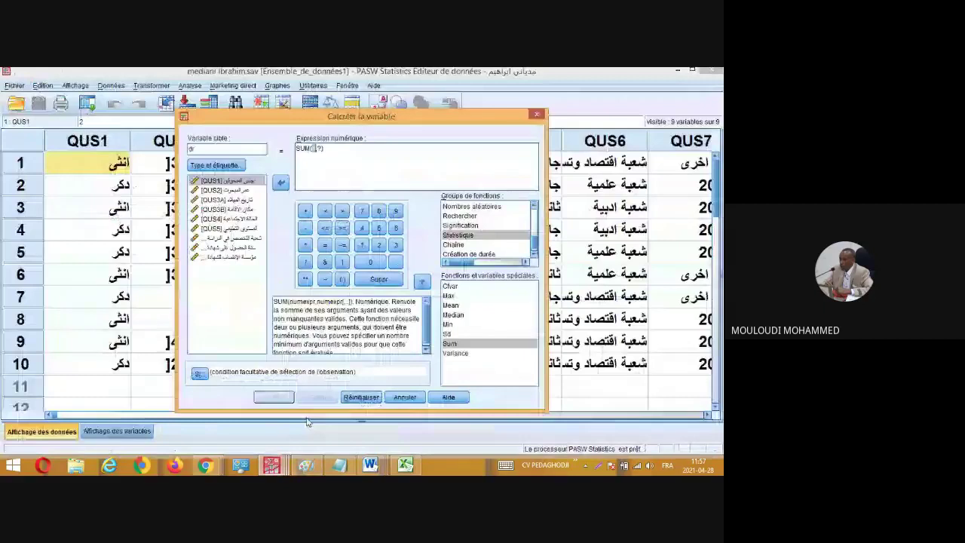
click(332, 411)
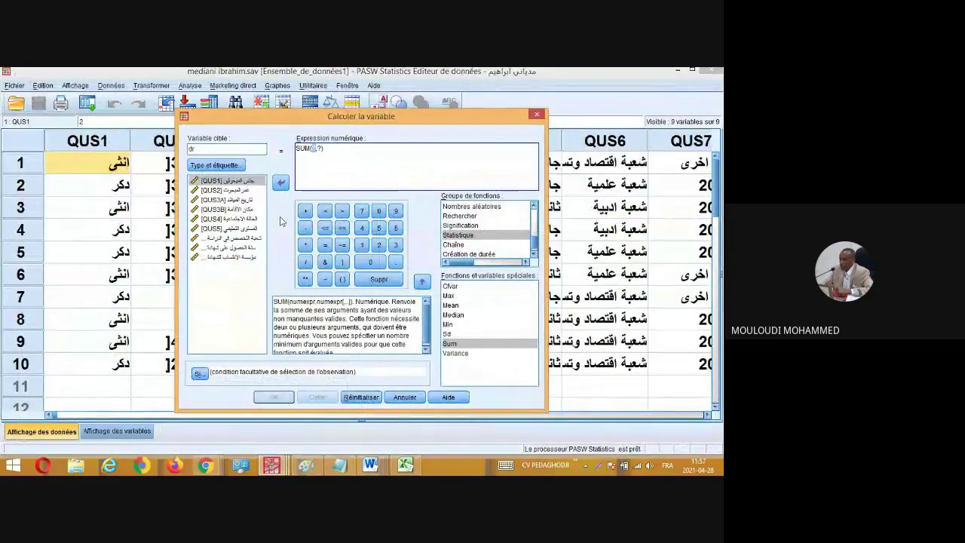
Replace the first placeholder argument of the SUM expression with the variable QUS4.
click(313, 148)
key(BackSpace)
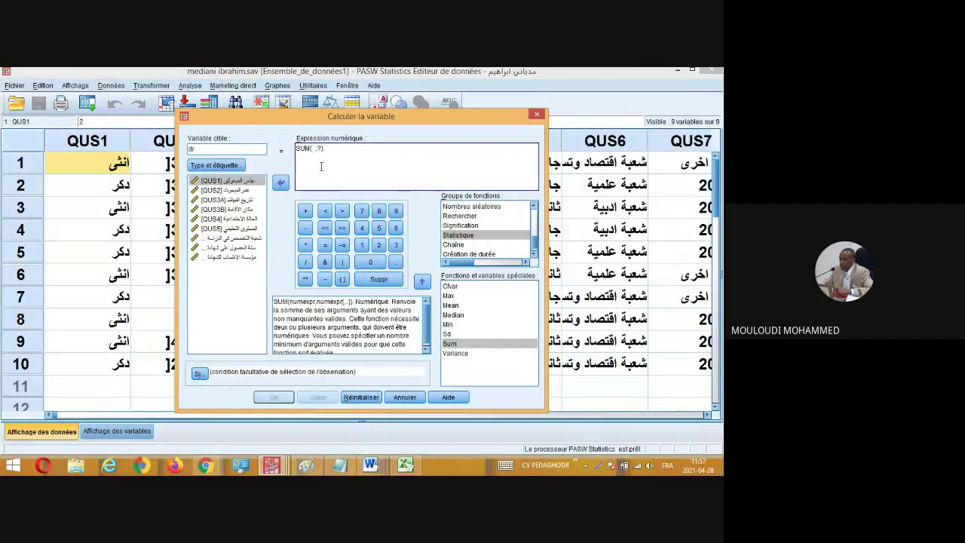
click(251, 219)
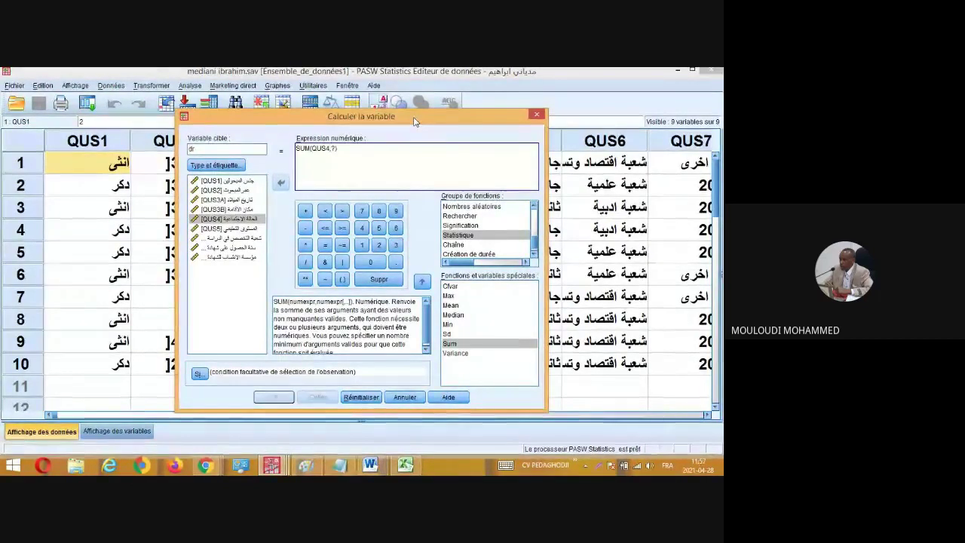
Replace the second placeholder argument with QUS5 so the numeric expression reads SUM(QUS4,QUS5).
double_click(334, 149)
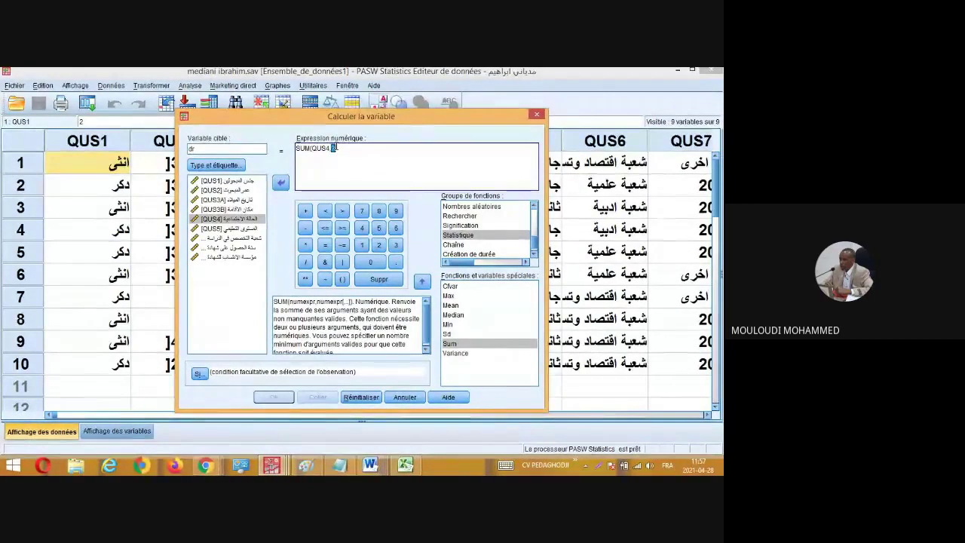
key(BackSpace)
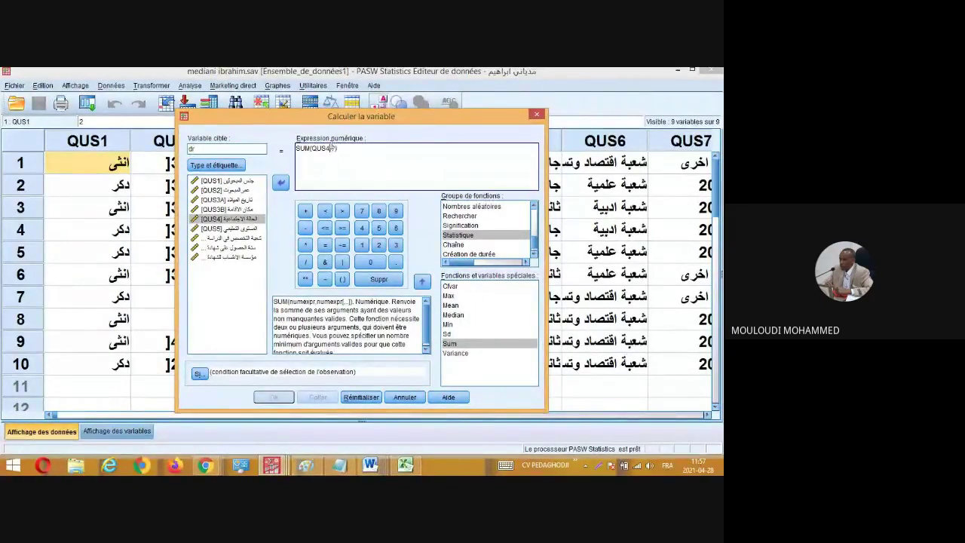
click(332, 149)
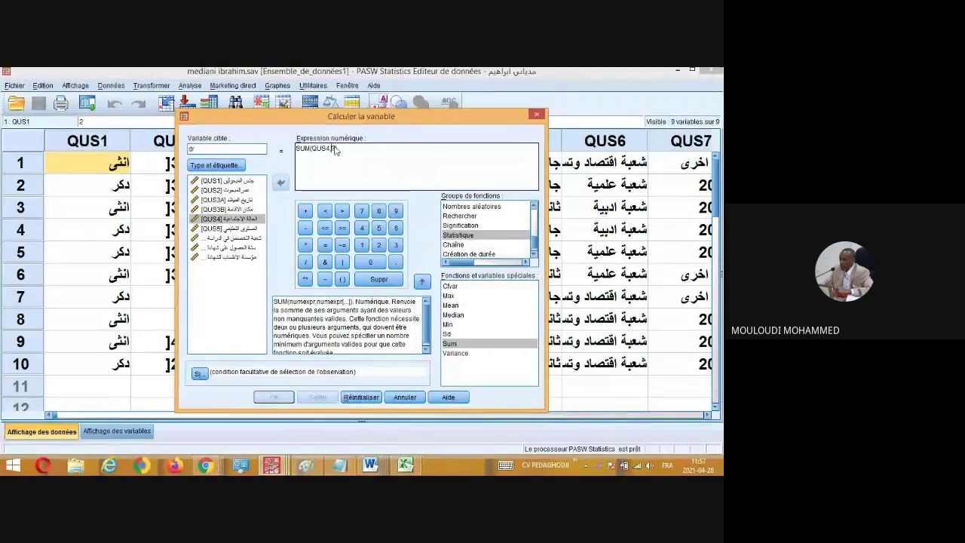
double_click(331, 149)
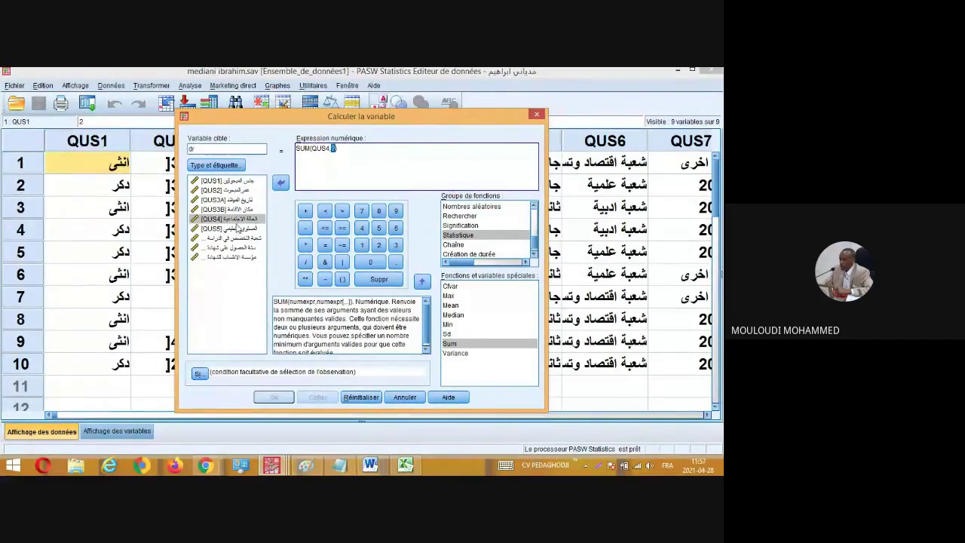
click(226, 228)
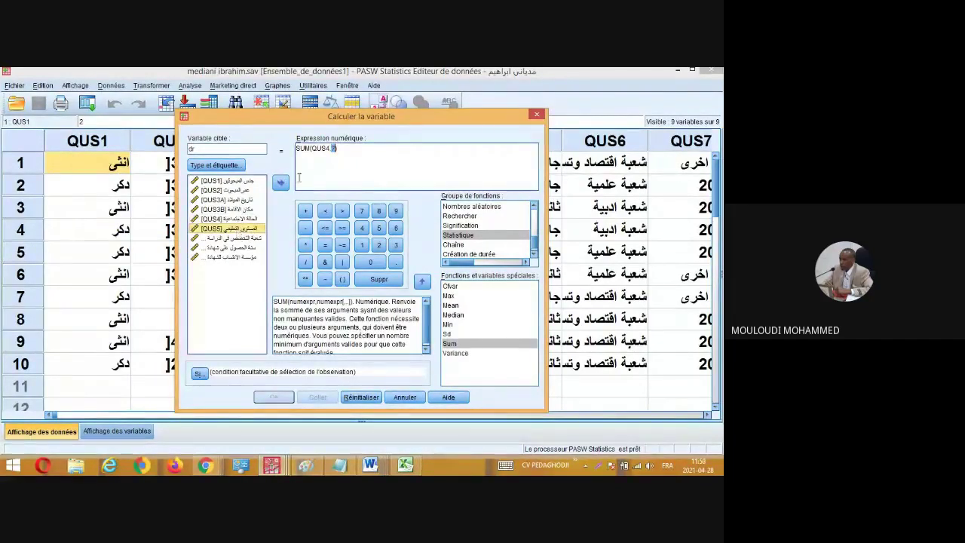
click(280, 184)
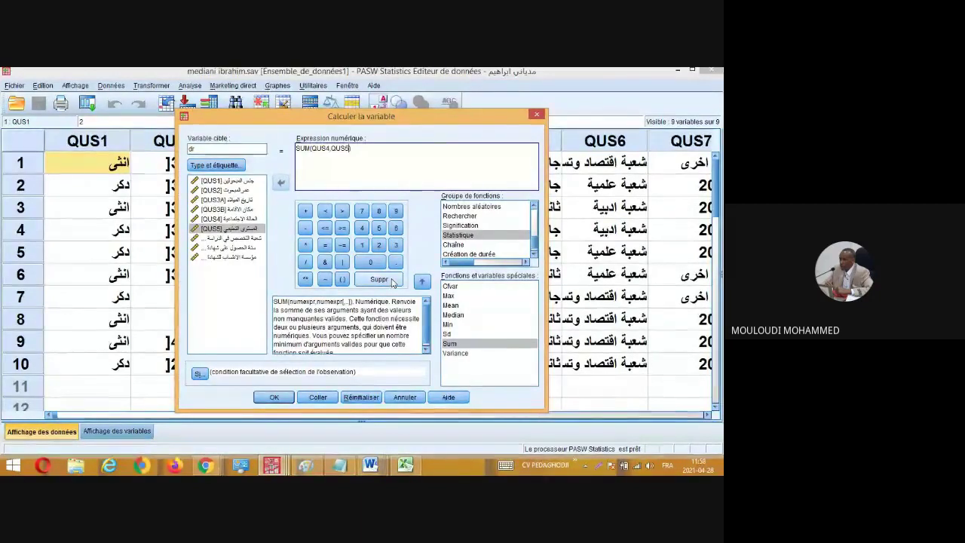
Run the computation of the target variable dr, and switch to the survey dataset's data editor.
click(274, 397)
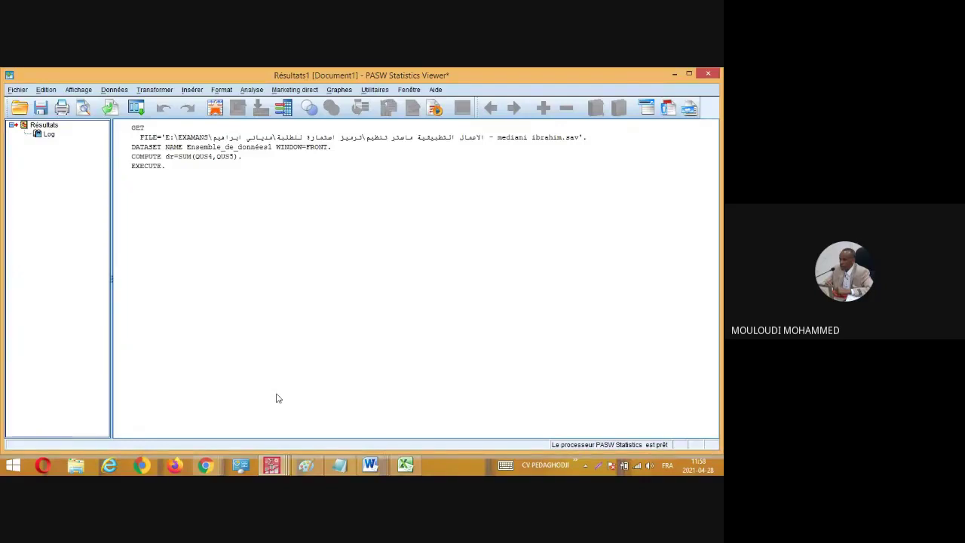
mouse_move(286, 471)
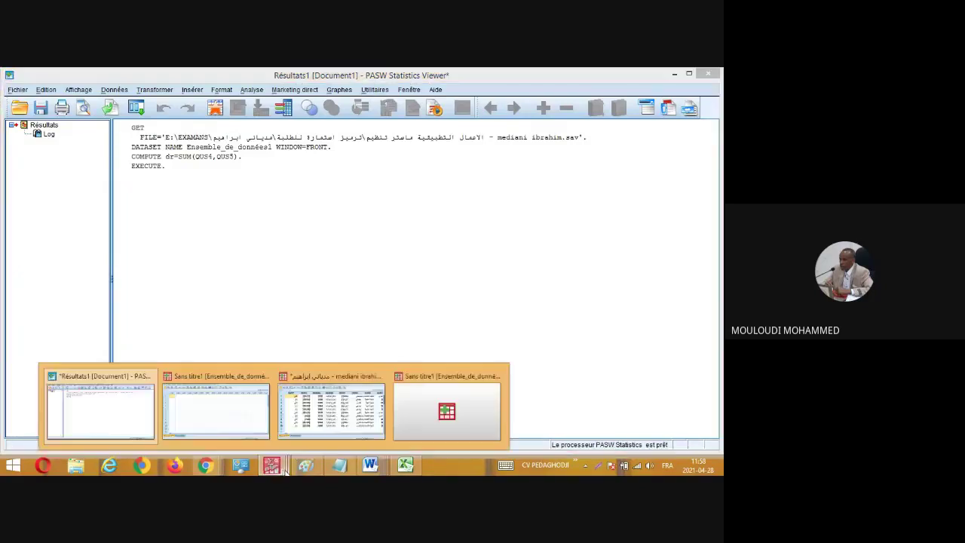
click(330, 408)
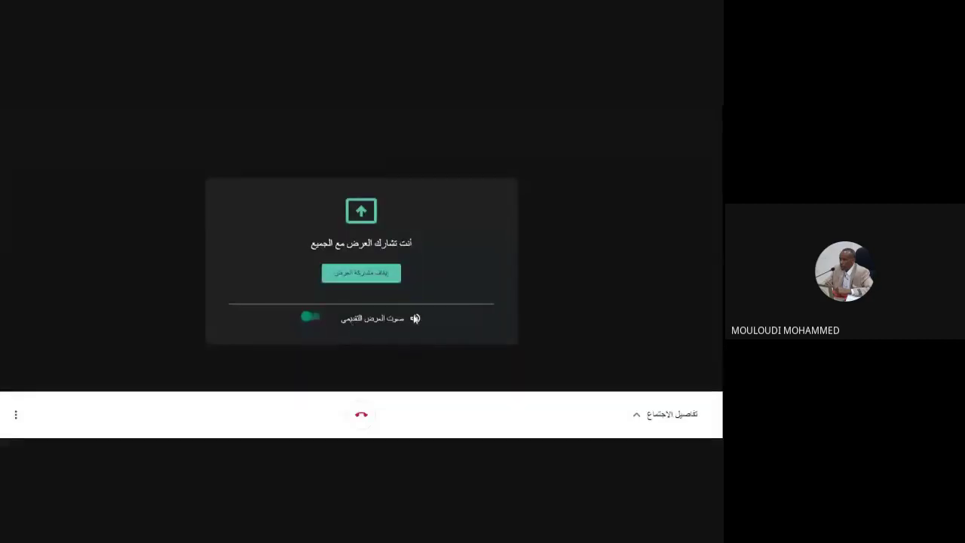
Stop presenting the screen in the Google Meet call.
click(360, 275)
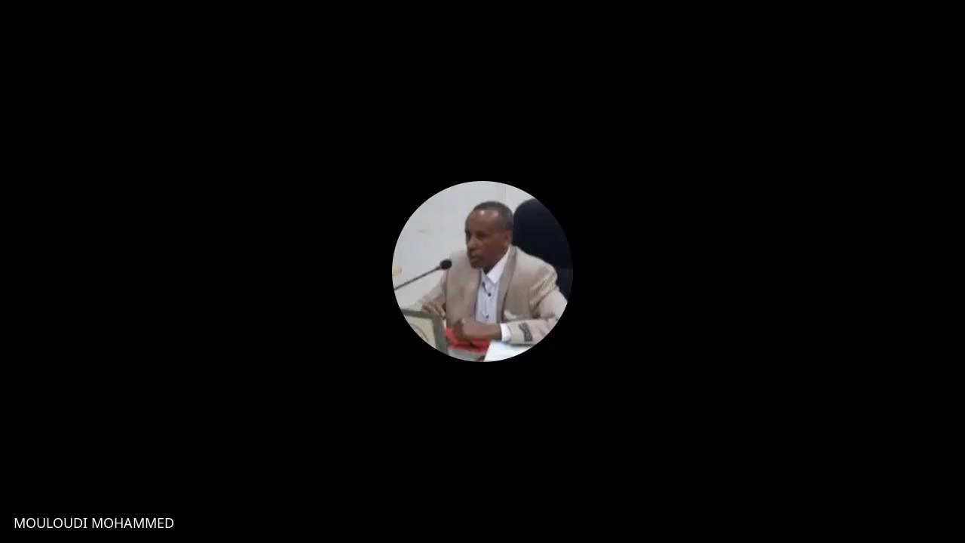